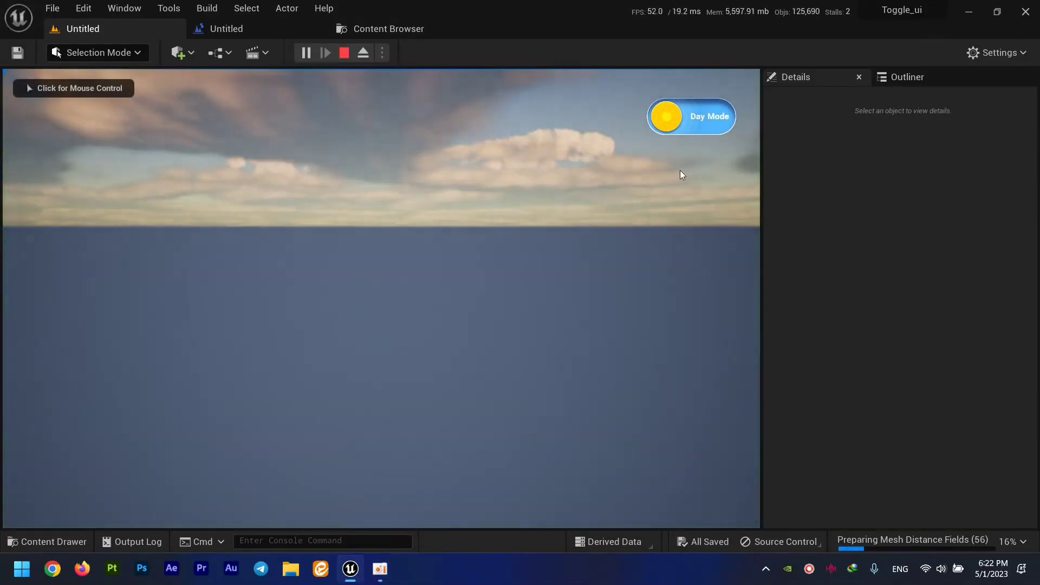
Play-test the level, flipping the toggle to Night Mode and back to Day Mode, then stop.
{"action": "left_click", "coordinate": [711, 123]}
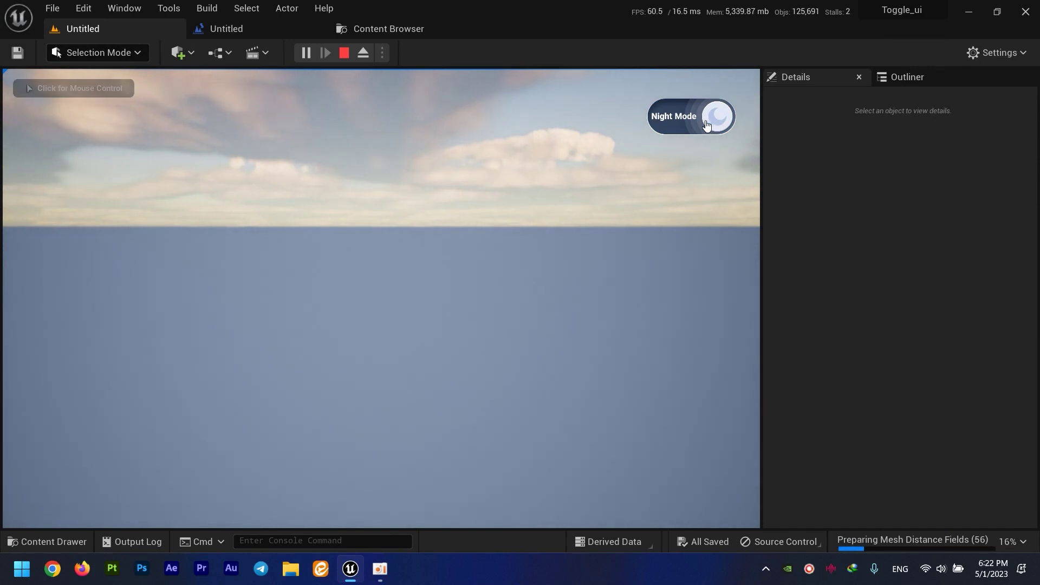
{"action": "left_click", "coordinate": [707, 124]}
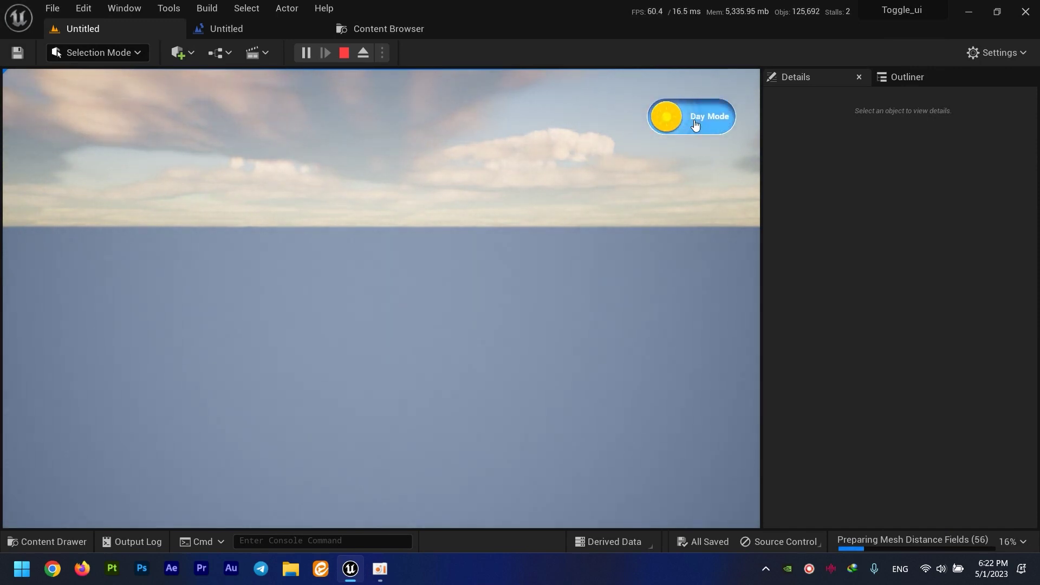
{"action": "left_click", "coordinate": [347, 52]}
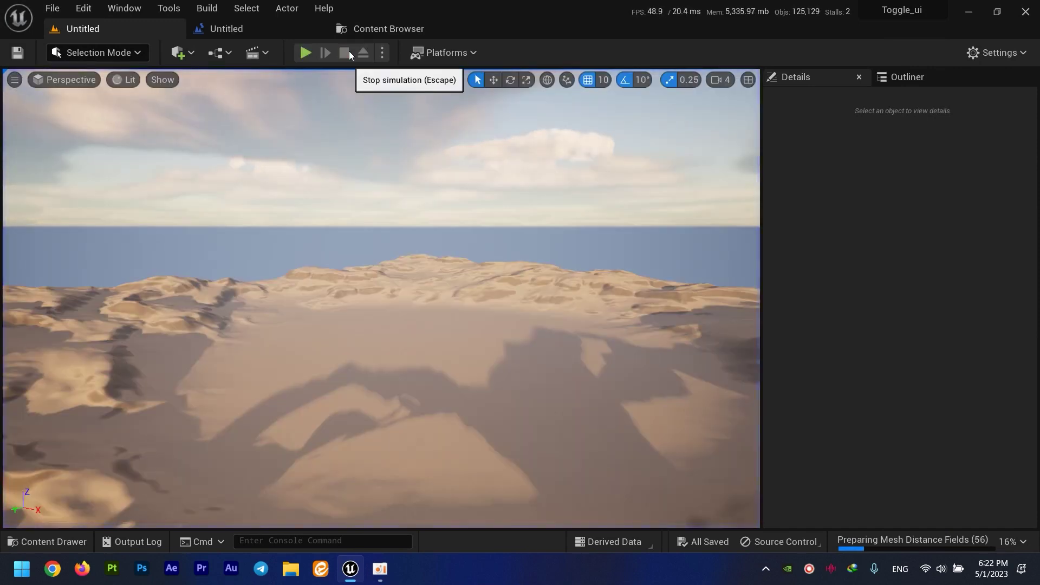
Delete the three widget-spawning nodes from the Level Blueprint graph.
{"action": "left_click", "coordinate": [247, 36]}
{"action": "left_click_drag", "start_coordinate": [773, 157], "coordinate": [255, 411]}
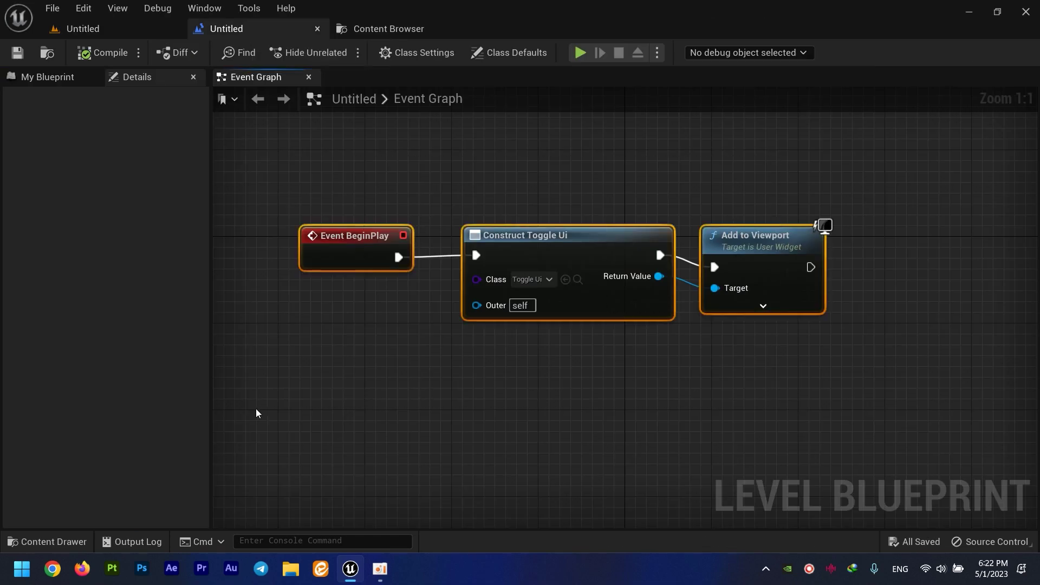
{"action": "key", "text": "Delete"}
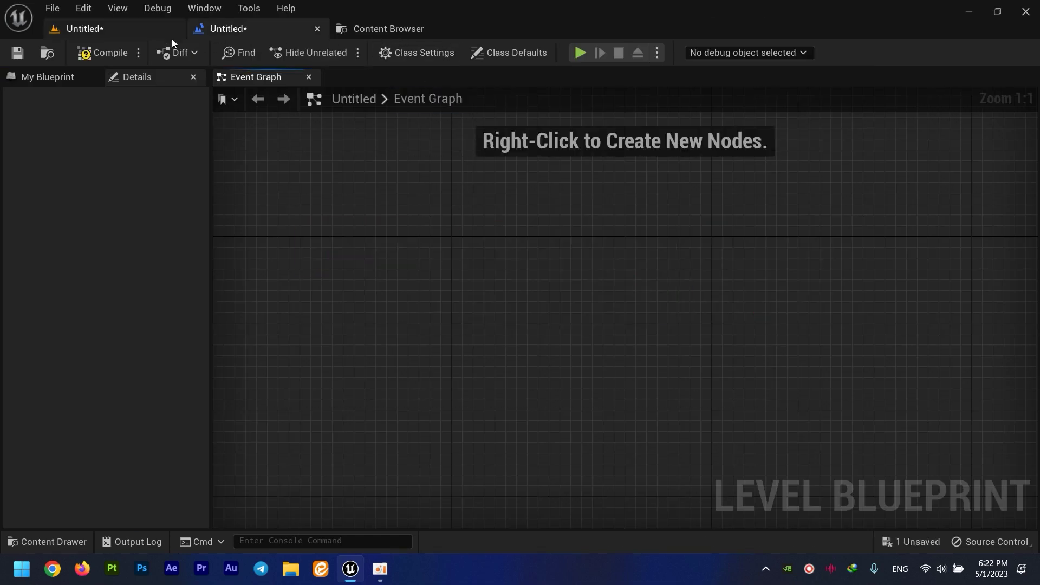
Delete the five old assets, from ui_Night_circle through toggle_ui, in Content.
{"action": "left_click", "coordinate": [103, 29]}
{"action": "left_click", "coordinate": [396, 36]}
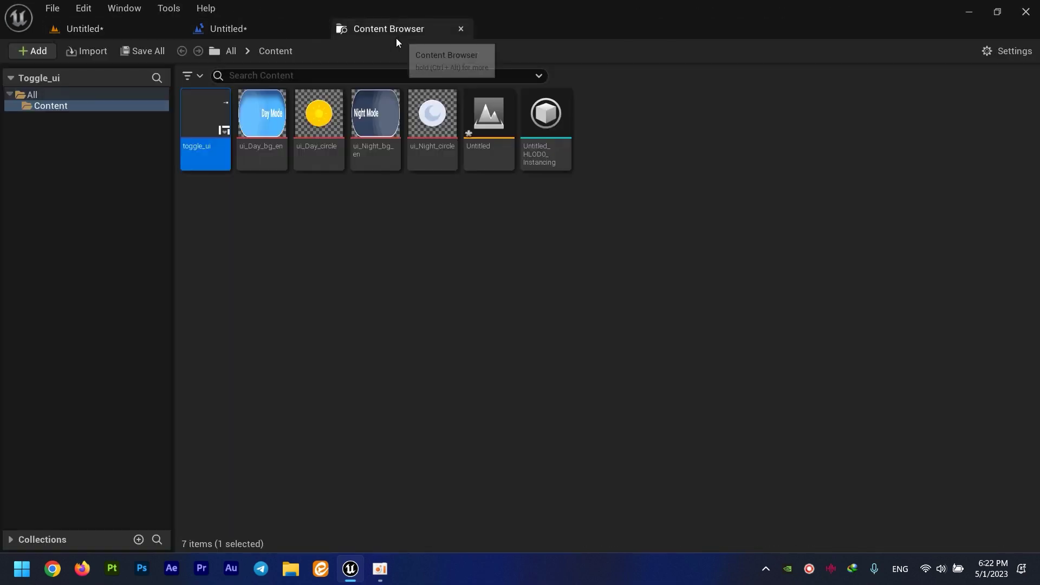
{"action": "left_click", "coordinate": [263, 238]}
{"action": "left_click", "coordinate": [488, 125]}
{"action": "left_click", "coordinate": [432, 125]}
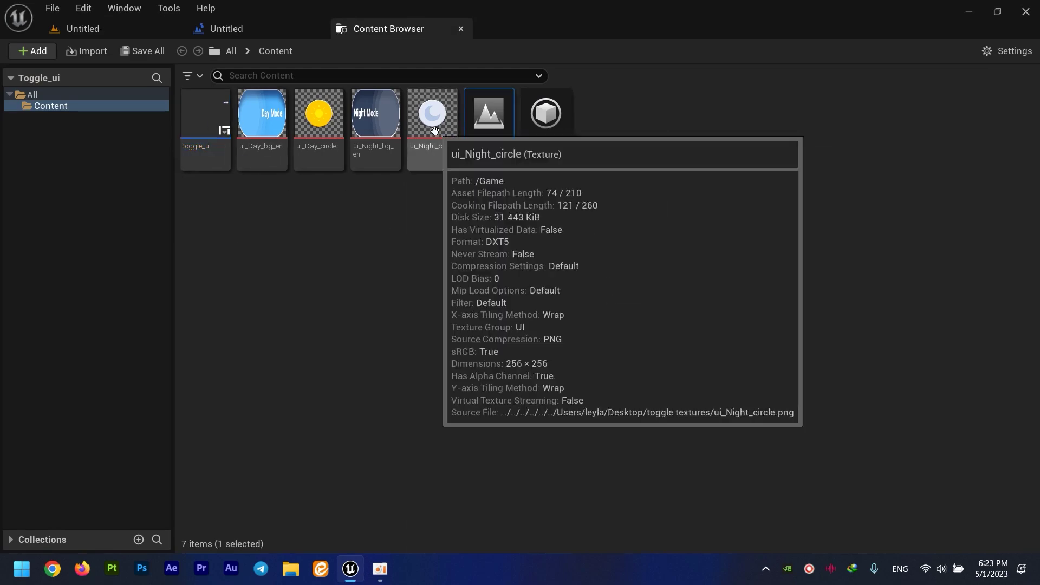
{"action": "left_click", "coordinate": [206, 125], "text": "shift"}
{"action": "key", "text": "Delete"}
{"action": "key", "text": "super+d"}
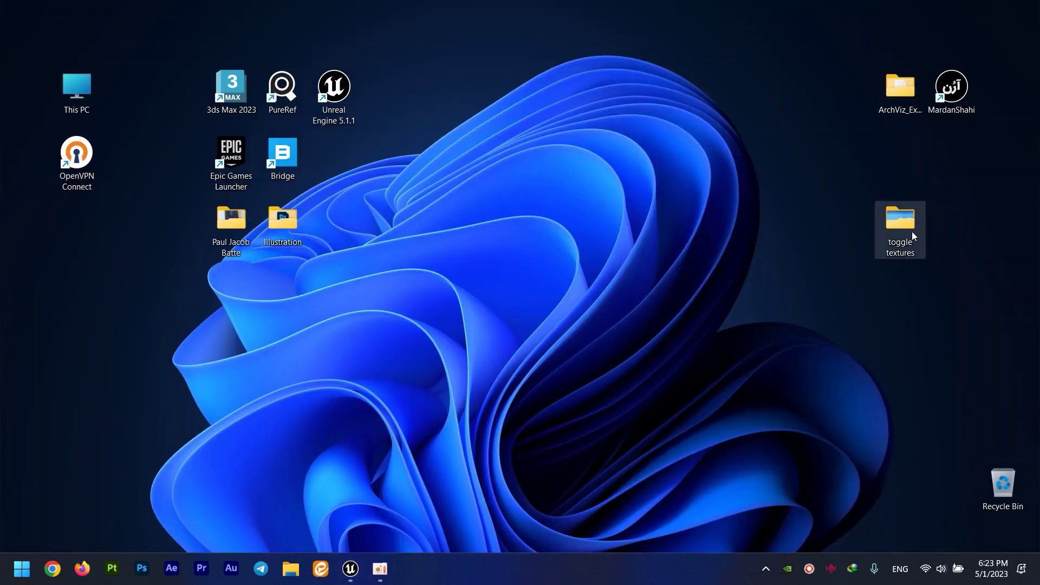
Drag all four PNGs from the toggle textures folder into Unreal's Content folder.
{"action": "double_click", "coordinate": [909, 226]}
{"action": "left_click_drag", "start_coordinate": [479, 271], "coordinate": [145, 121]}
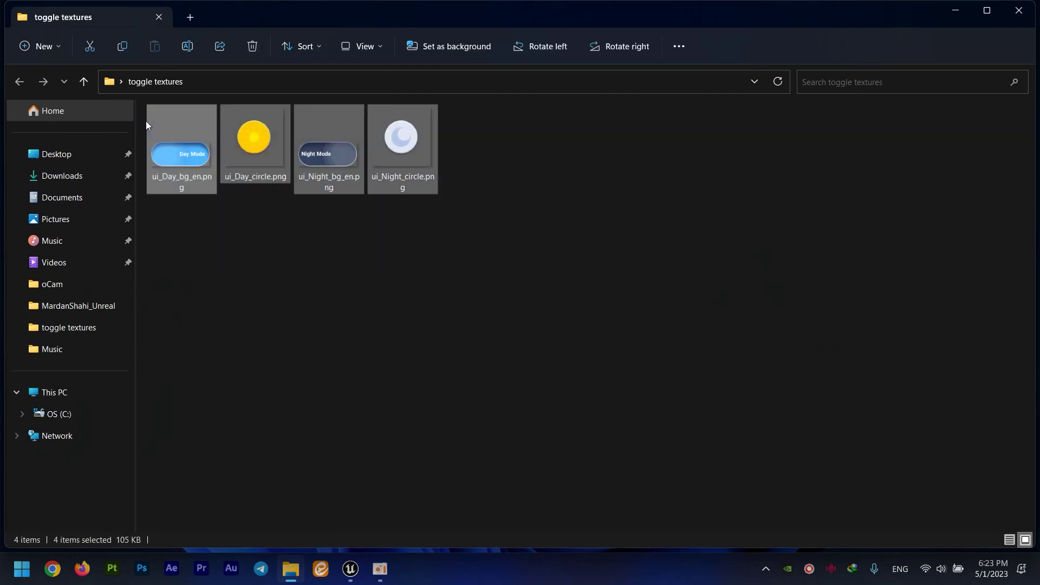
{"action": "left_click_drag", "start_coordinate": [194, 162], "coordinate": [450, 252]}
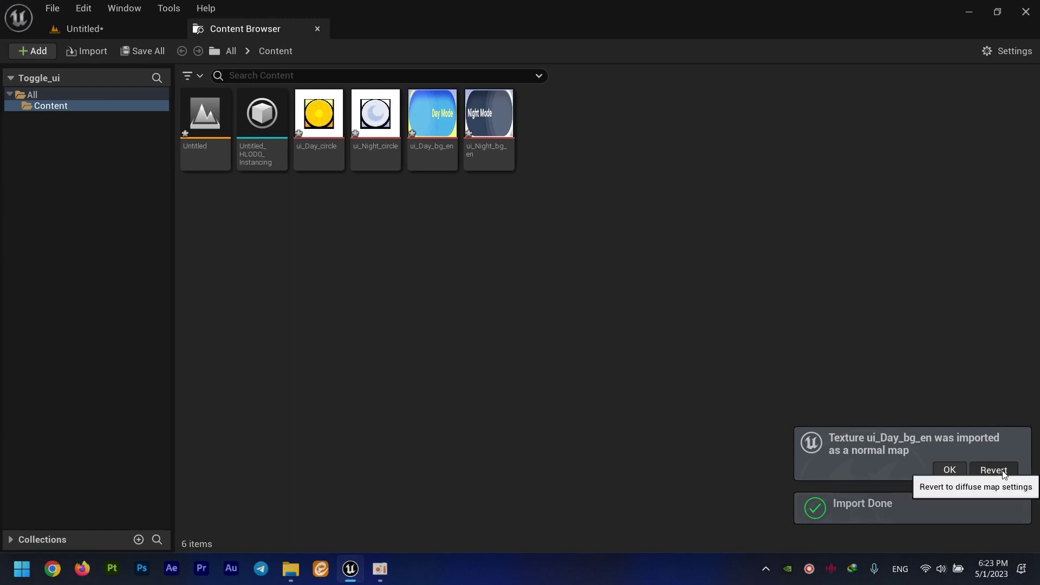
Revert ui_Day_bg_en to diffuse settings and save ui_Day_circle with Texture Group UI.
{"action": "left_click", "coordinate": [997, 470]}
{"action": "left_click", "coordinate": [306, 128]}
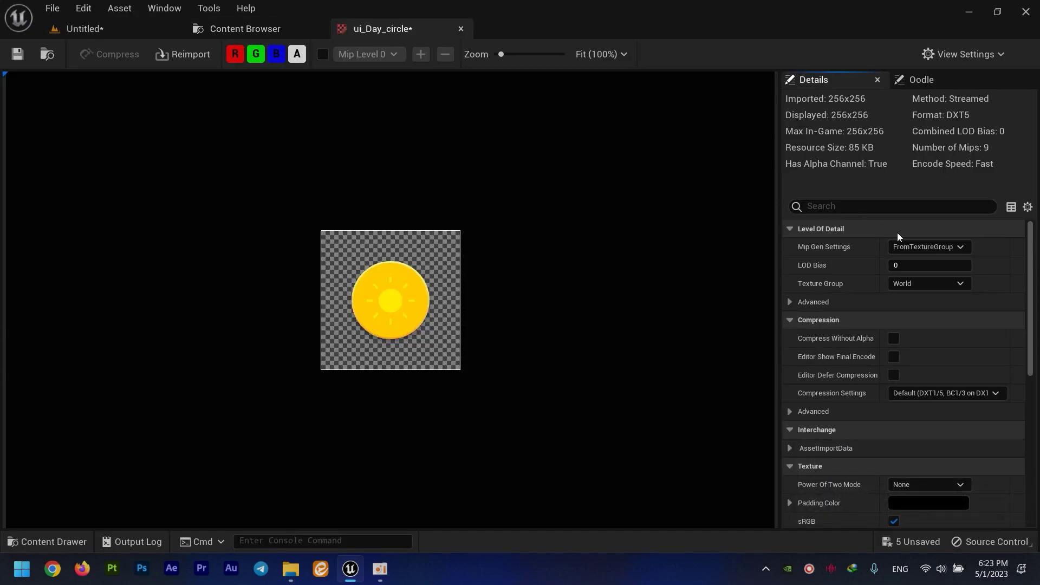
{"action": "left_click", "coordinate": [919, 286]}
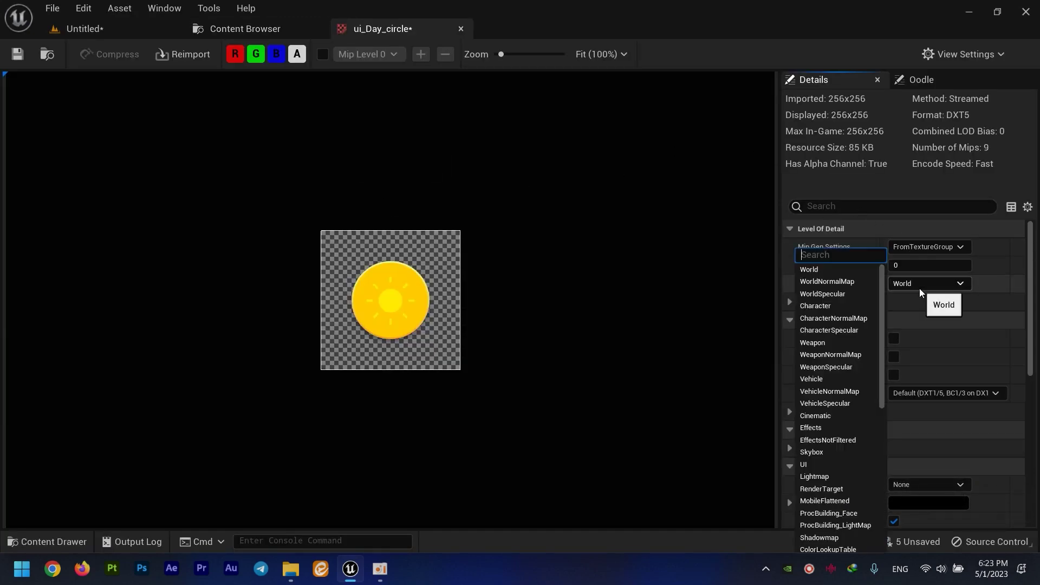
{"action": "left_click", "coordinate": [843, 465]}
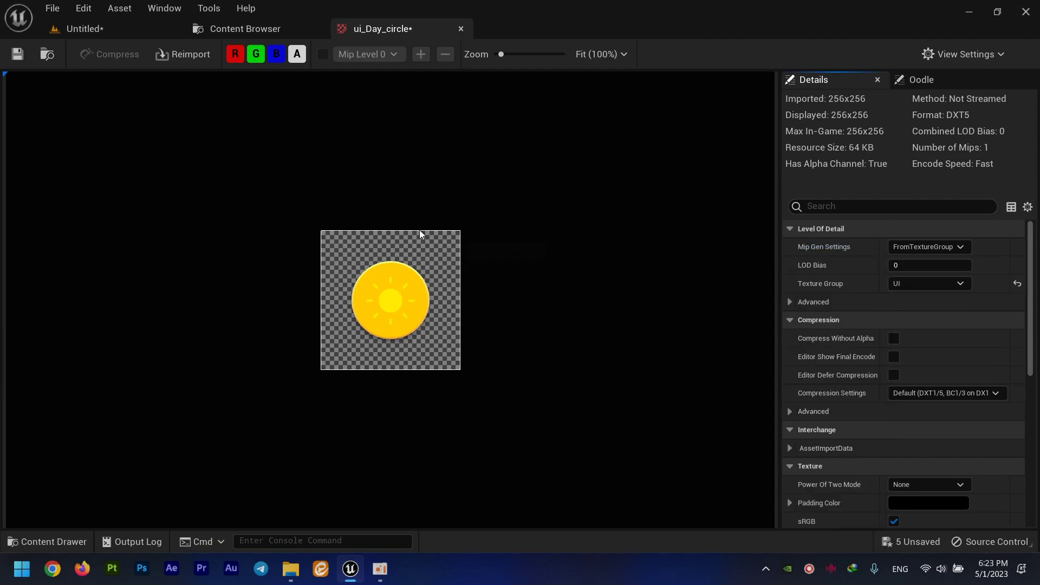
{"action": "left_click", "coordinate": [17, 54]}
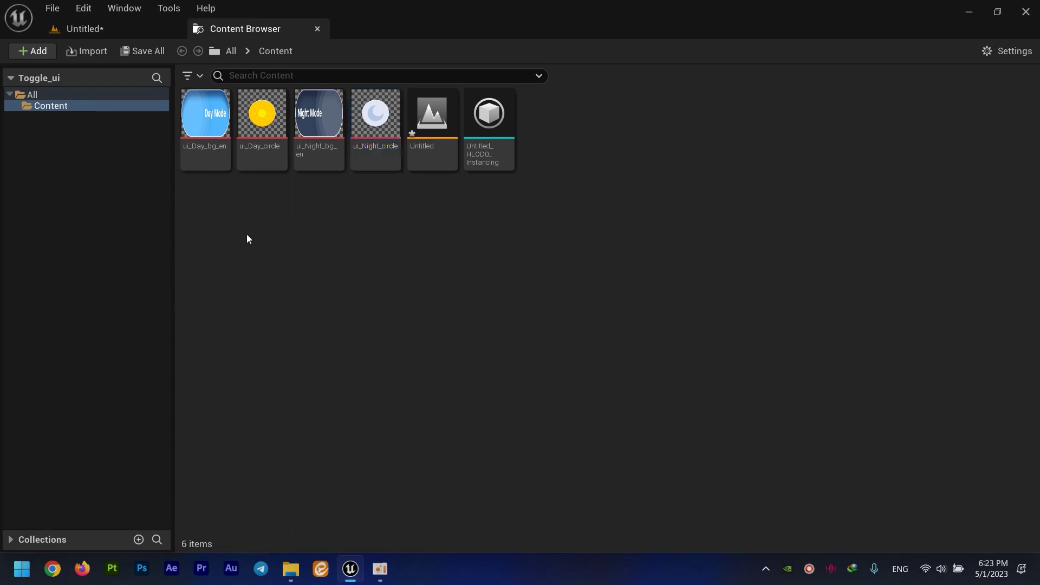
Create a User Interface Widget Blueprint with User Widget as its root class, named 'toggle'.
{"action": "right_click", "coordinate": [246, 234]}
{"action": "mouse_move", "coordinate": [321, 465]}
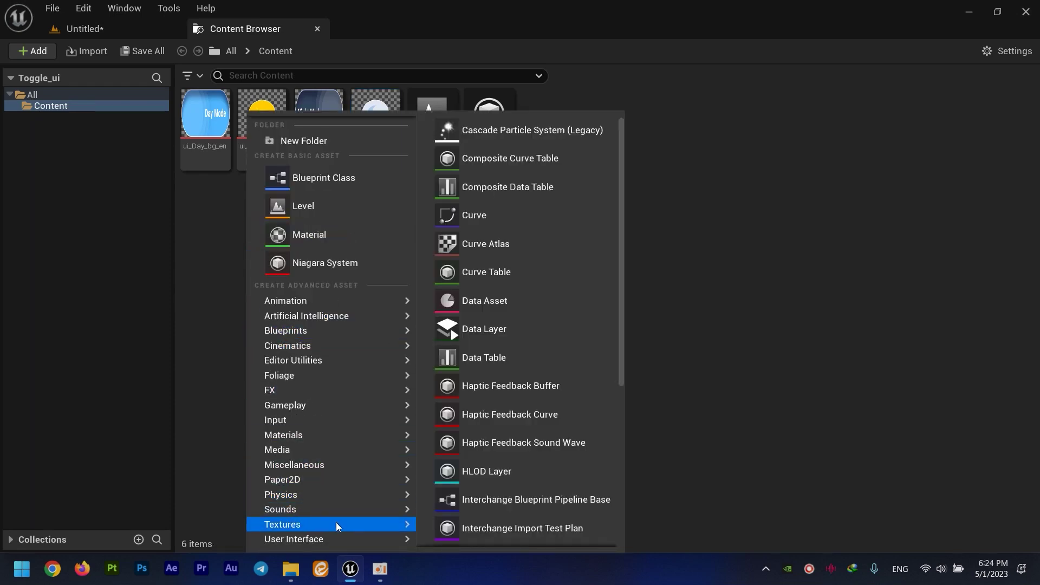
{"action": "mouse_move", "coordinate": [401, 524]}
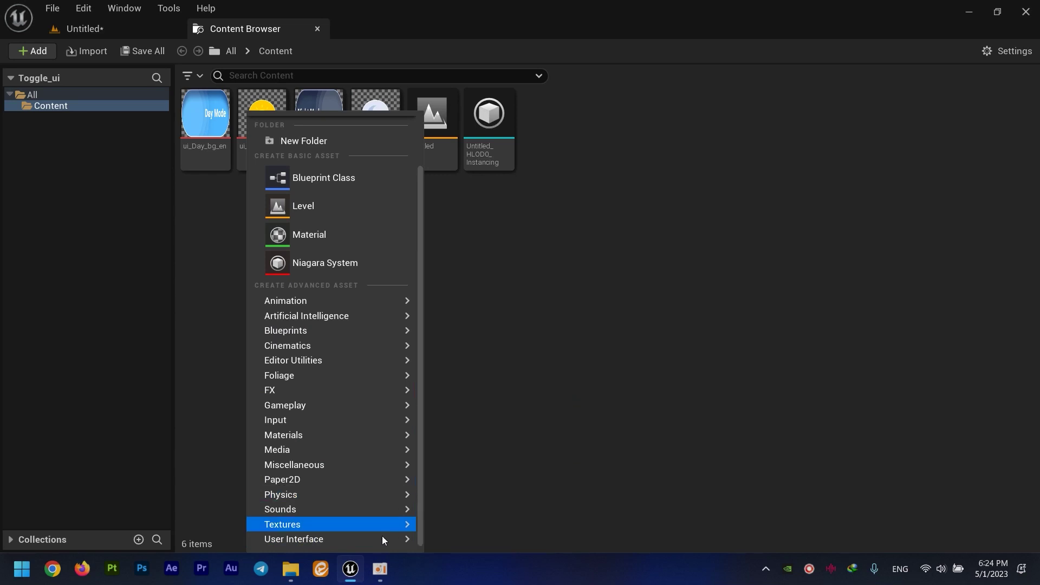
{"action": "left_click", "coordinate": [487, 531]}
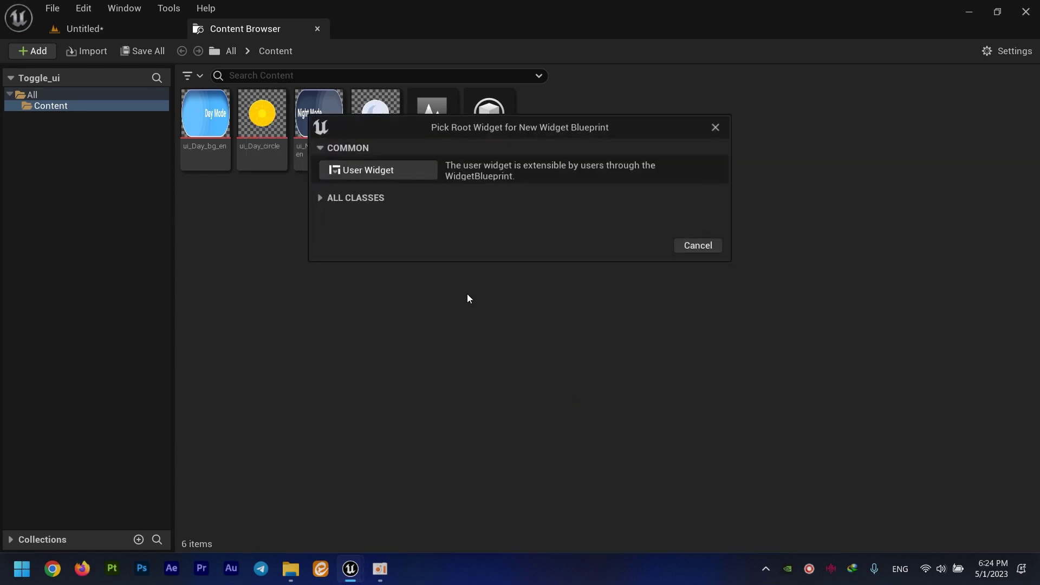
{"action": "left_click", "coordinate": [418, 174]}
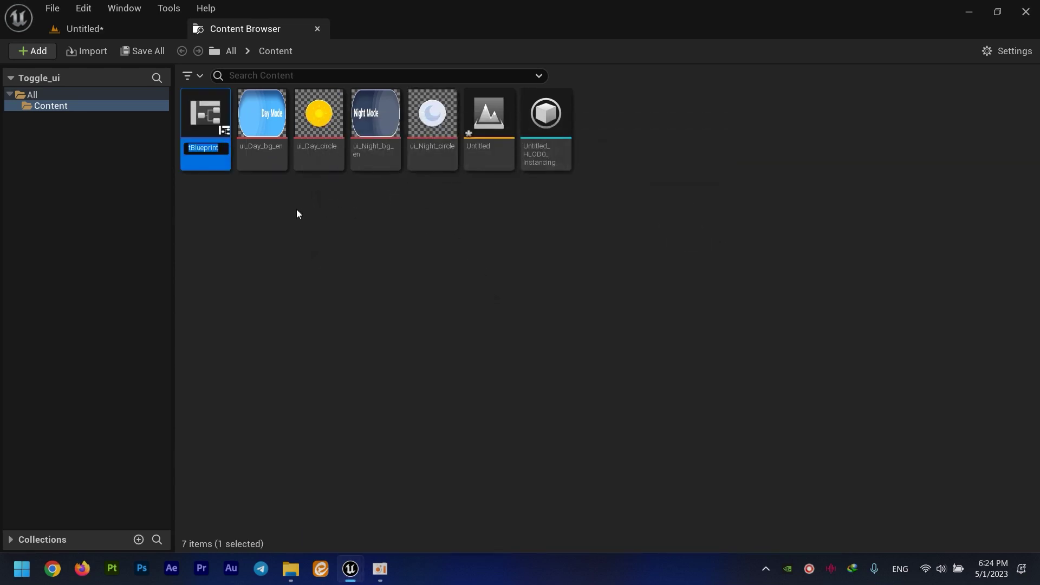
{"action": "type", "text": "toggle"}
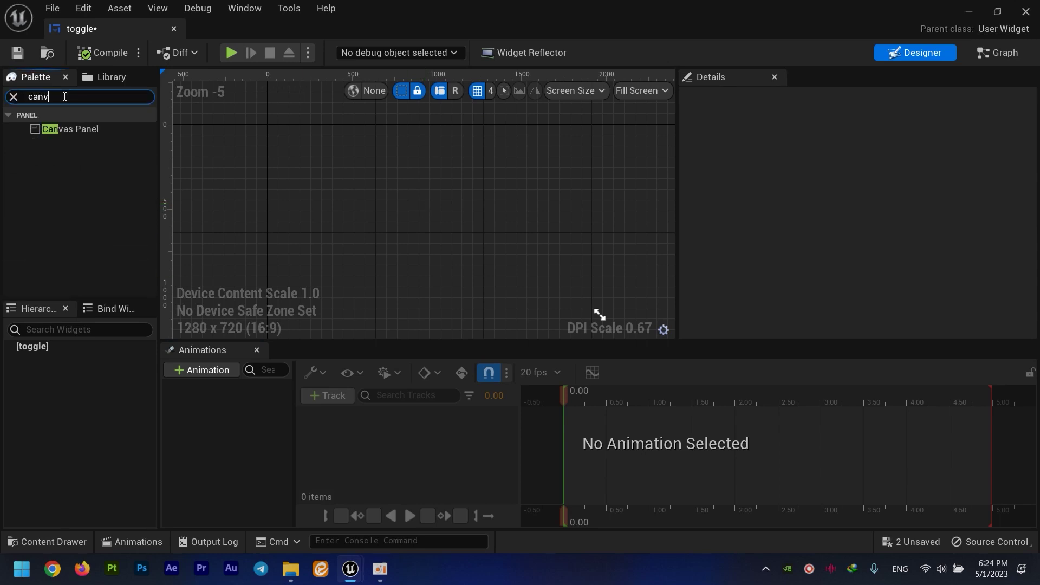
Add a Canvas Panel to the toggle widget and a Button inside it.
{"action": "left_click_drag", "start_coordinate": [71, 129], "coordinate": [57, 352]}
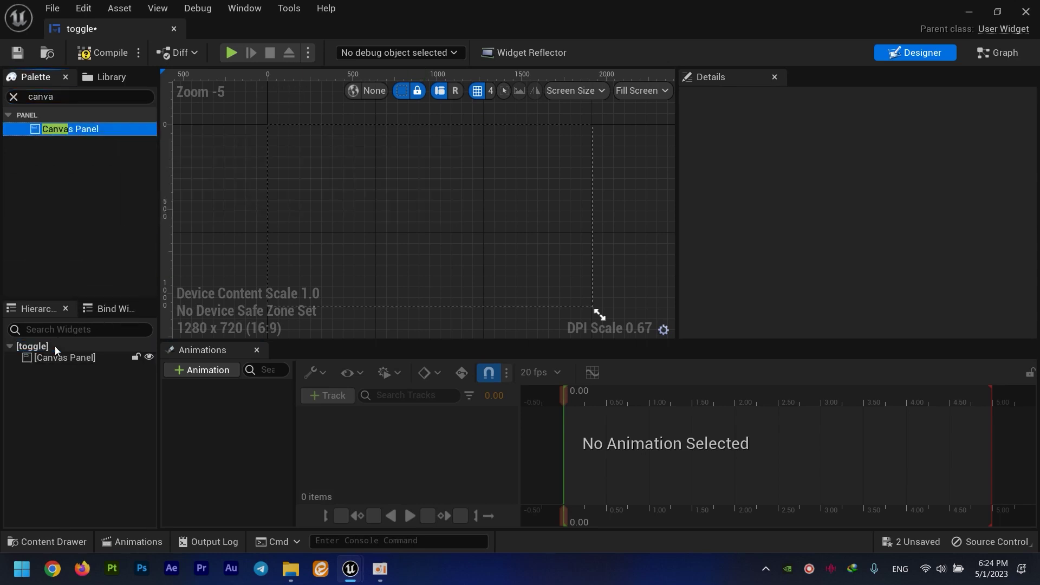
{"action": "left_click", "coordinate": [13, 97]}
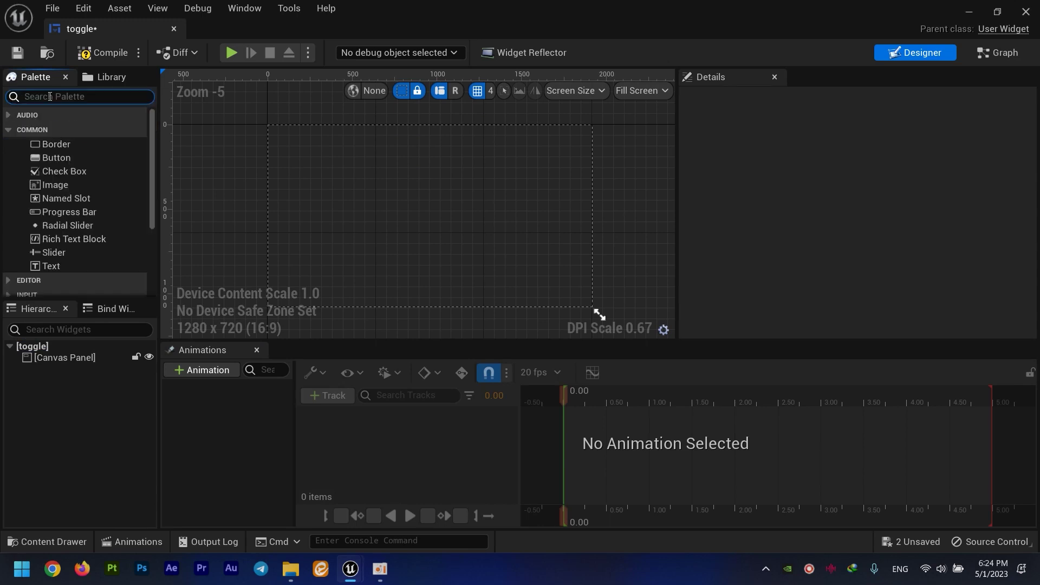
{"action": "left_click", "coordinate": [47, 158]}
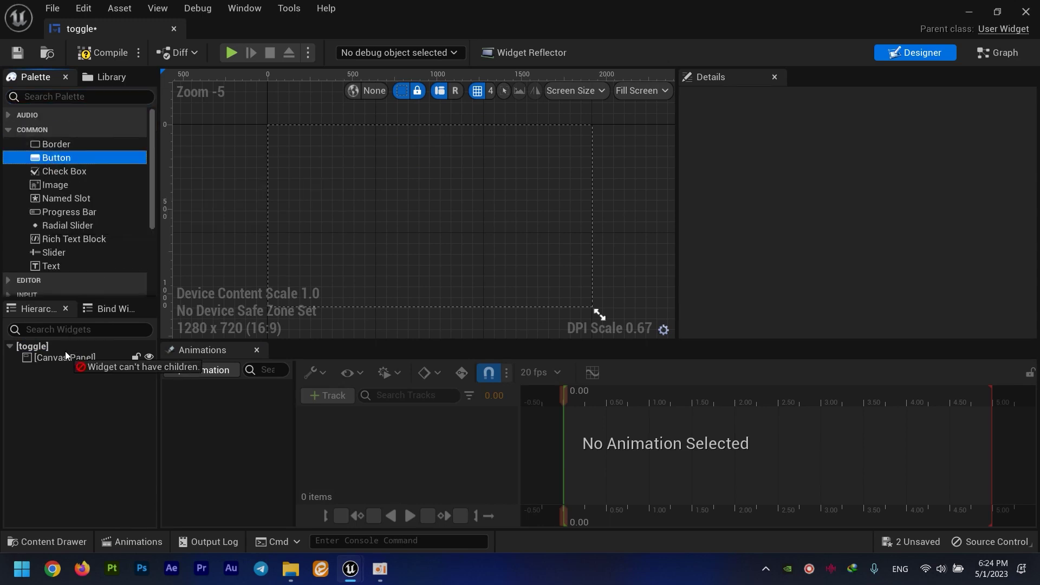
{"action": "left_click_drag", "start_coordinate": [65, 351], "coordinate": [66, 357]}
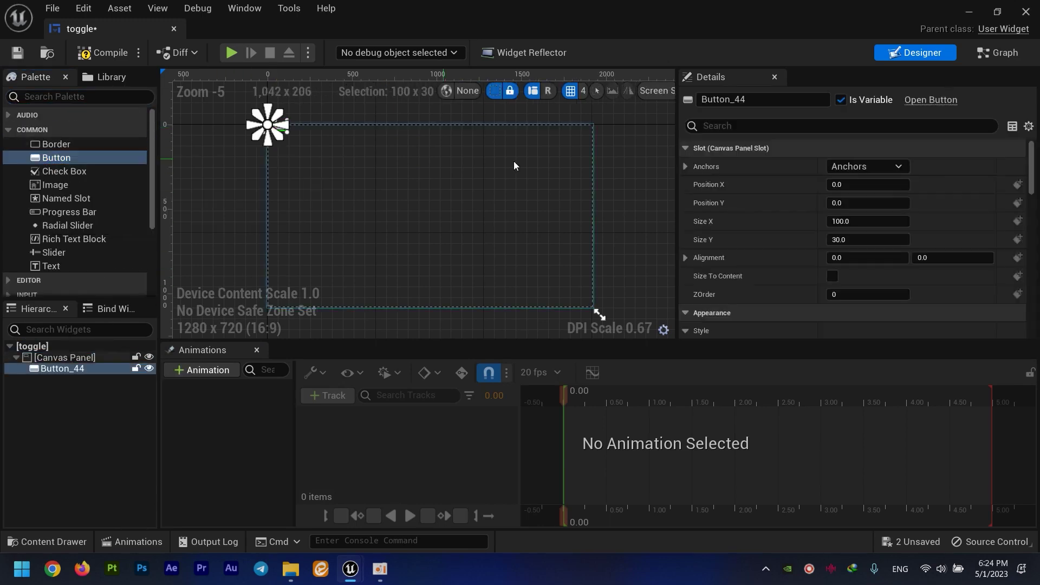
Anchor the button top-right, move it to that corner, then compile, save and close.
{"action": "left_click", "coordinate": [867, 166]}
{"action": "left_click", "coordinate": [950, 197]}
{"action": "left_click_drag", "start_coordinate": [280, 128], "coordinate": [571, 141]}
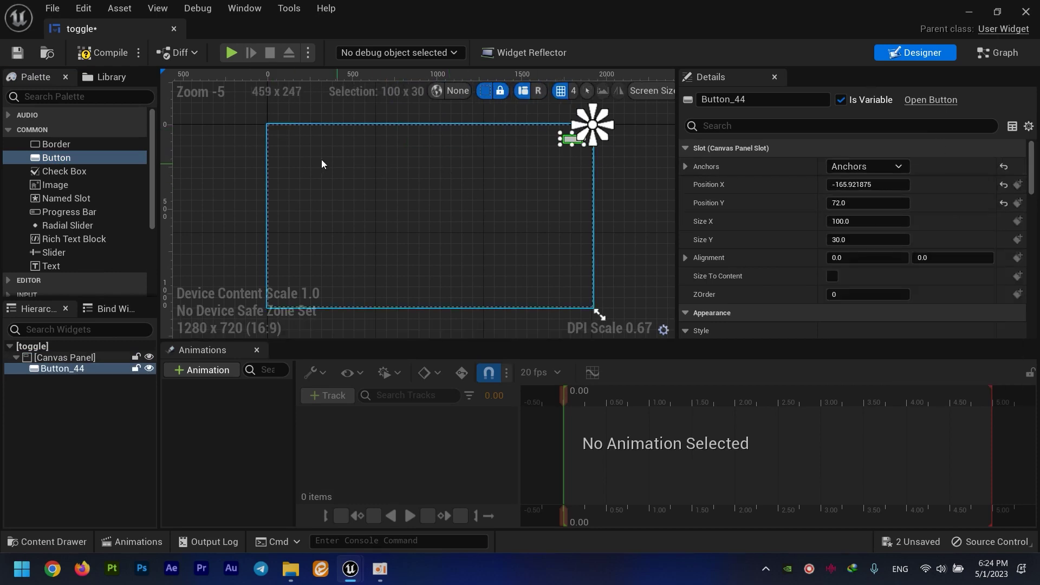
{"action": "left_click", "coordinate": [119, 58]}
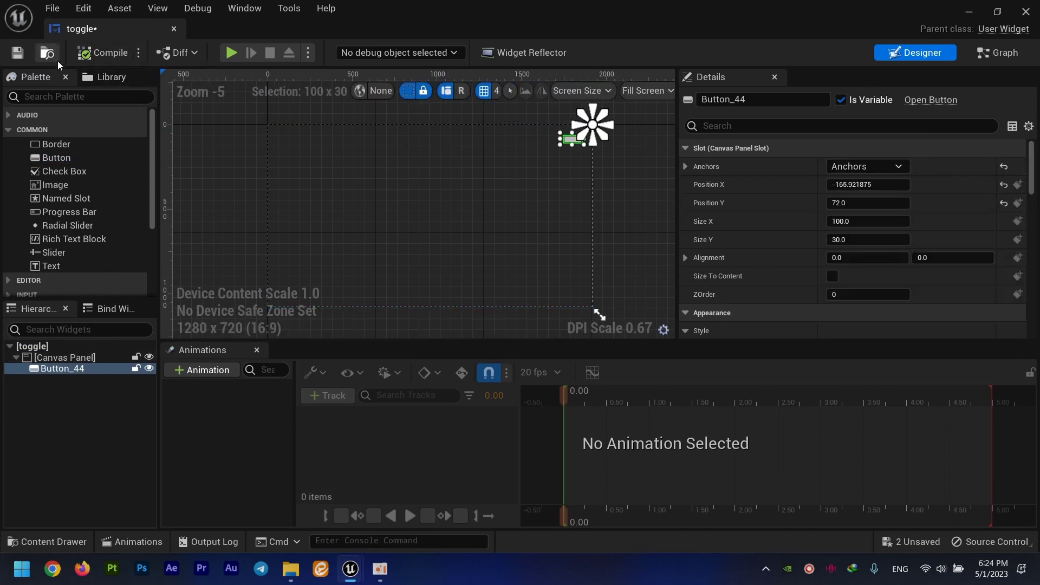
{"action": "left_click", "coordinate": [18, 53]}
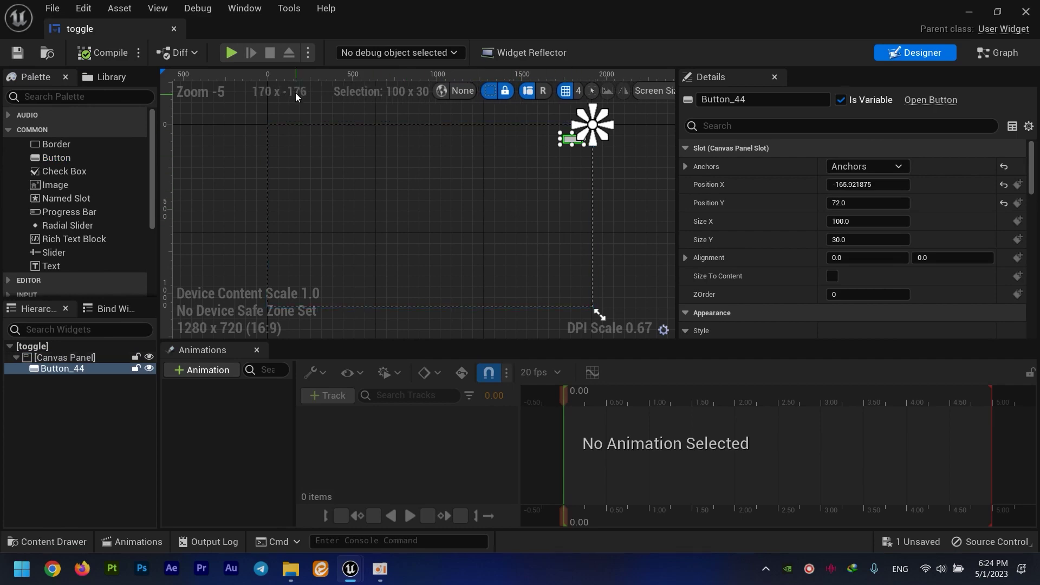
{"action": "left_click", "coordinate": [173, 28]}
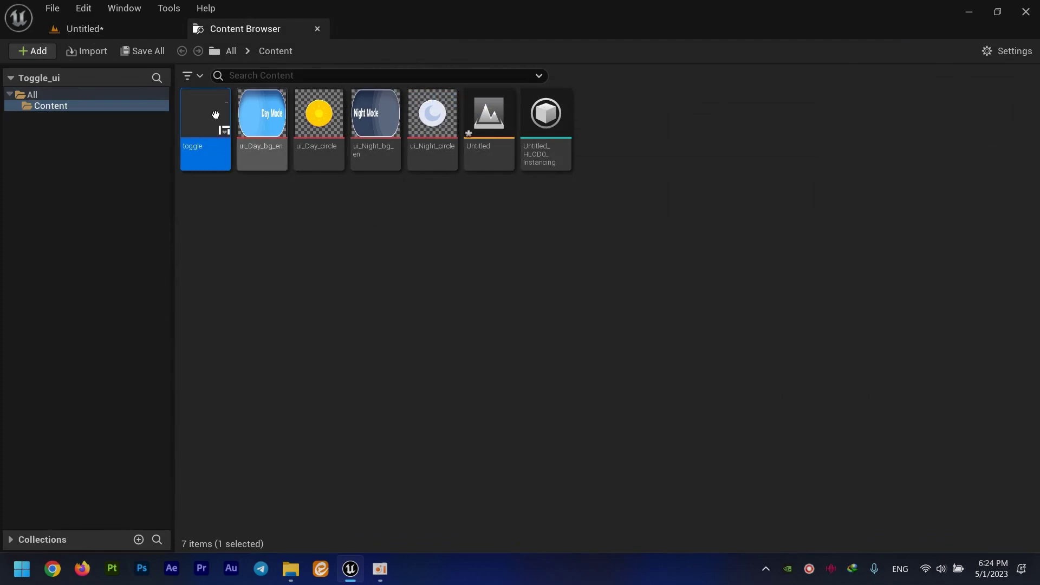
Open the Level Blueprint and add an Event BeginPlay node.
{"action": "left_click", "coordinate": [115, 28]}
{"action": "left_click", "coordinate": [212, 54]}
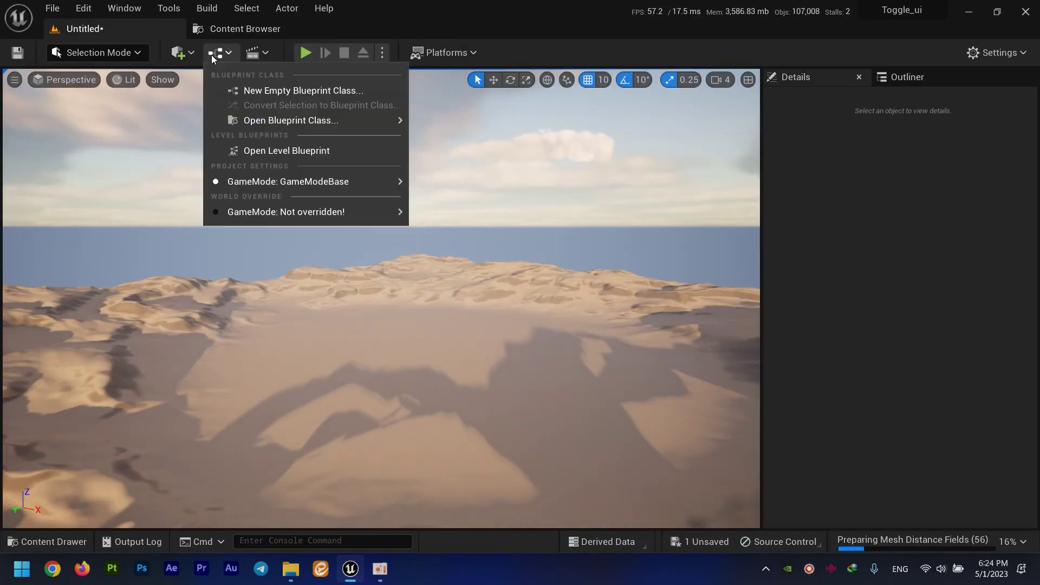
{"action": "left_click", "coordinate": [321, 154]}
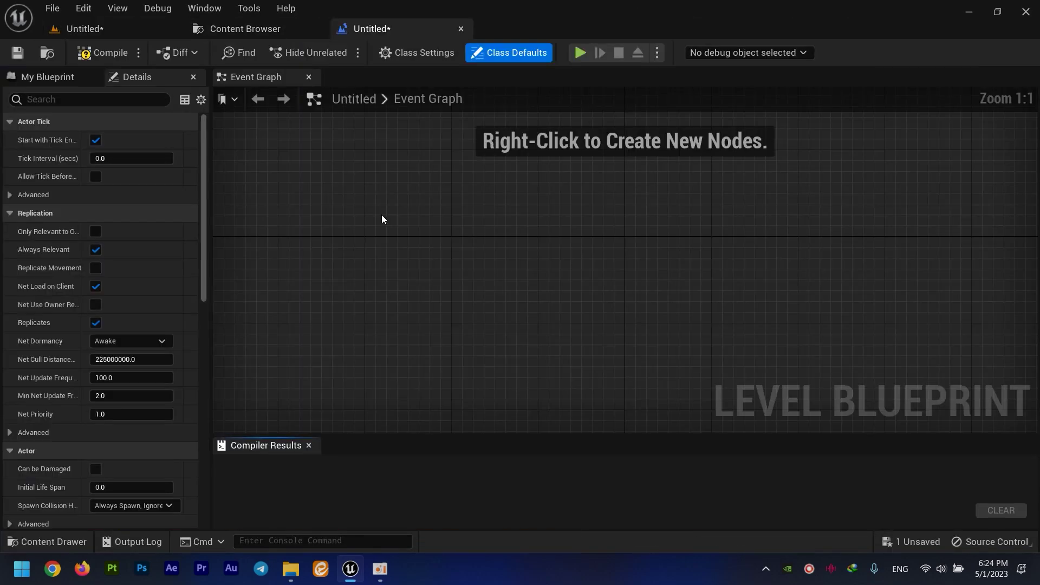
{"action": "right_click", "coordinate": [372, 218]}
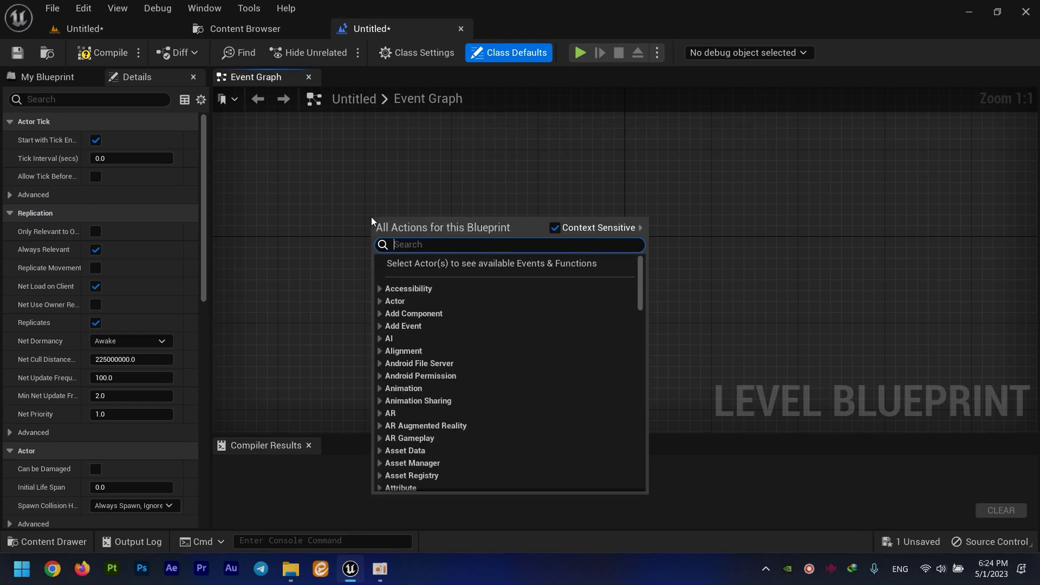
{"action": "type", "text": "begin"}
{"action": "key", "text": "Return"}
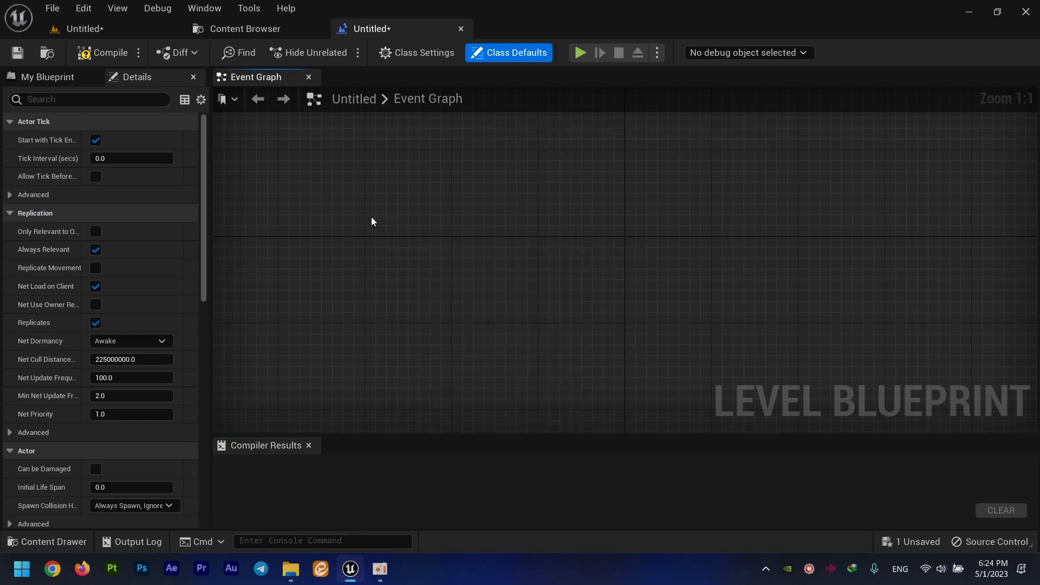
Wire BeginPlay into a Construct Object from Class node set to the toggle widget.
{"action": "left_click_drag", "start_coordinate": [472, 246], "coordinate": [555, 278]}
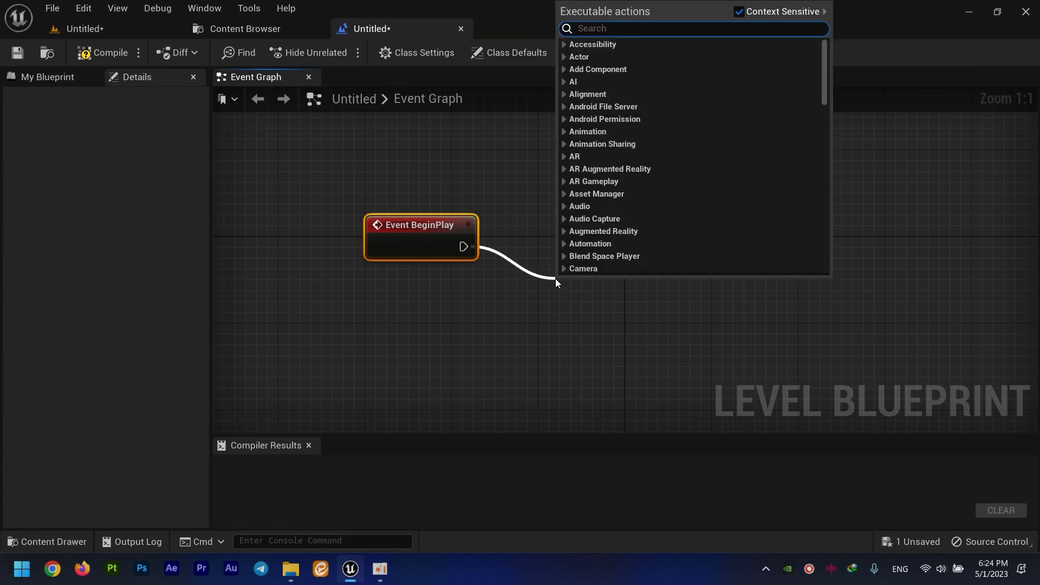
{"action": "type", "text": "const"}
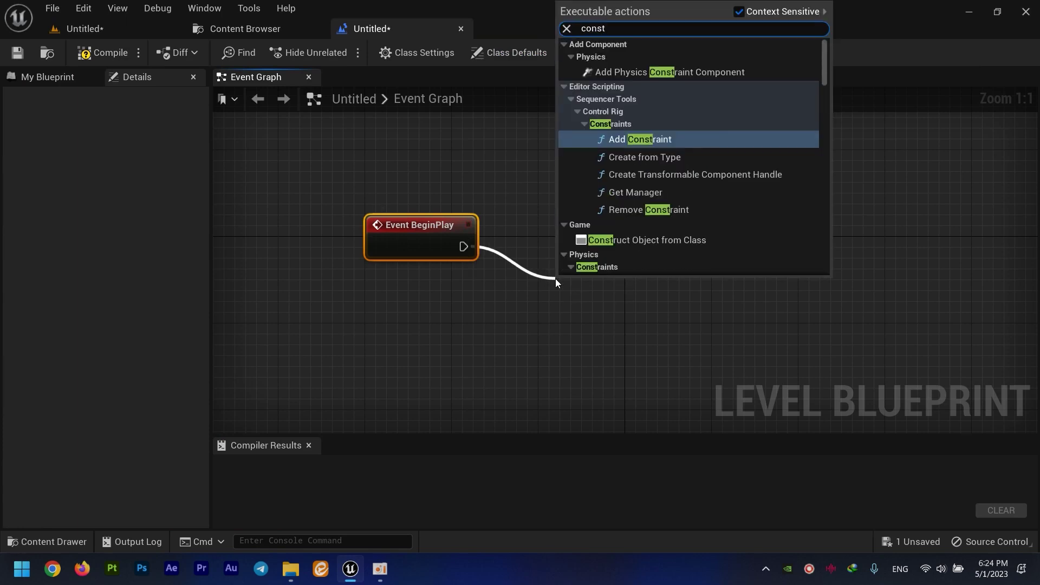
{"action": "left_click", "coordinate": [655, 239]}
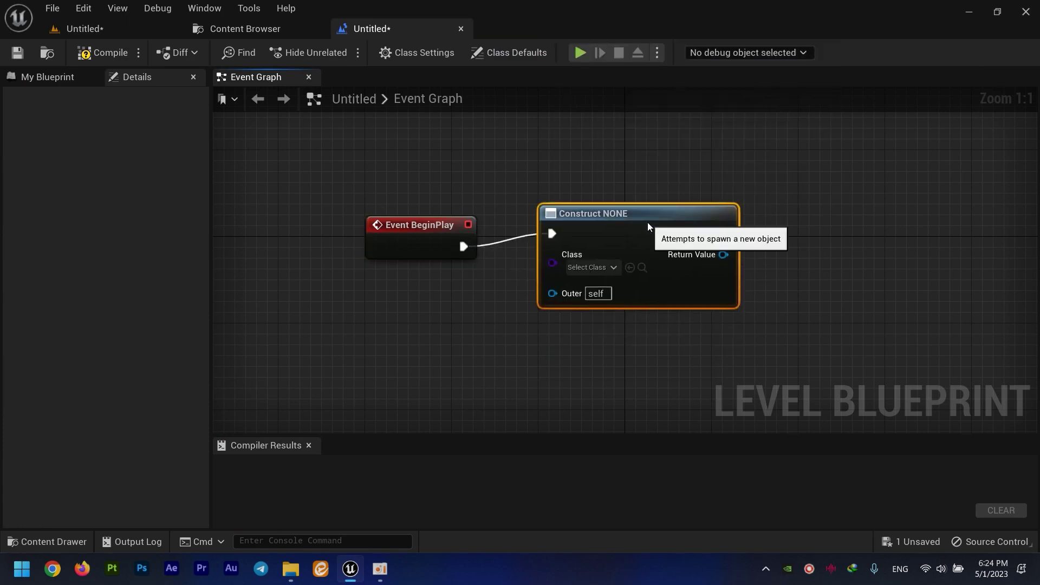
{"action": "left_click", "coordinate": [230, 35]}
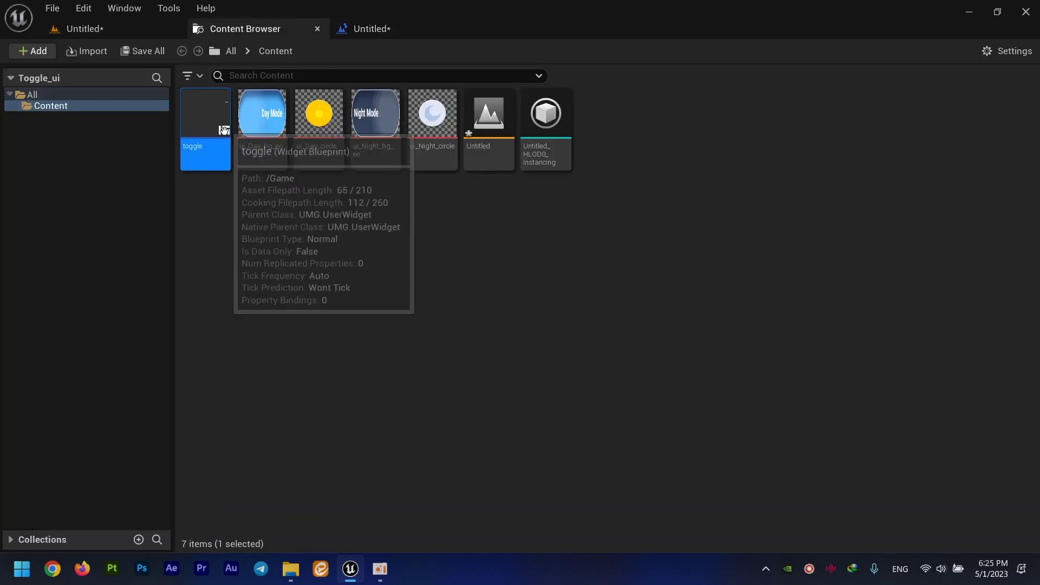
{"action": "left_click", "coordinate": [373, 30]}
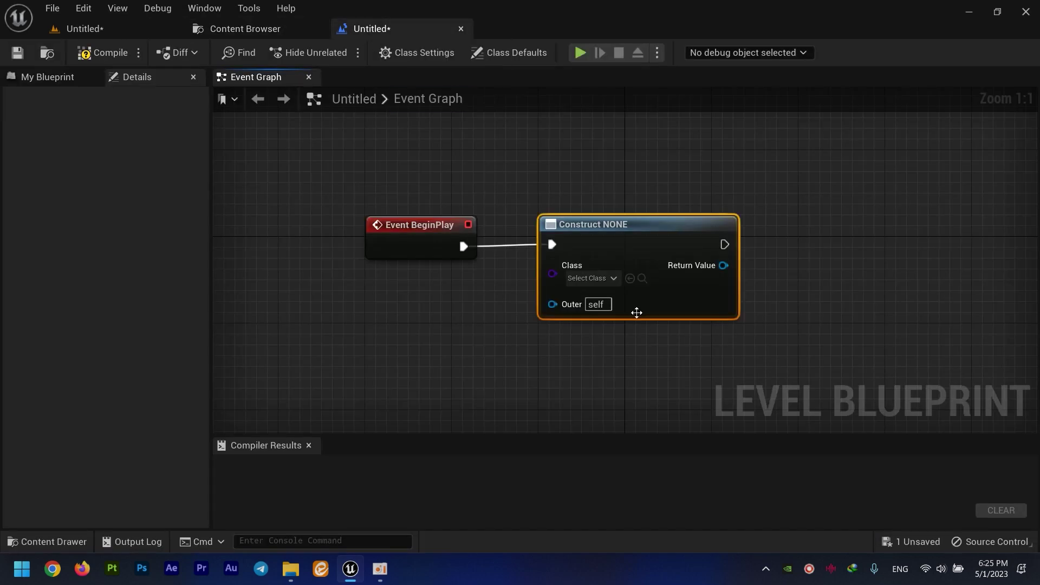
{"action": "left_click", "coordinate": [630, 278]}
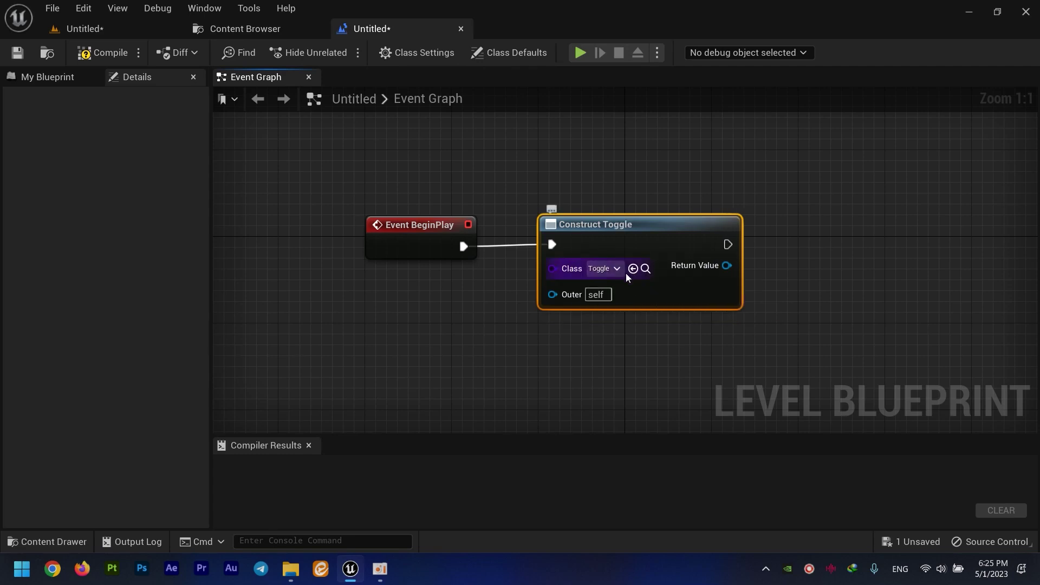
Connect the constructed widget to an Add to Viewport node, then compile and save.
{"action": "right_click_drag", "start_coordinate": [758, 182], "coordinate": [623, 199]}
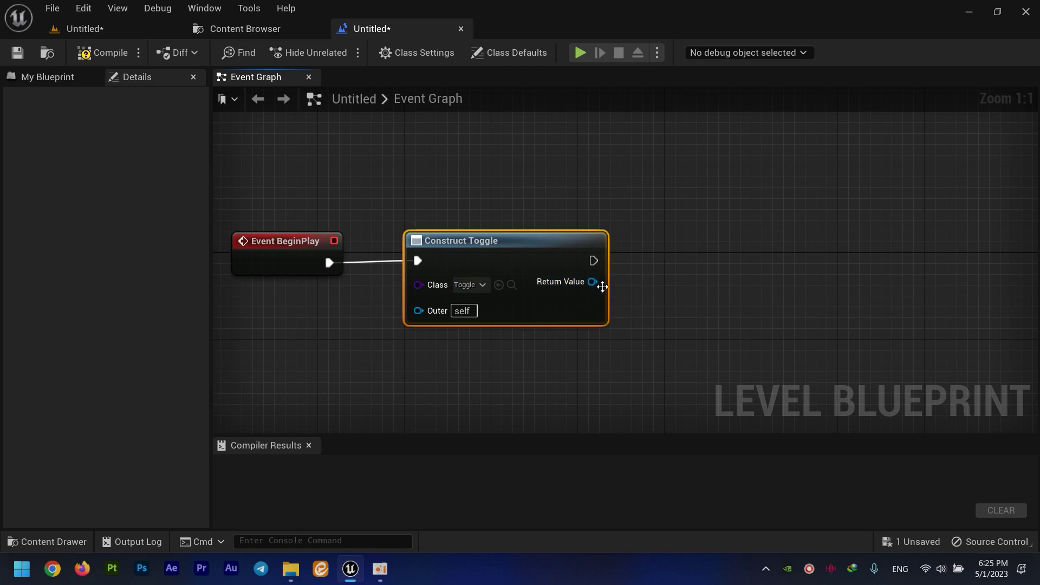
{"action": "left_click_drag", "start_coordinate": [601, 283], "coordinate": [715, 307]}
{"action": "type", "text": "add"}
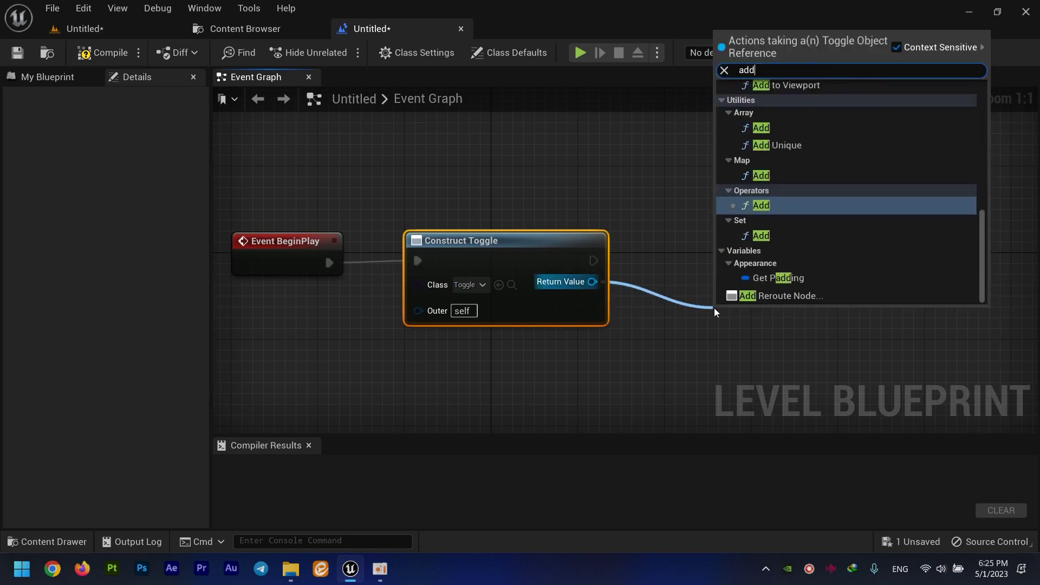
{"action": "type", "text": " to"}
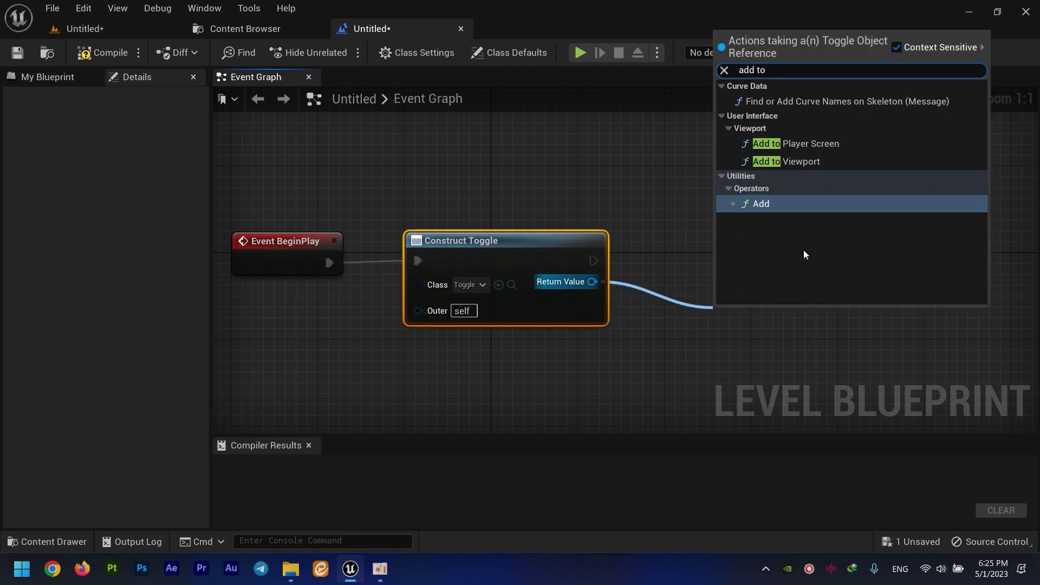
{"action": "left_click", "coordinate": [816, 161]}
{"action": "left_click_drag", "start_coordinate": [740, 312], "coordinate": [695, 230]}
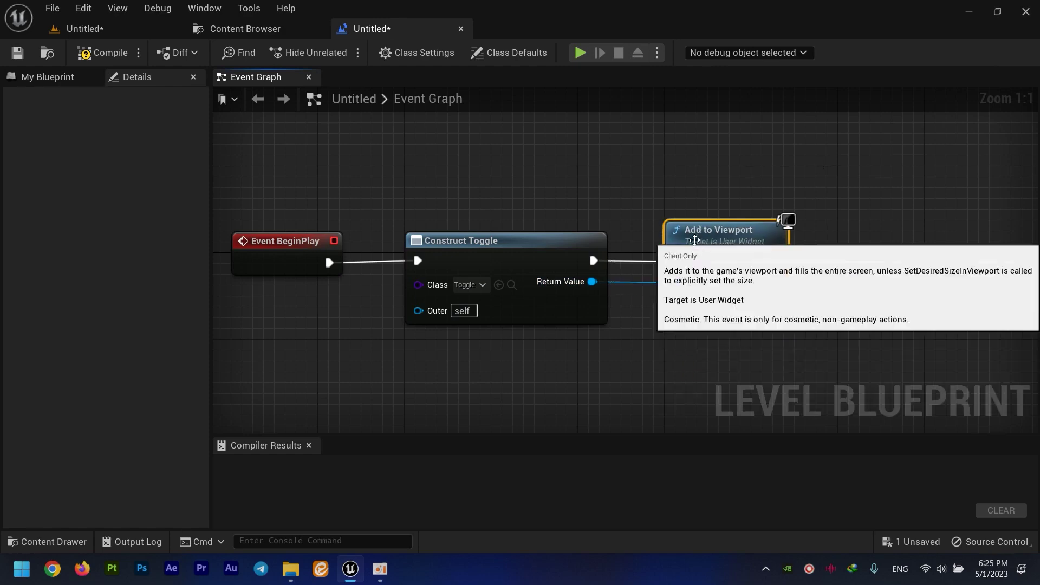
{"action": "left_click", "coordinate": [102, 53]}
{"action": "left_click", "coordinate": [21, 53]}
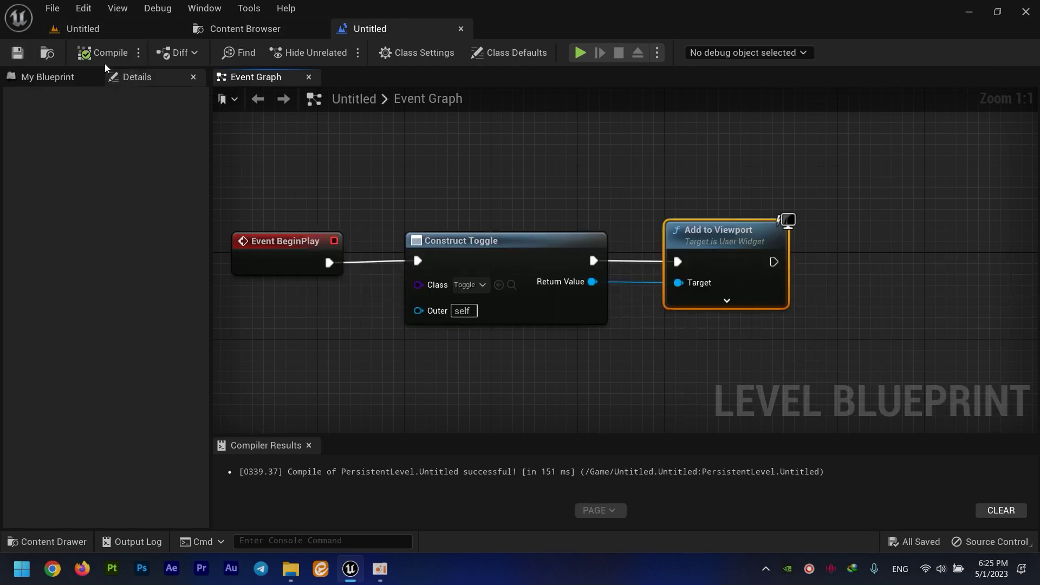
Play the level to see the toggle button appear, stop, and return to the Content Browser.
{"action": "left_click", "coordinate": [83, 28]}
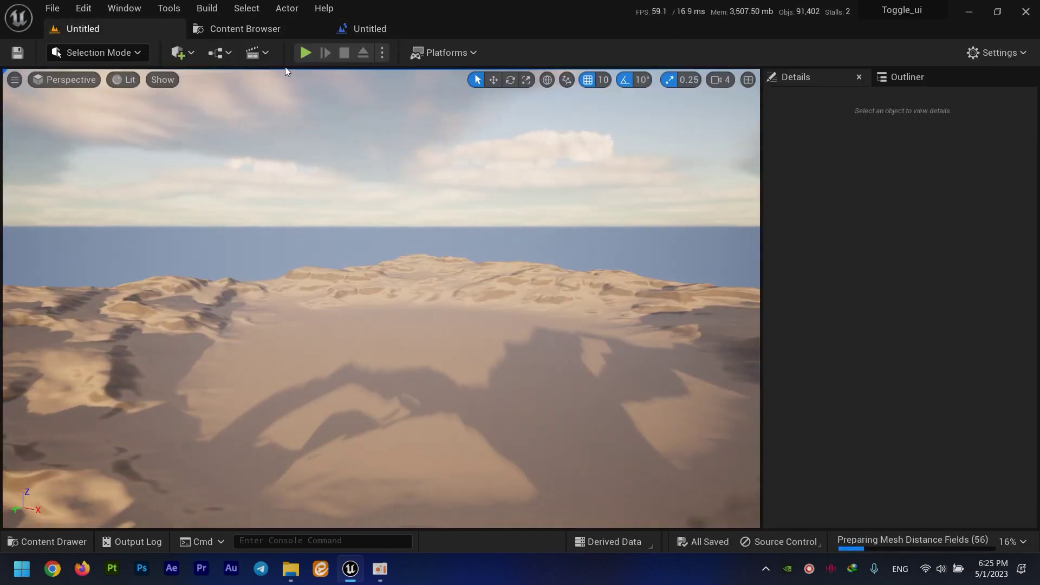
{"action": "left_click", "coordinate": [305, 53]}
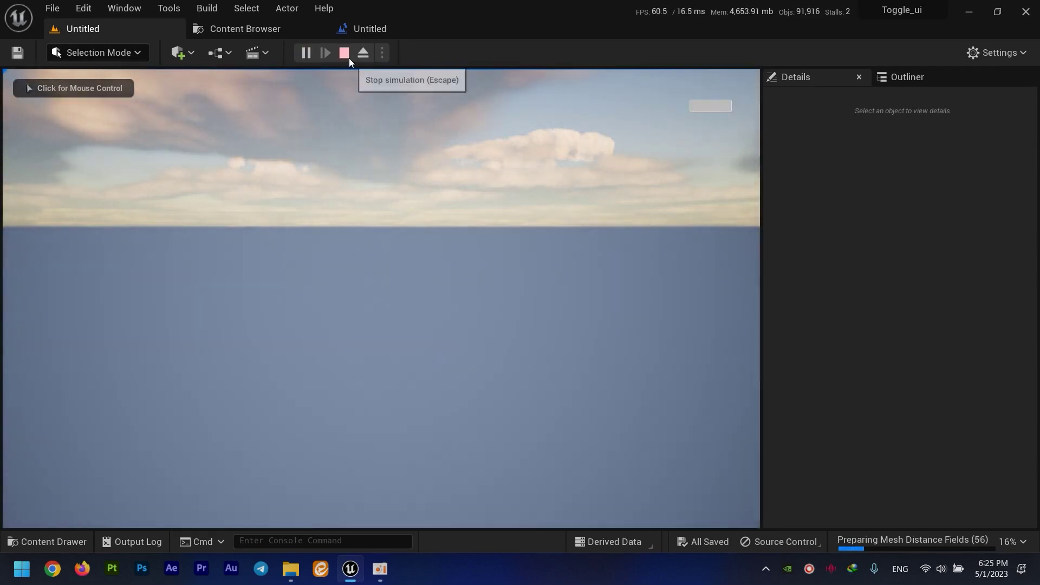
{"action": "left_click", "coordinate": [344, 52]}
{"action": "left_click", "coordinate": [265, 33]}
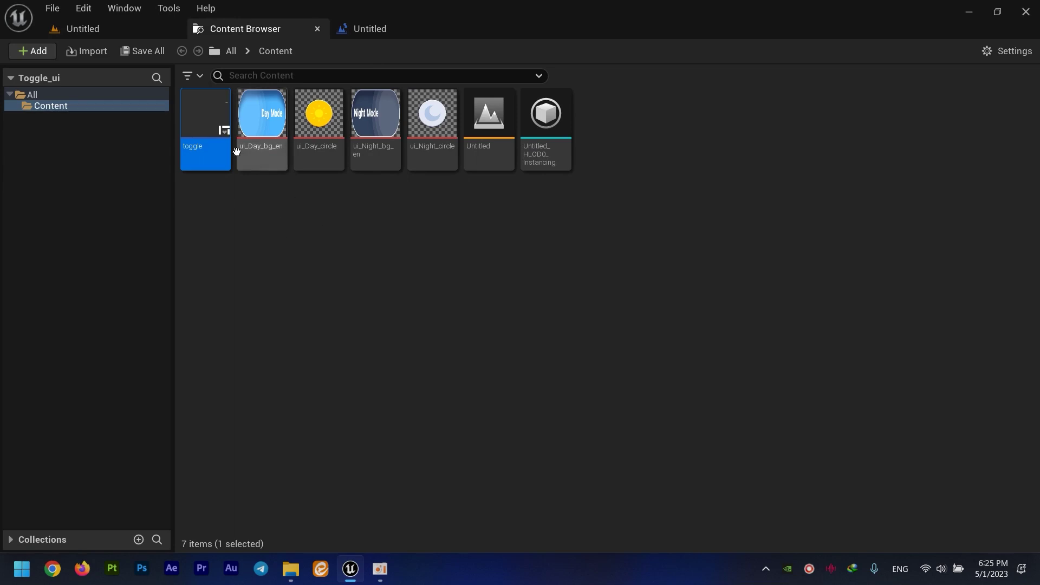
Open the toggle widget and set Button_44's Visibility to Hidden.
{"action": "double_click", "coordinate": [213, 118]}
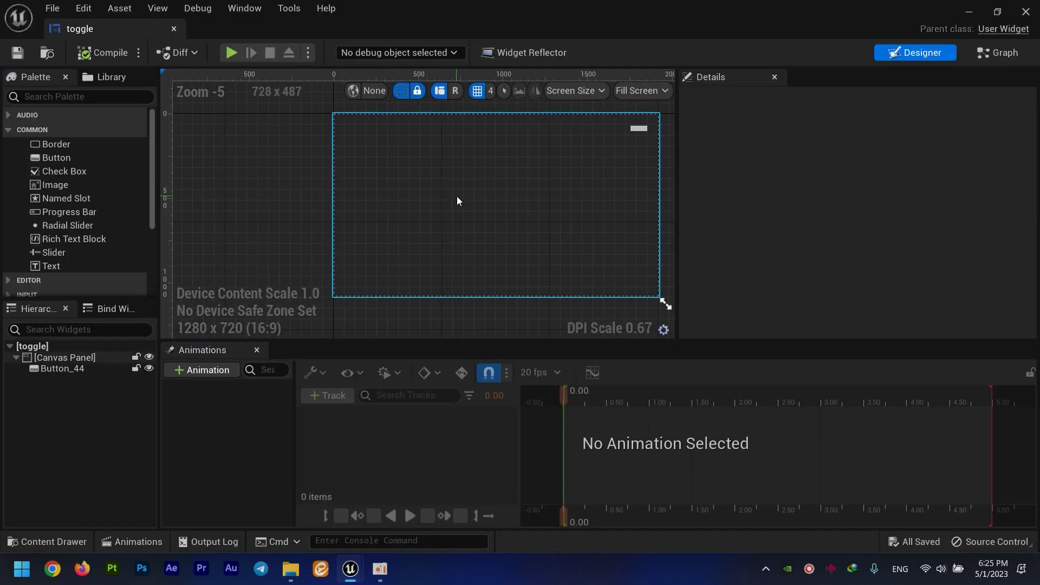
{"action": "left_click", "coordinate": [639, 129]}
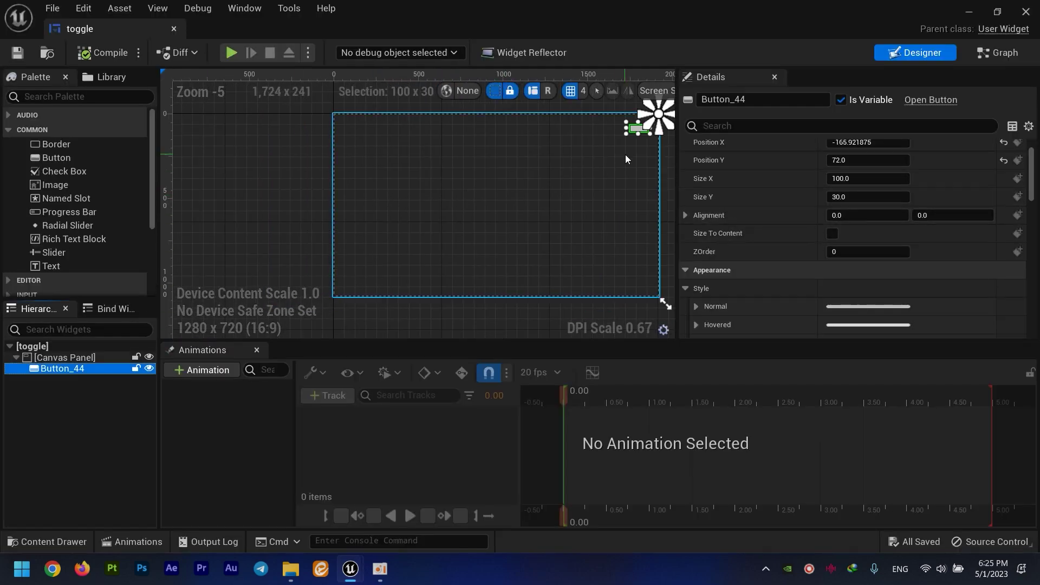
{"action": "scroll", "coordinate": [472, 216], "scroll_direction": "up", "scroll_amount": 7}
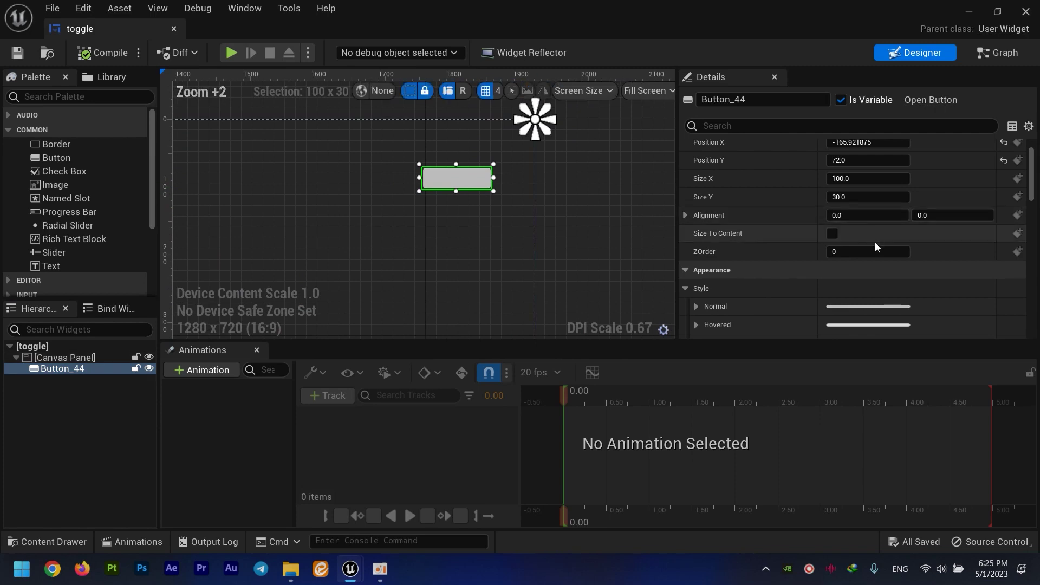
{"action": "scroll", "coordinate": [782, 239], "scroll_direction": "down", "scroll_amount": 8}
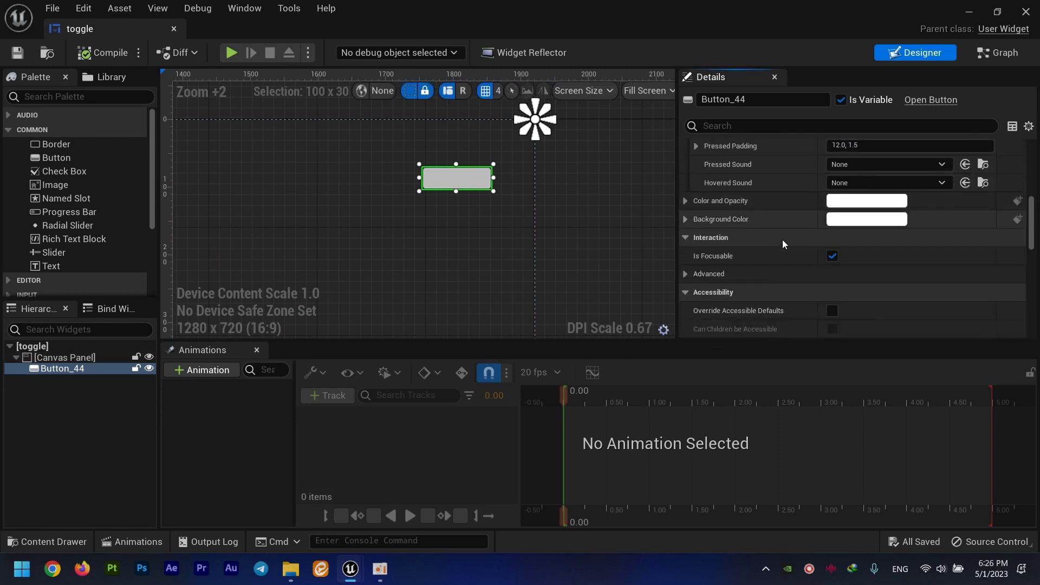
{"action": "scroll", "coordinate": [782, 239], "scroll_direction": "down", "scroll_amount": 5}
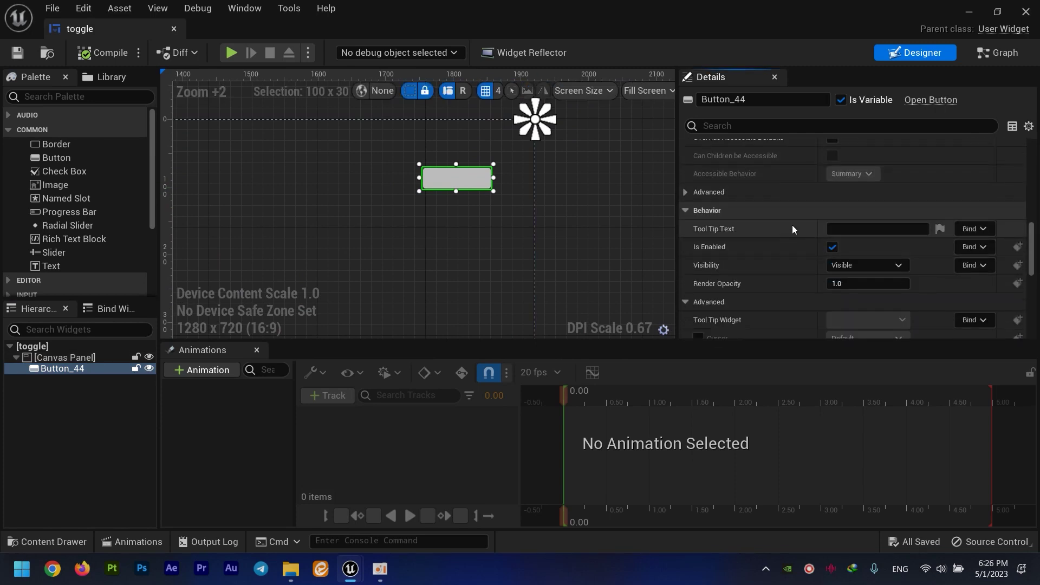
{"action": "left_click", "coordinate": [872, 266]}
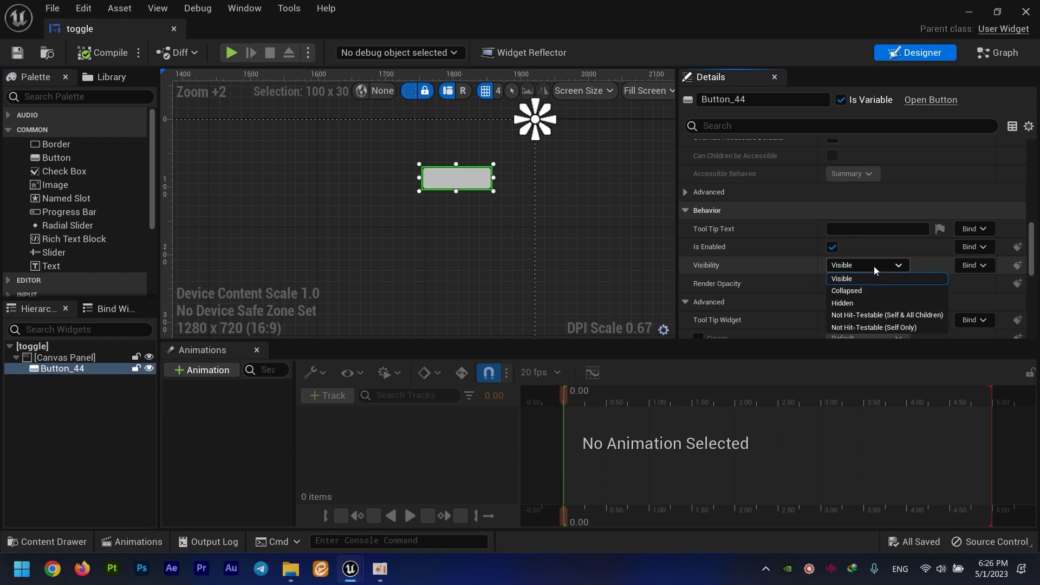
{"action": "left_click", "coordinate": [870, 301]}
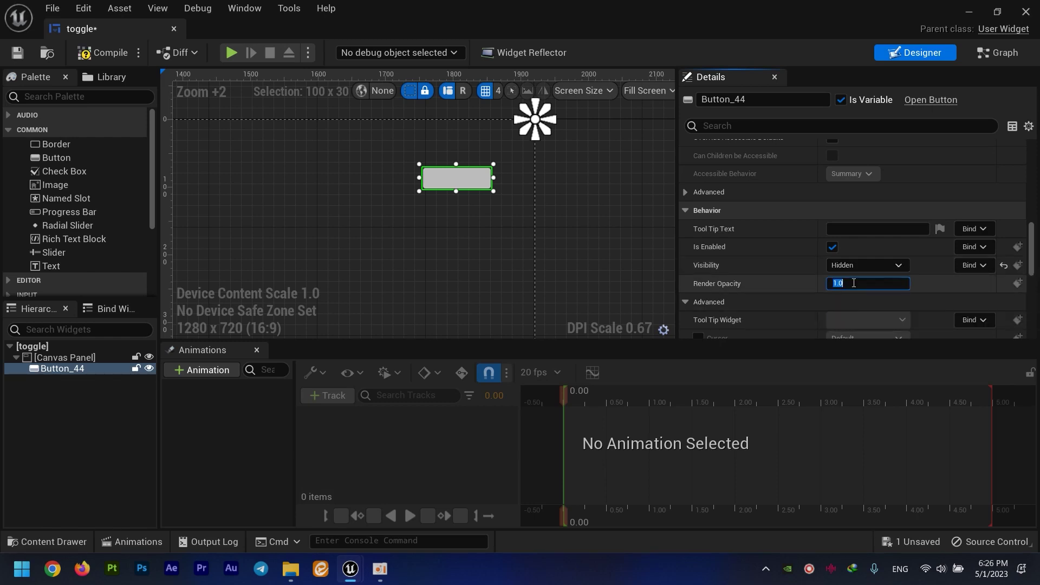
Set the button's Render Opacity to 0.0.
{"action": "left_click", "coordinate": [854, 283]}
{"action": "type", "text": "0"}
{"action": "key", "text": "Return"}
{"action": "right_click_drag", "start_coordinate": [450, 234], "coordinate": [476, 234]}
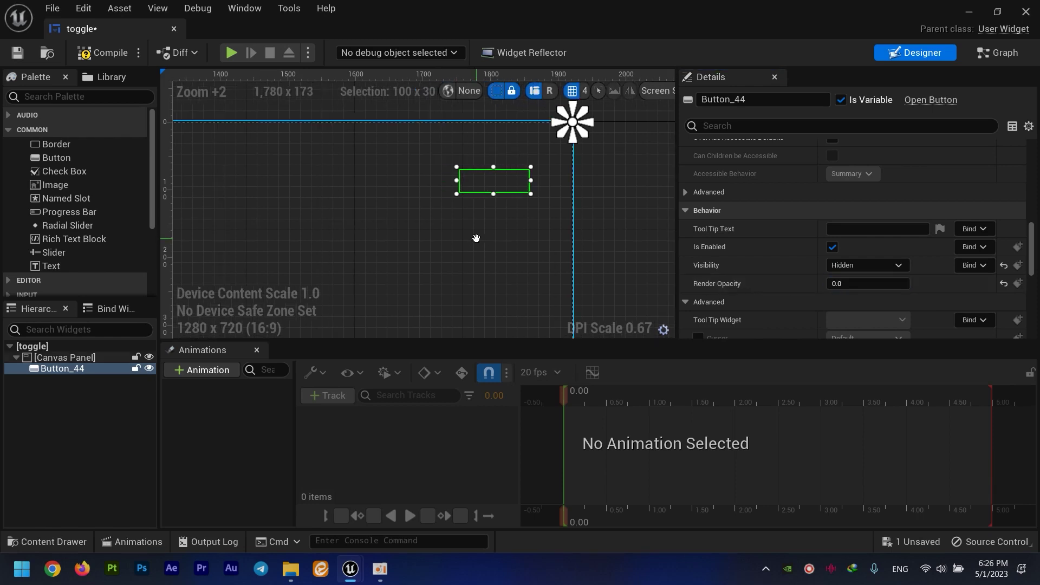
{"action": "scroll", "coordinate": [720, 212], "scroll_direction": "up", "scroll_amount": 1}
{"action": "scroll", "coordinate": [719, 212], "scroll_direction": "up", "scroll_amount": 6}
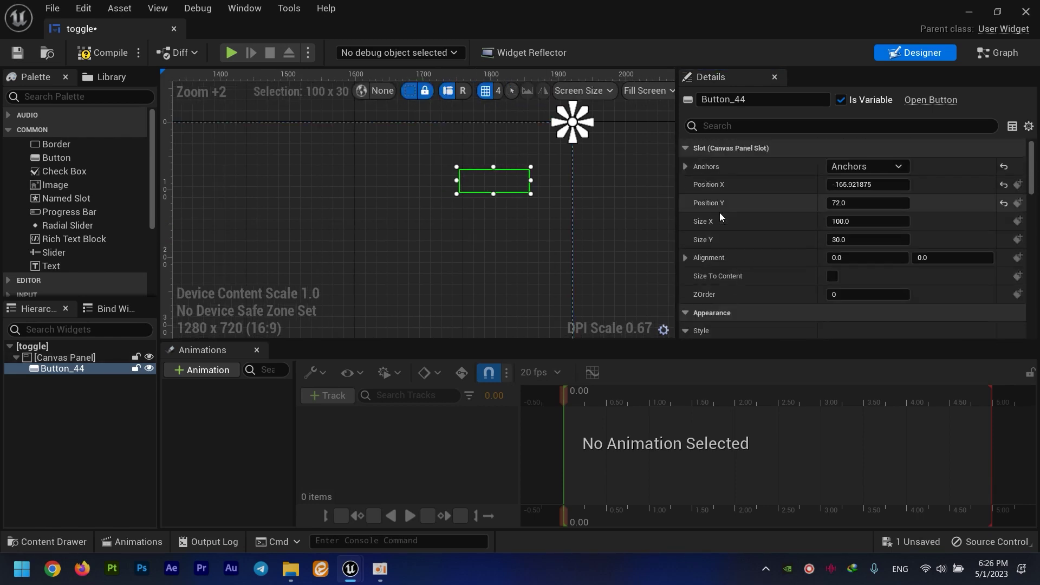
Resize the button to 210 × 87.5 and move it up-left on the canvas.
{"action": "left_click", "coordinate": [873, 222]}
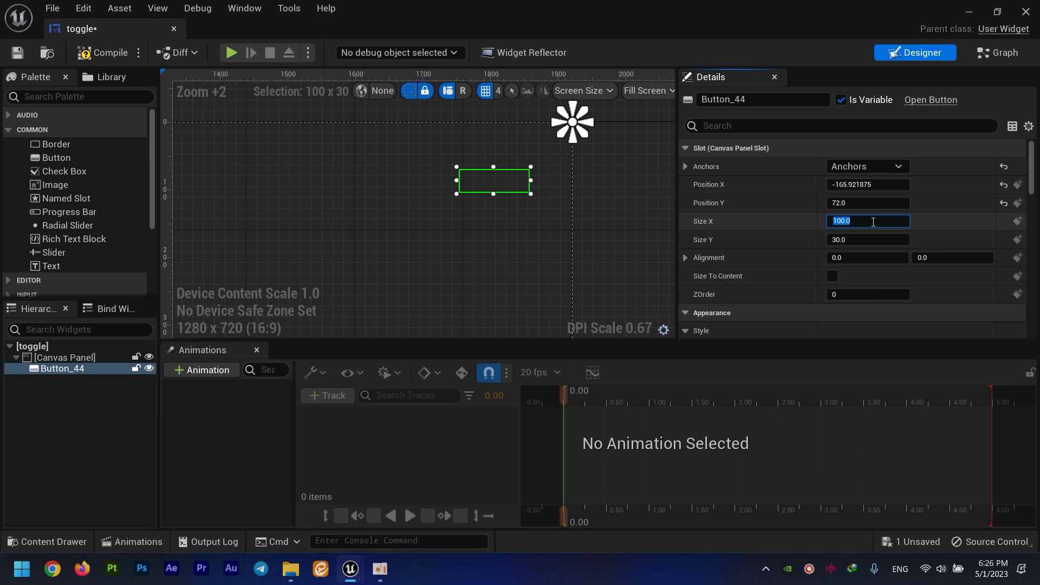
{"action": "right_click_drag", "start_coordinate": [457, 239], "coordinate": [448, 239]}
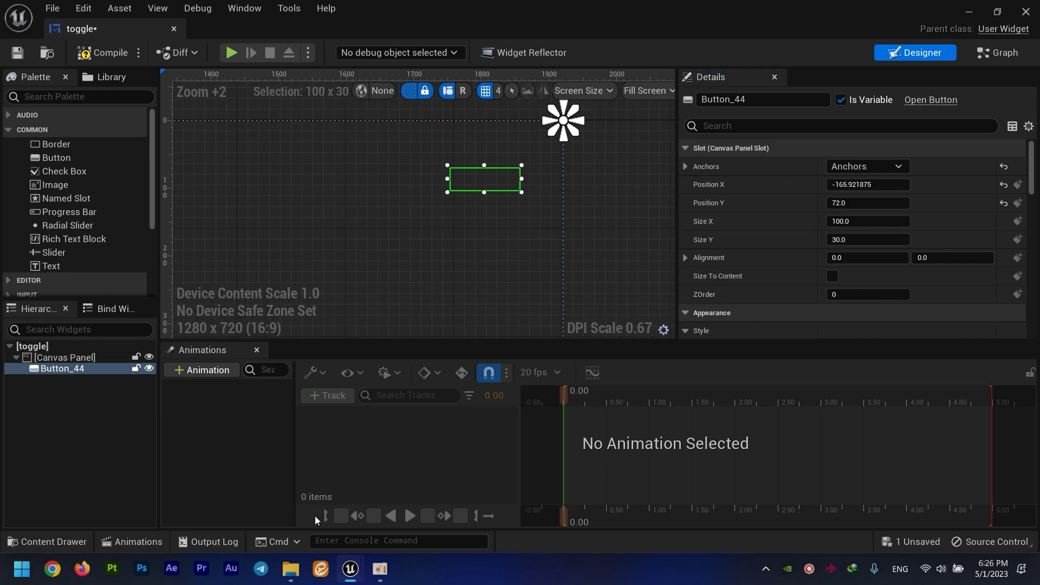
{"action": "left_click", "coordinate": [877, 222]}
{"action": "type", "text": "2187.5"}
{"action": "key", "text": "Return"}
{"action": "left_click_drag", "start_coordinate": [515, 186], "coordinate": [444, 163]}
Add an Image inside the Canvas Panel and set Button_44's ZOrder to 1.
{"action": "left_click_drag", "start_coordinate": [42, 185], "coordinate": [69, 330]}
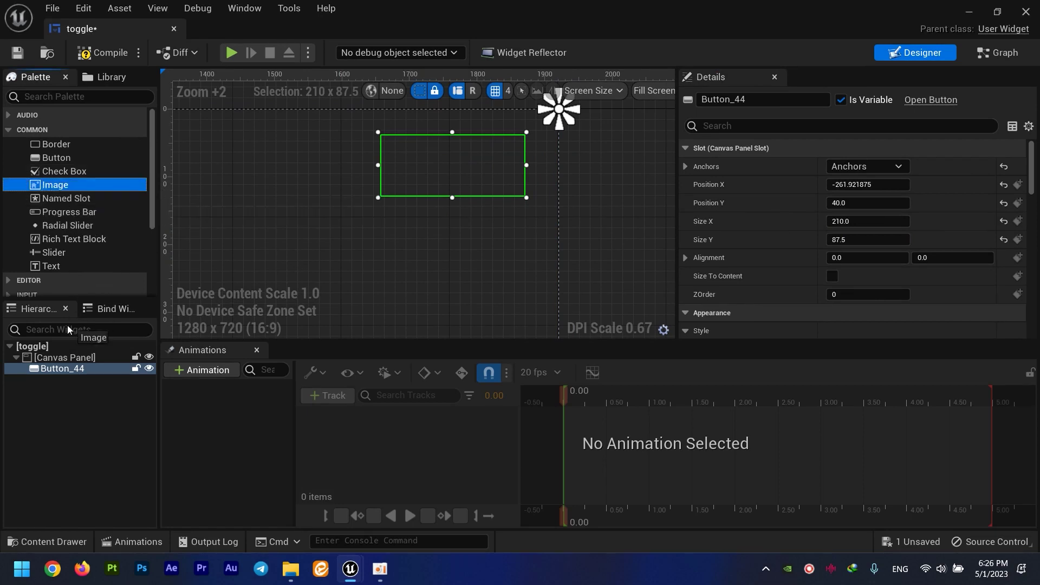
{"action": "left_click_drag", "start_coordinate": [60, 371], "coordinate": [59, 361]}
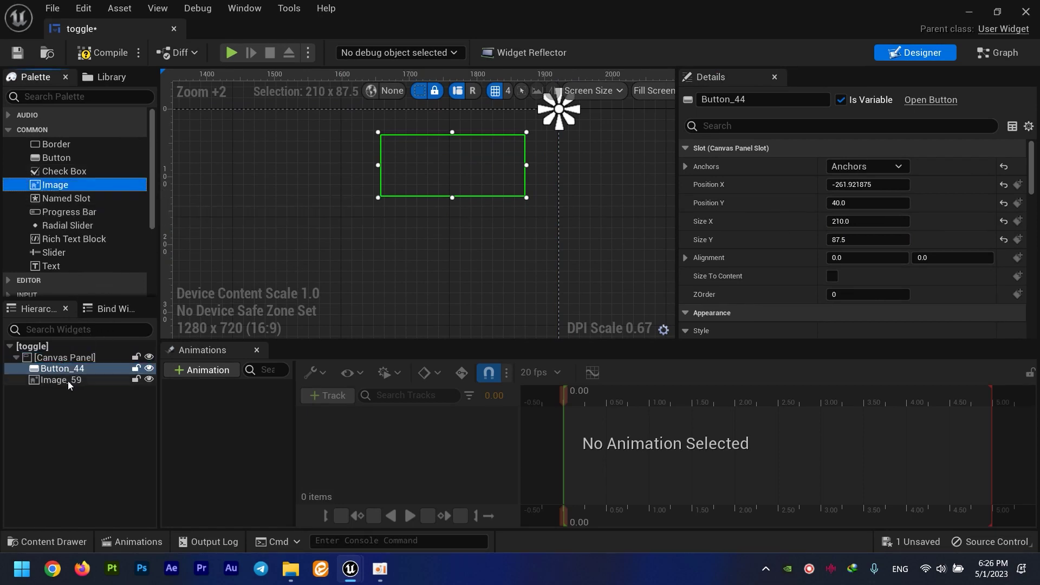
{"action": "left_click", "coordinate": [67, 382]}
{"action": "left_click", "coordinate": [64, 369]}
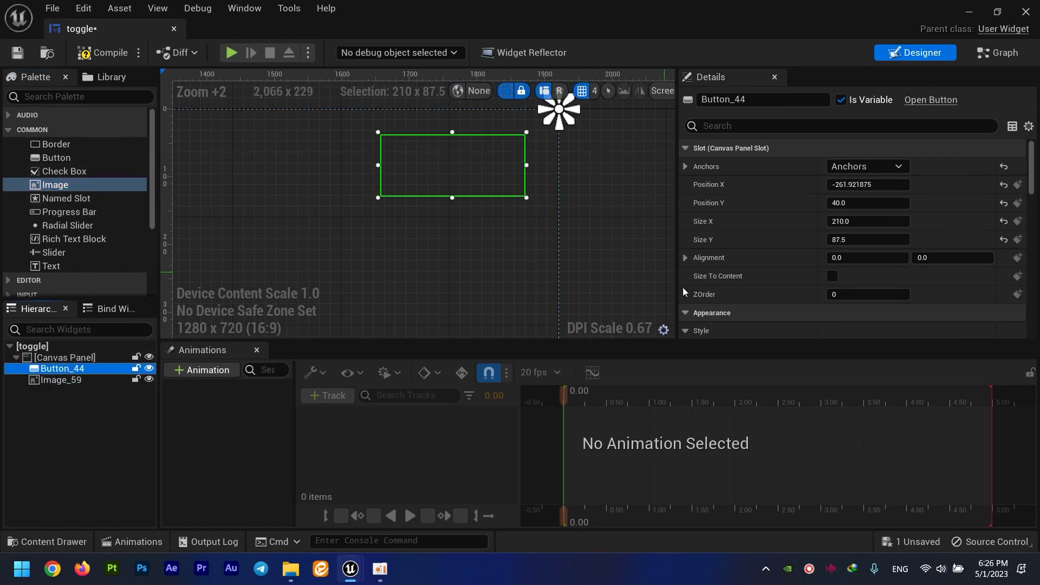
{"action": "left_click", "coordinate": [851, 294]}
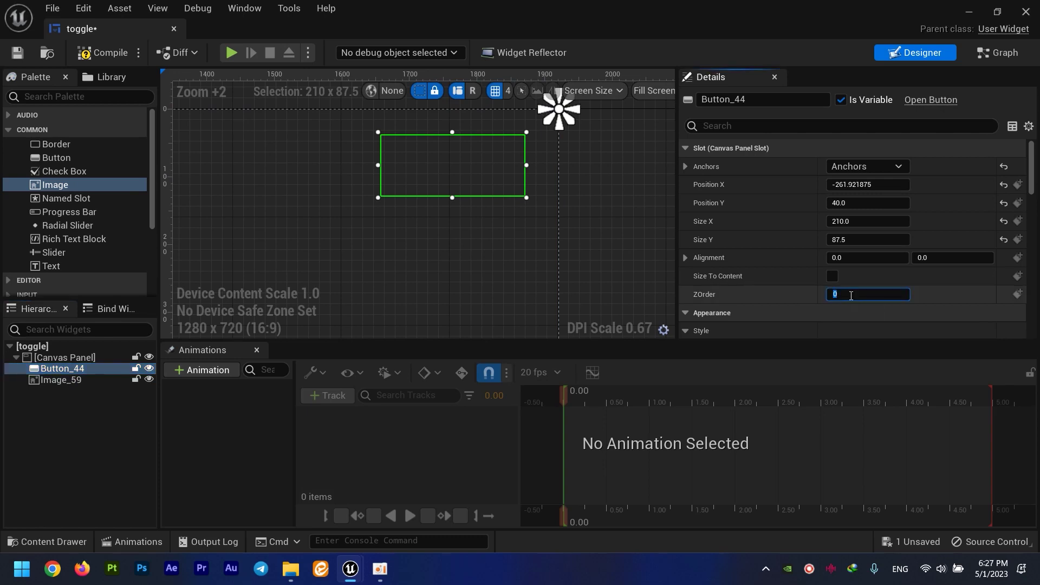
{"action": "type", "text": "1"}
{"action": "key", "text": "Return"}
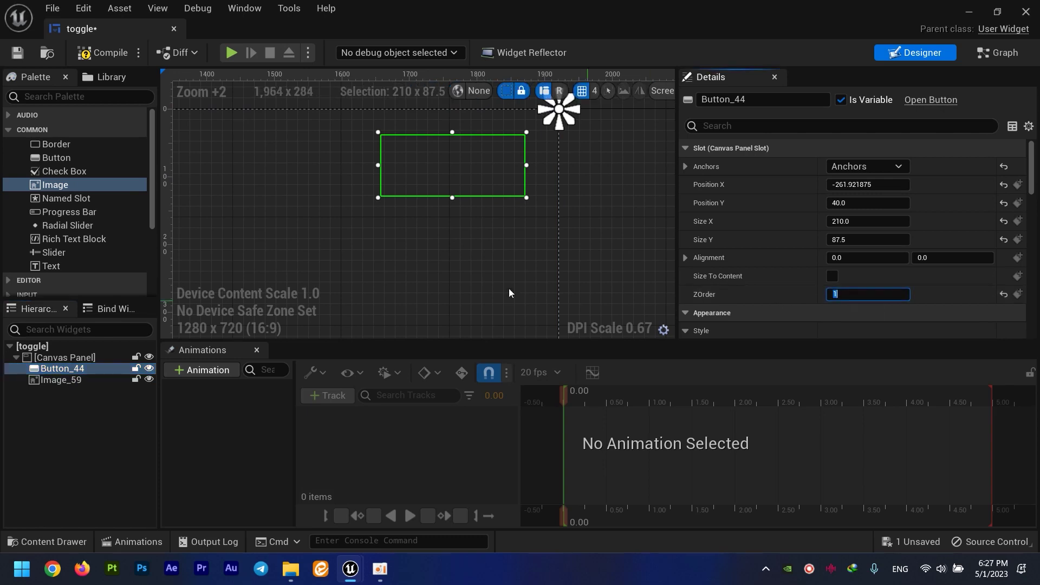
Move Image_59 over the button's area, nudging it into line at Y 48.
{"action": "right_click_drag", "start_coordinate": [509, 288], "coordinate": [524, 303]}
{"action": "left_click", "coordinate": [68, 381]}
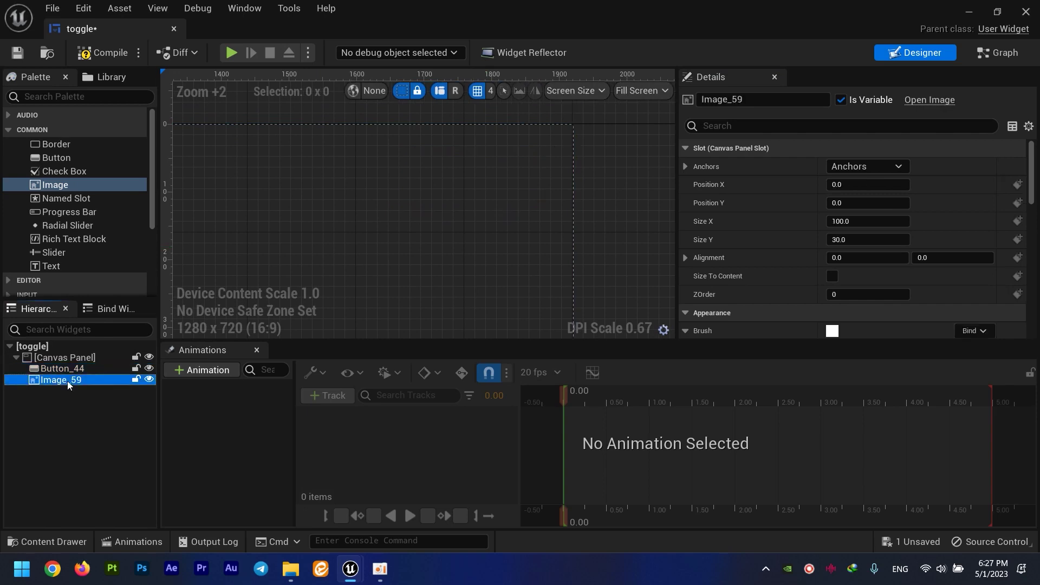
{"action": "scroll", "coordinate": [369, 214], "scroll_direction": "down", "scroll_amount": 4}
{"action": "scroll", "coordinate": [370, 214], "scroll_direction": "up", "scroll_amount": 4}
{"action": "left_click_drag", "start_coordinate": [342, 197], "coordinate": [418, 163]}
{"action": "key", "text": "Left"}
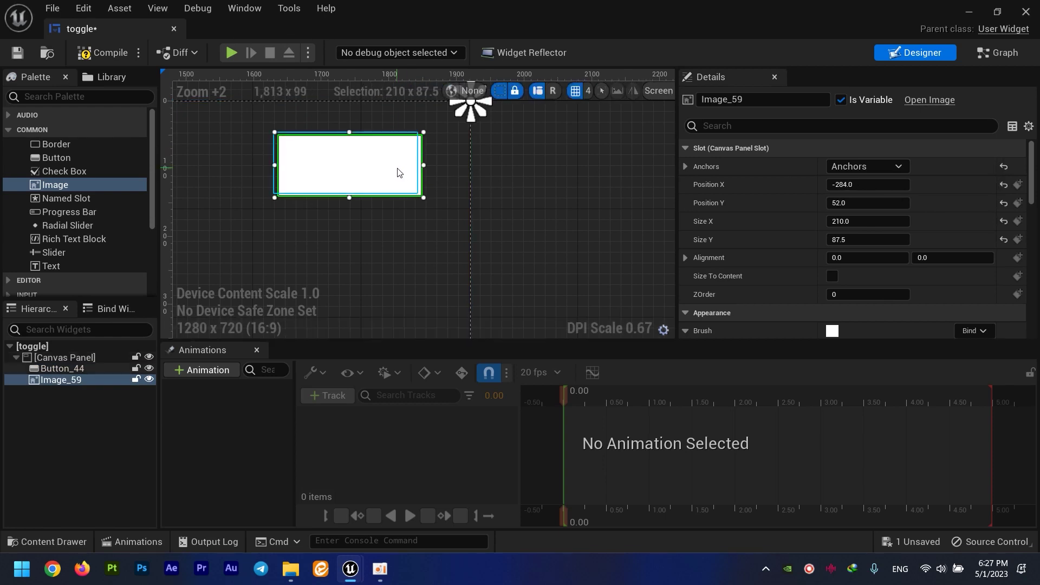
{"action": "key", "text": "Up"}
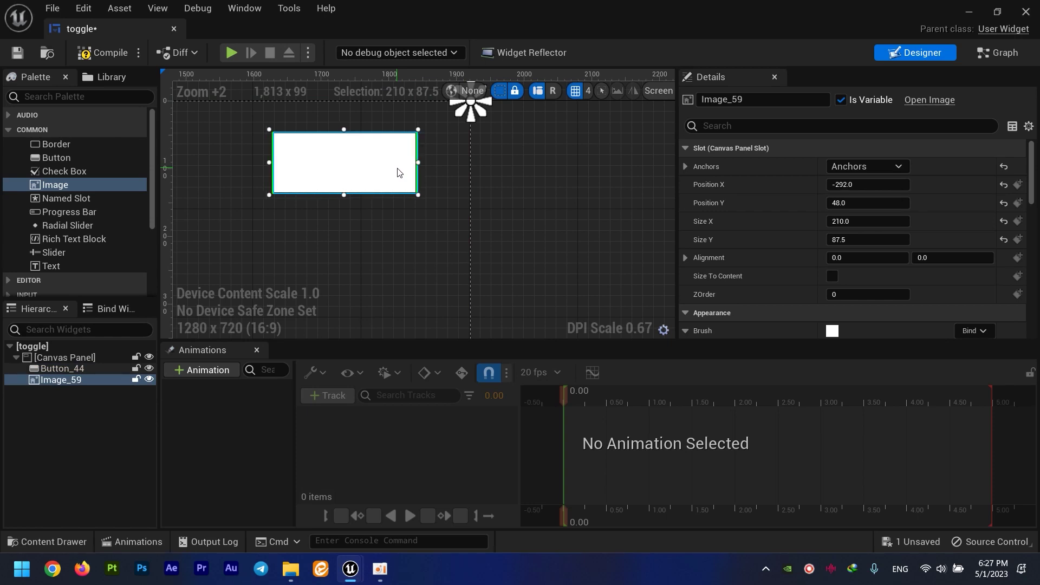
{"action": "scroll", "coordinate": [399, 172], "scroll_direction": "up", "scroll_amount": 3}
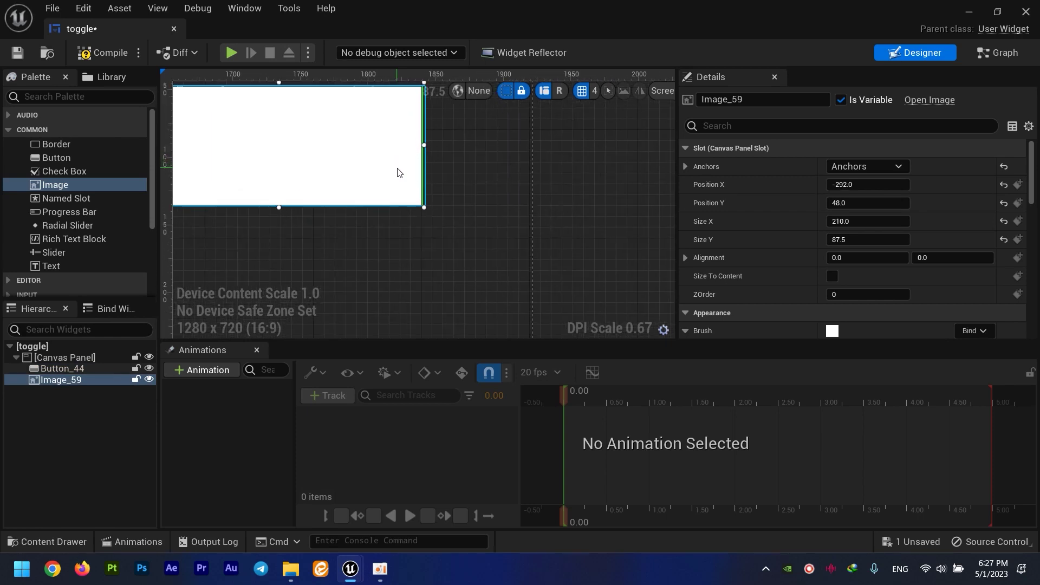
{"action": "key", "text": "Right"}
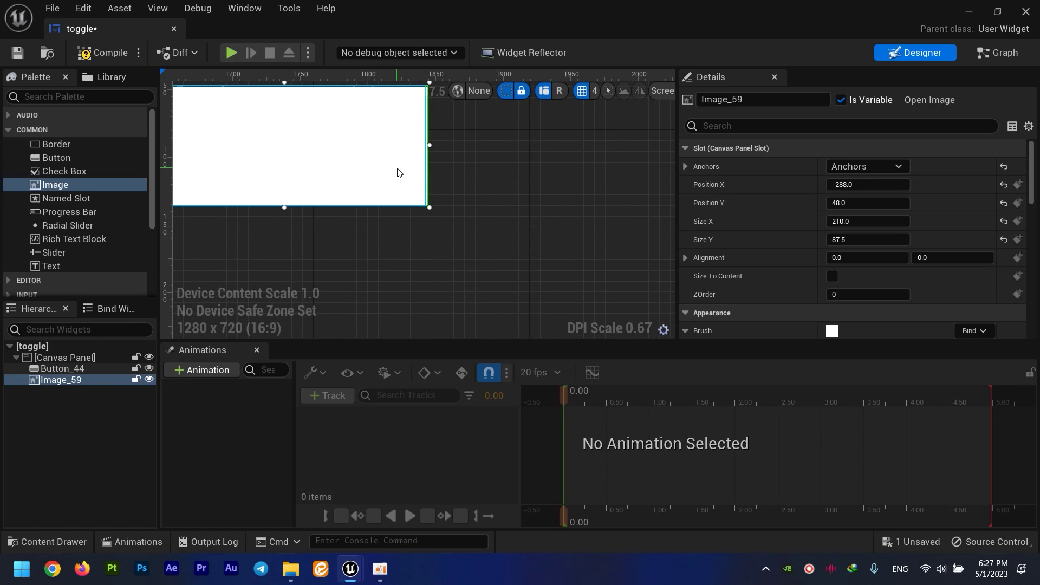
{"action": "right_click_drag", "start_coordinate": [459, 249], "coordinate": [538, 298]}
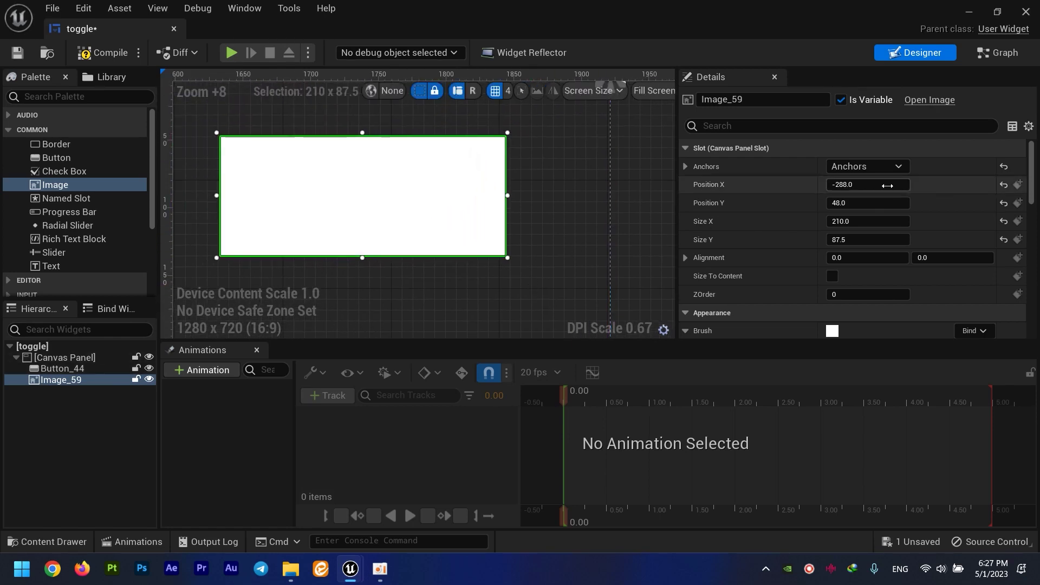
Set the button's Position X to -288.0, then select Image_59.
{"action": "left_click", "coordinate": [476, 204]}
{"action": "left_click", "coordinate": [878, 184]}
{"action": "type", "text": "-288.0"}
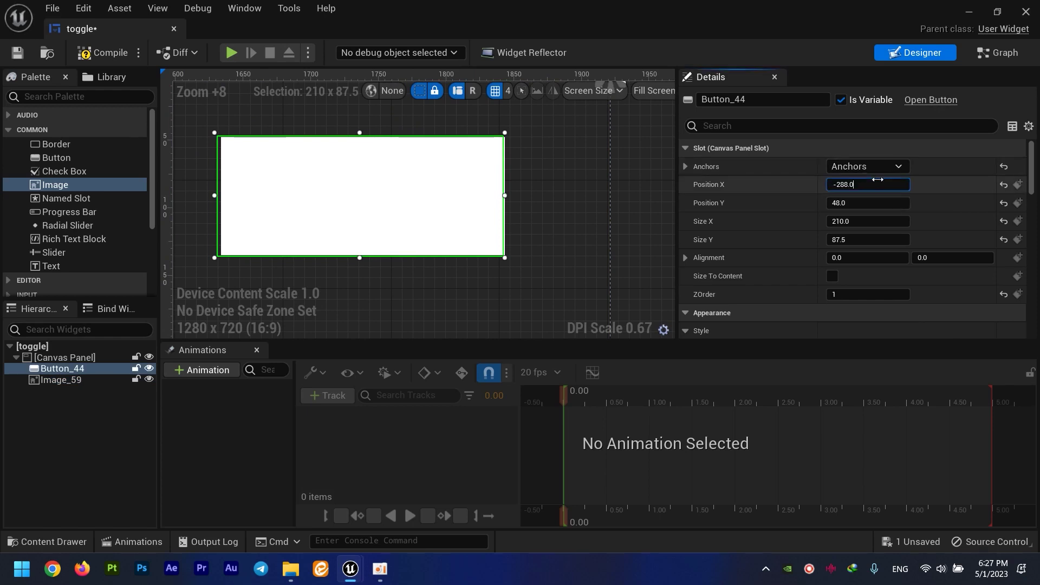
{"action": "key", "text": "Return"}
{"action": "right_click_drag", "start_coordinate": [462, 286], "coordinate": [538, 267]}
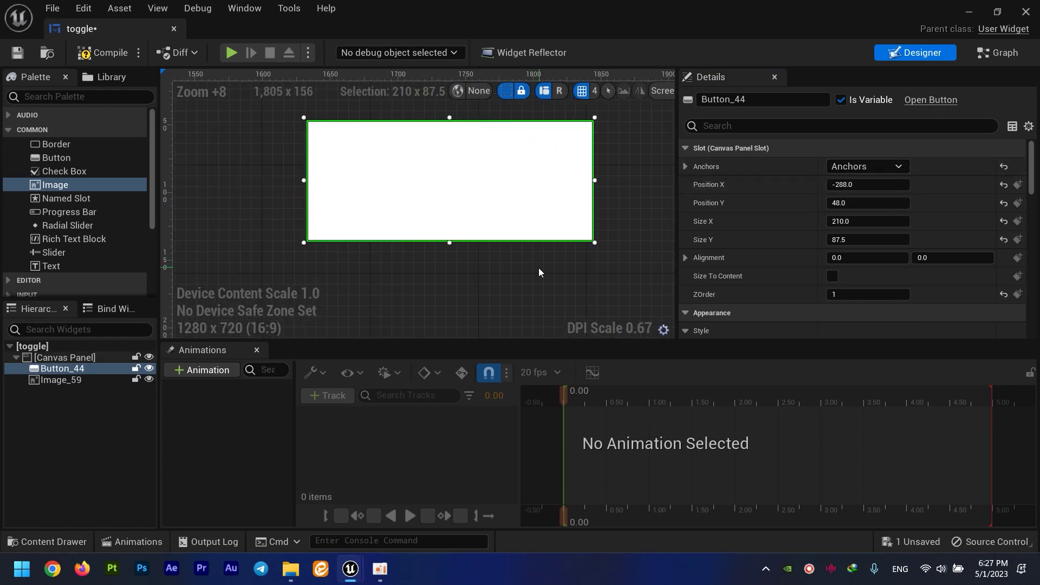
{"action": "scroll", "coordinate": [479, 264], "scroll_direction": "down", "scroll_amount": 1}
{"action": "scroll", "coordinate": [513, 282], "scroll_direction": "down", "scroll_amount": 1}
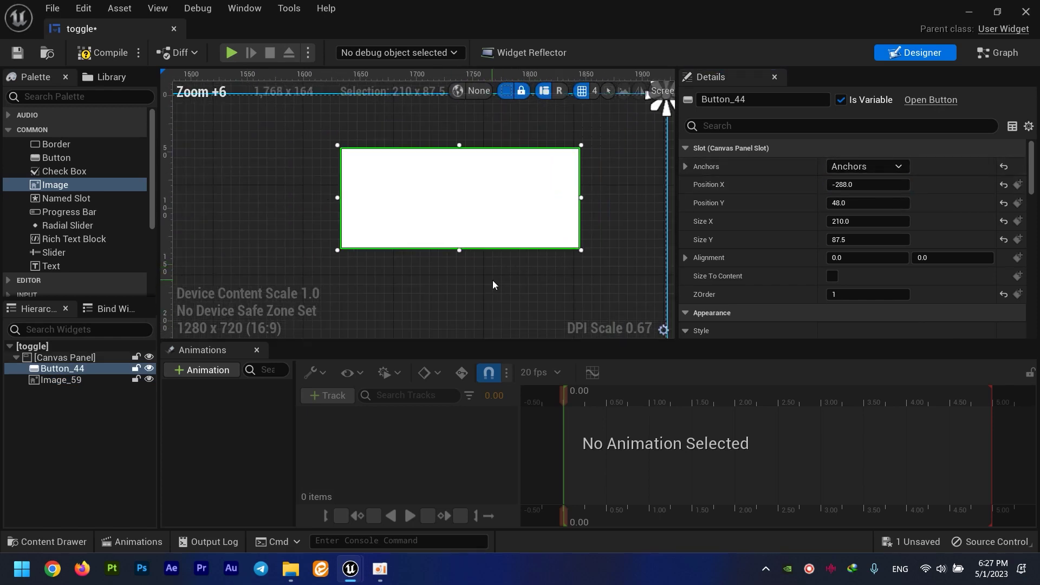
{"action": "left_click", "coordinate": [81, 379]}
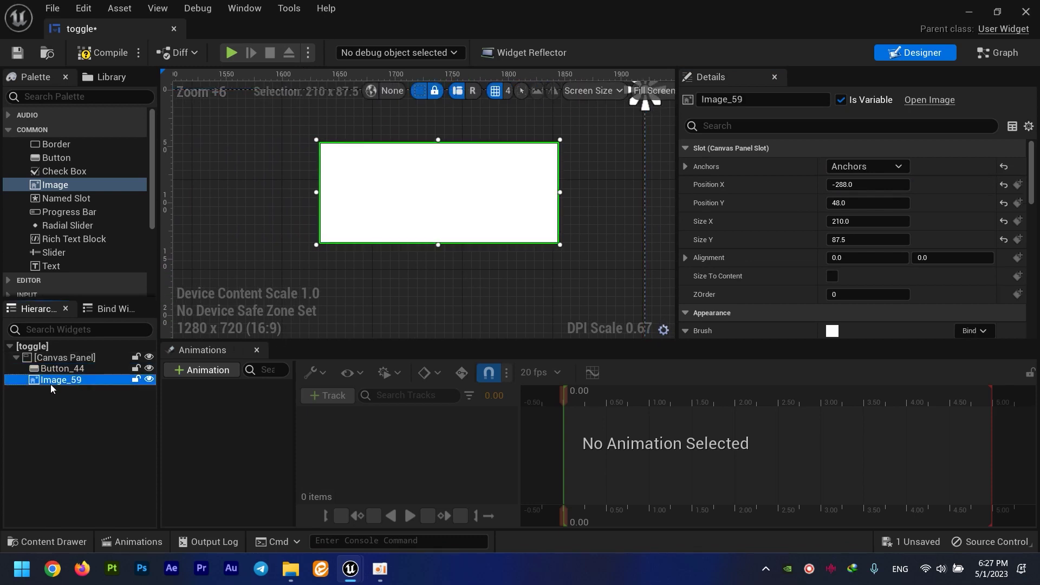
Rename Image_59 to night_bg and save the toggle widget.
{"action": "right_click", "coordinate": [71, 381]}
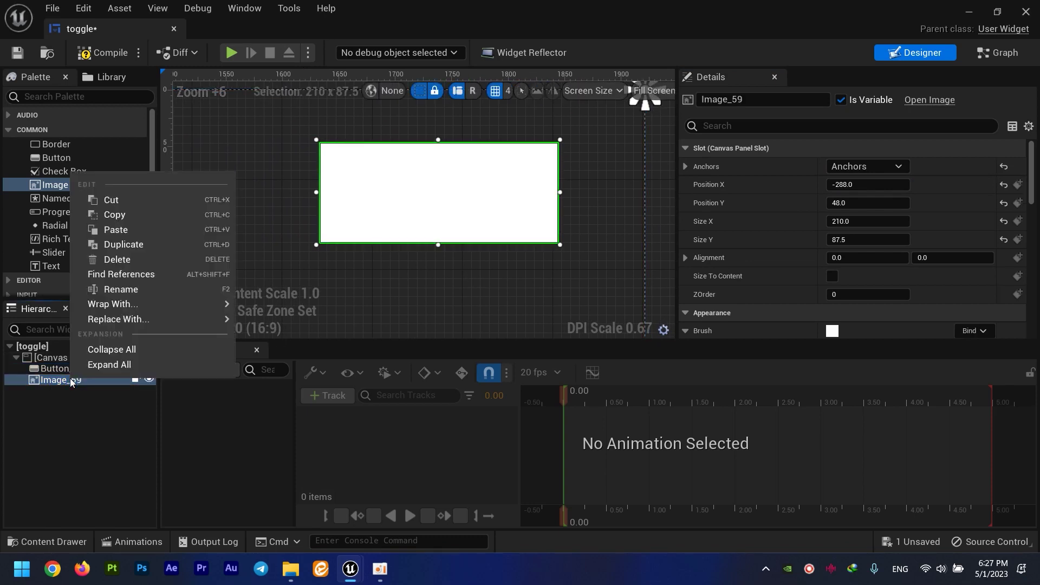
{"action": "left_click", "coordinate": [131, 290]}
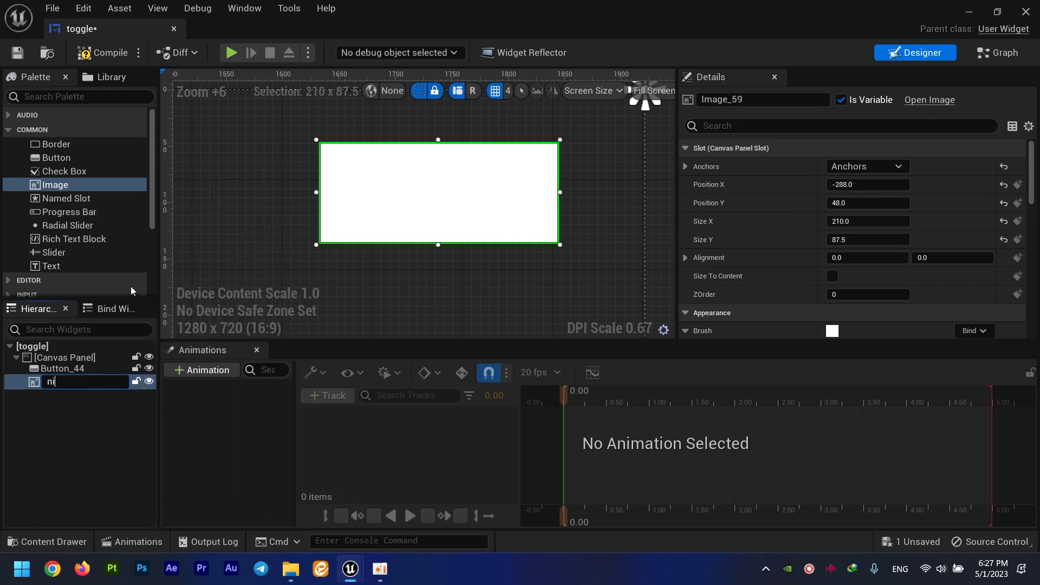
{"action": "type", "text": "ght_bg"}
{"action": "key", "text": "Return"}
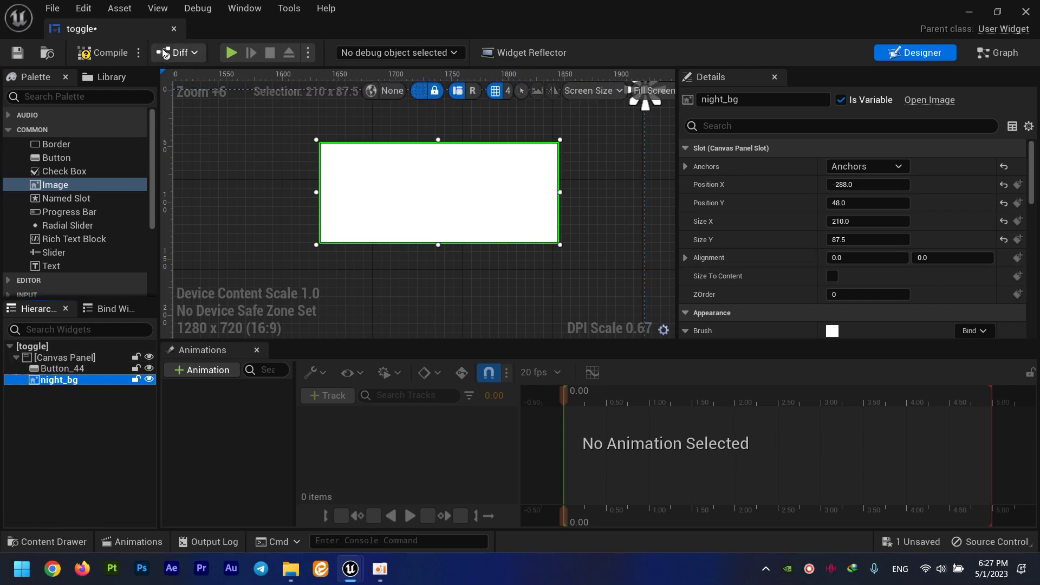
{"action": "left_click", "coordinate": [21, 52]}
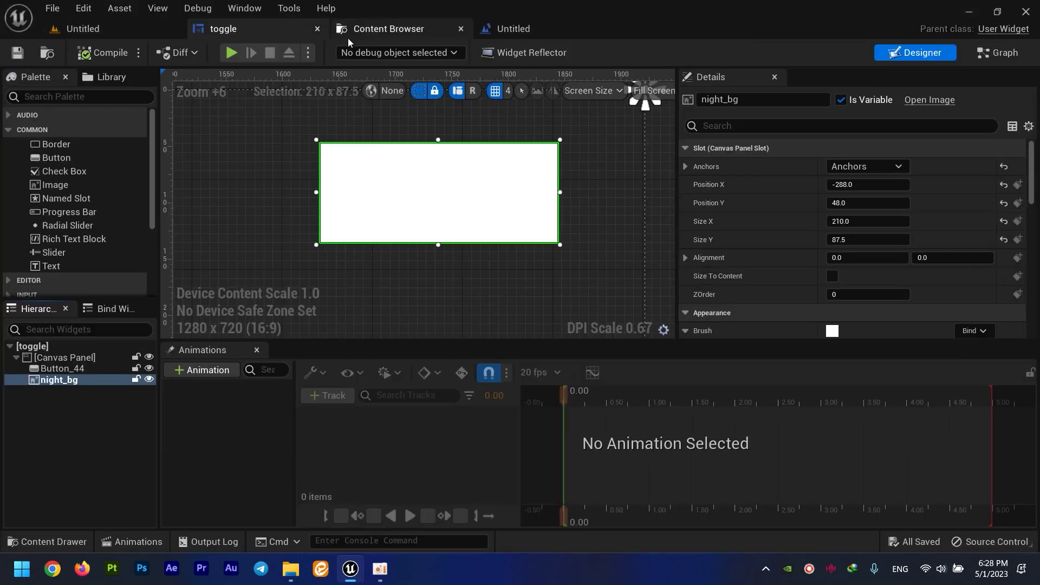
Assign the ui_Night_bg_en texture as night_bg's Brush Image.
{"action": "left_click", "coordinate": [373, 32]}
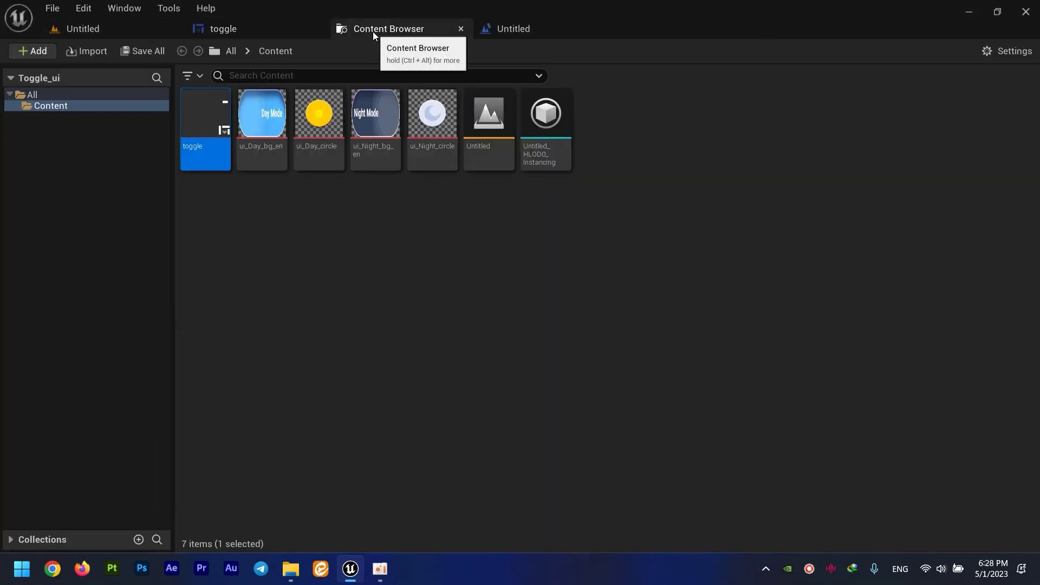
{"action": "left_click", "coordinate": [375, 116]}
{"action": "left_click", "coordinate": [253, 34]}
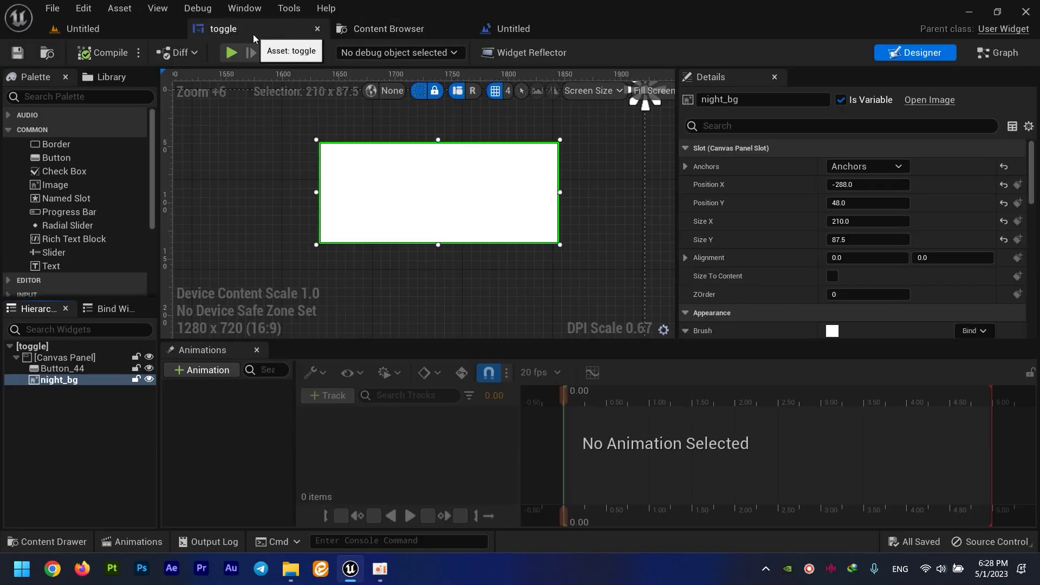
{"action": "scroll", "coordinate": [801, 262], "scroll_direction": "down", "scroll_amount": 4}
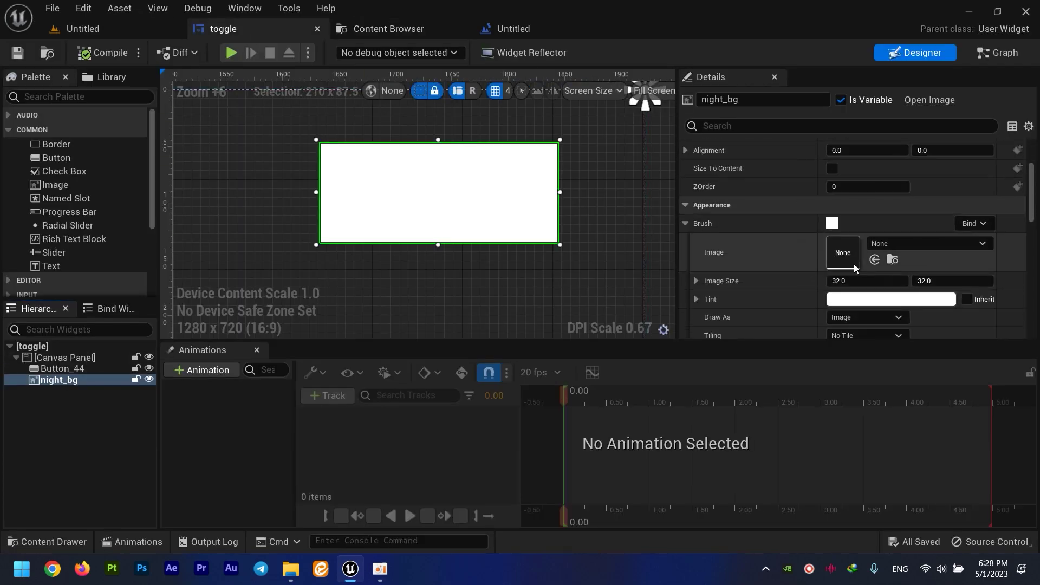
{"action": "left_click", "coordinate": [875, 259]}
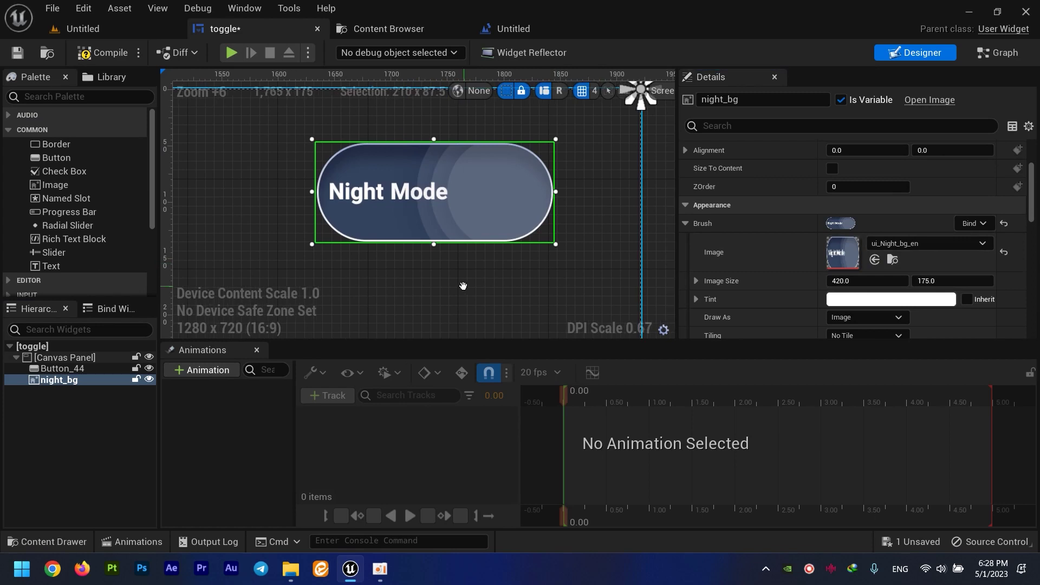
Duplicate night_bg, rename the copy day_bg, and position it over the Night Mode pill.
{"action": "left_click", "coordinate": [89, 407]}
{"action": "left_click", "coordinate": [59, 380]}
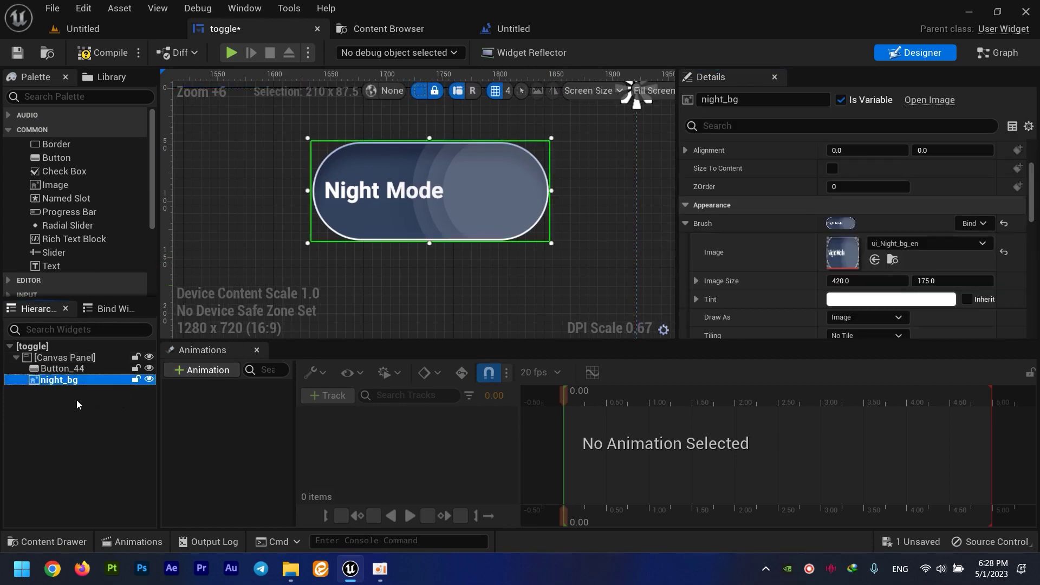
{"action": "key", "text": "ctrl+d"}
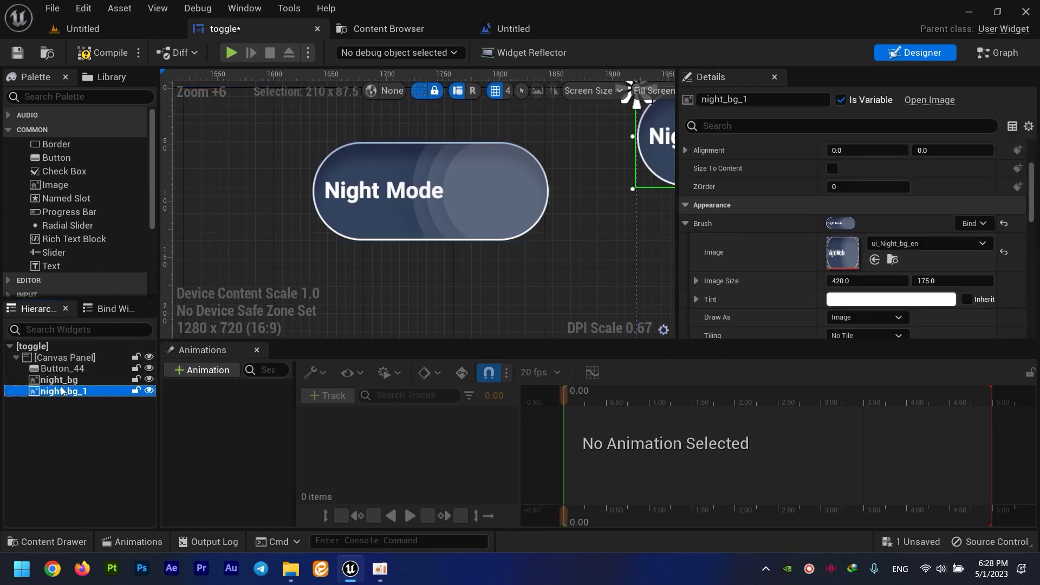
{"action": "right_click", "coordinate": [72, 391]}
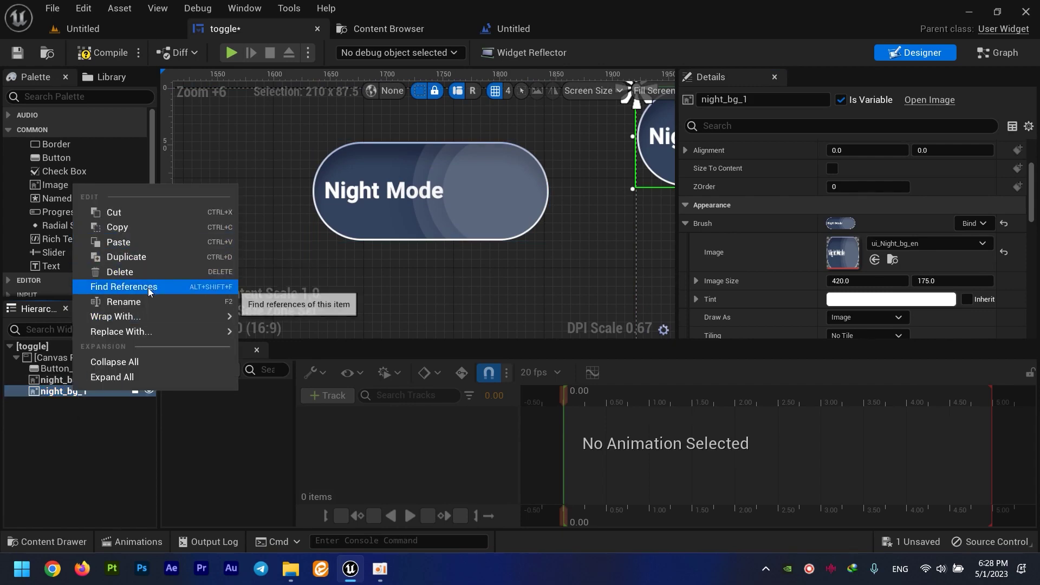
{"action": "left_click", "coordinate": [148, 302]}
{"action": "type", "text": "day"}
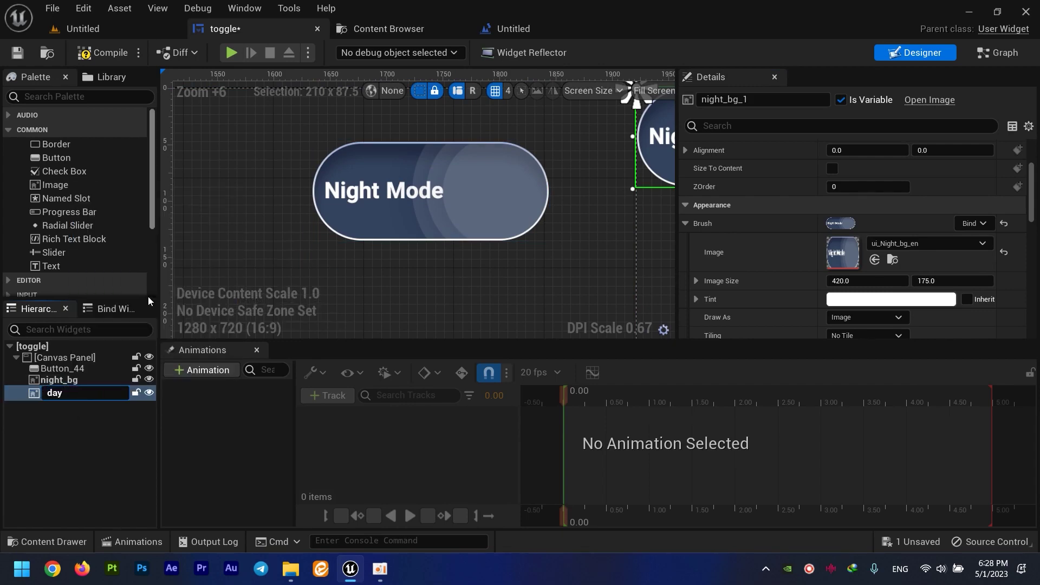
{"action": "type", "text": "_bg"}
{"action": "key", "text": "Return"}
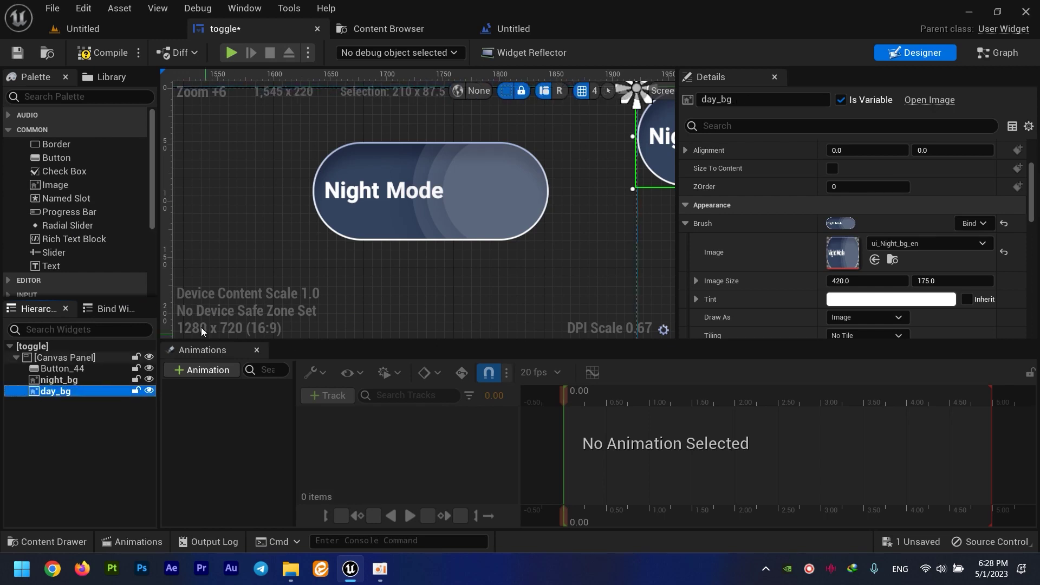
{"action": "right_click_drag", "start_coordinate": [599, 260], "coordinate": [524, 228]}
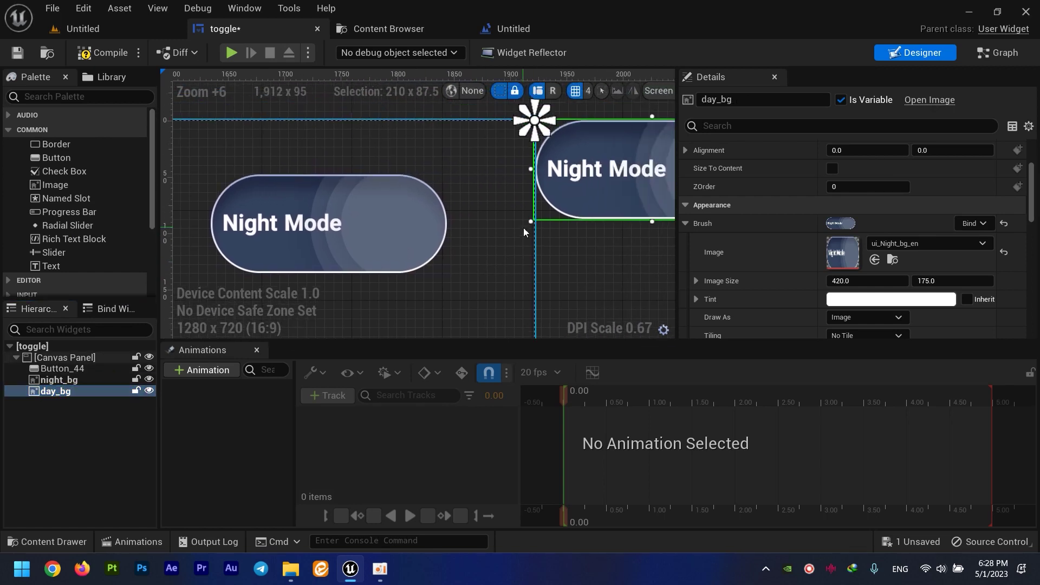
{"action": "left_click_drag", "start_coordinate": [586, 181], "coordinate": [269, 236]}
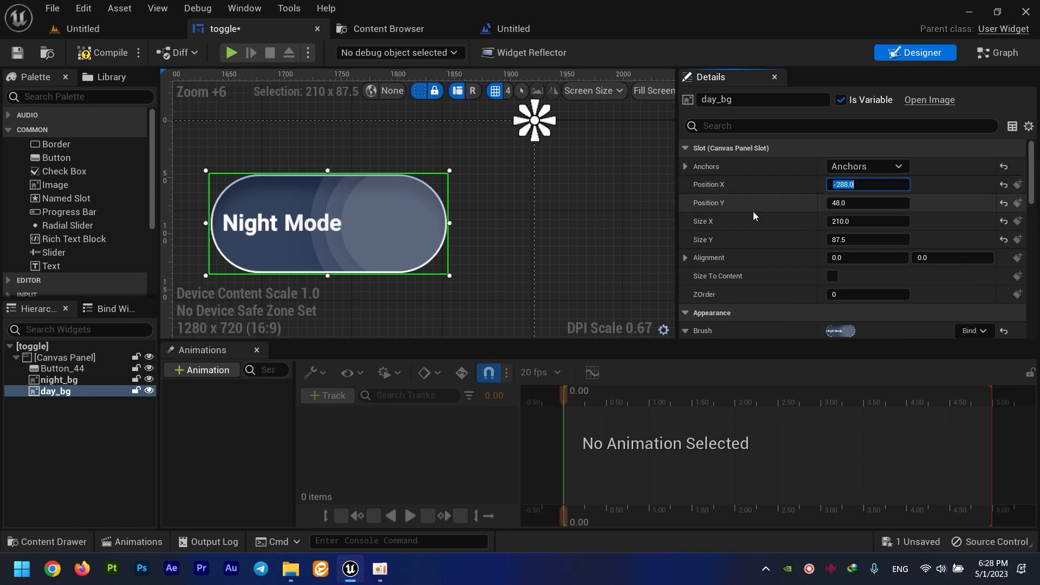
Set day_bg's Brush Image to the ui_Day_bg_en texture.
{"action": "left_click", "coordinate": [416, 31]}
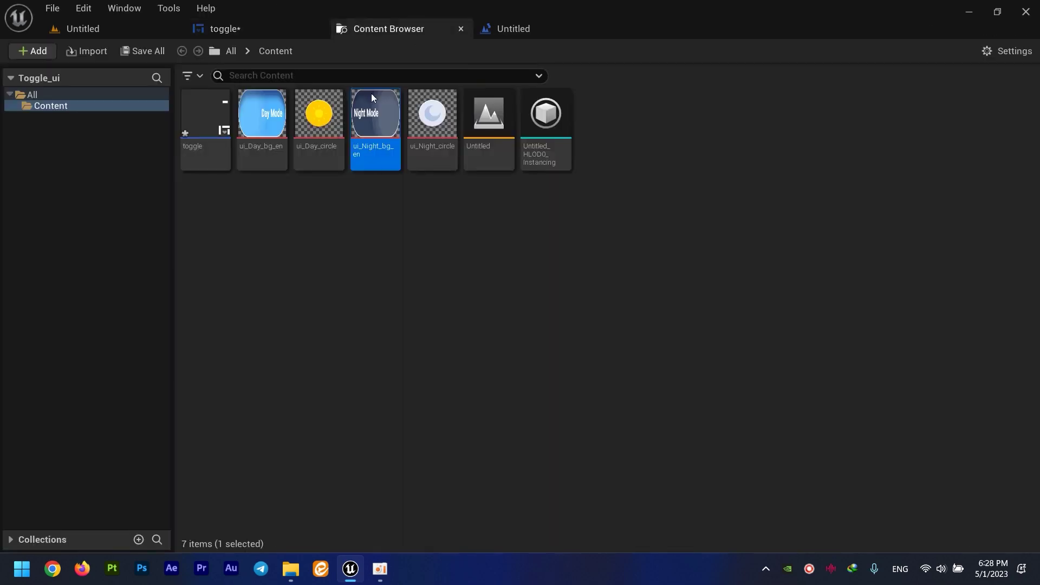
{"action": "left_click", "coordinate": [281, 108]}
{"action": "left_click", "coordinate": [261, 32]}
{"action": "scroll", "coordinate": [825, 262], "scroll_direction": "down", "scroll_amount": 3}
{"action": "left_click", "coordinate": [874, 259]}
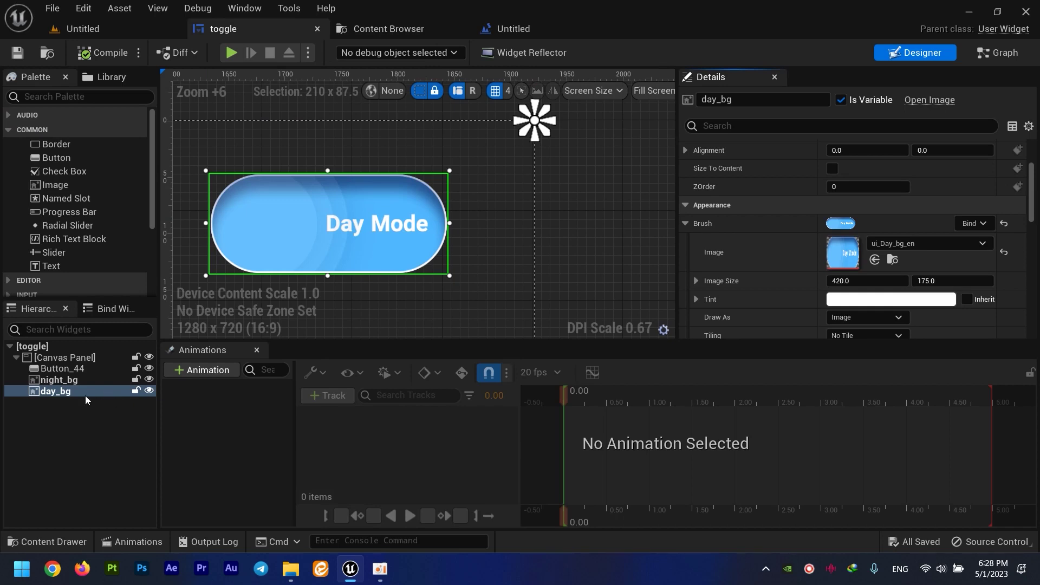
Duplicate day_bg and rename the copy night_circle.
{"action": "key", "text": "ctrl+d"}
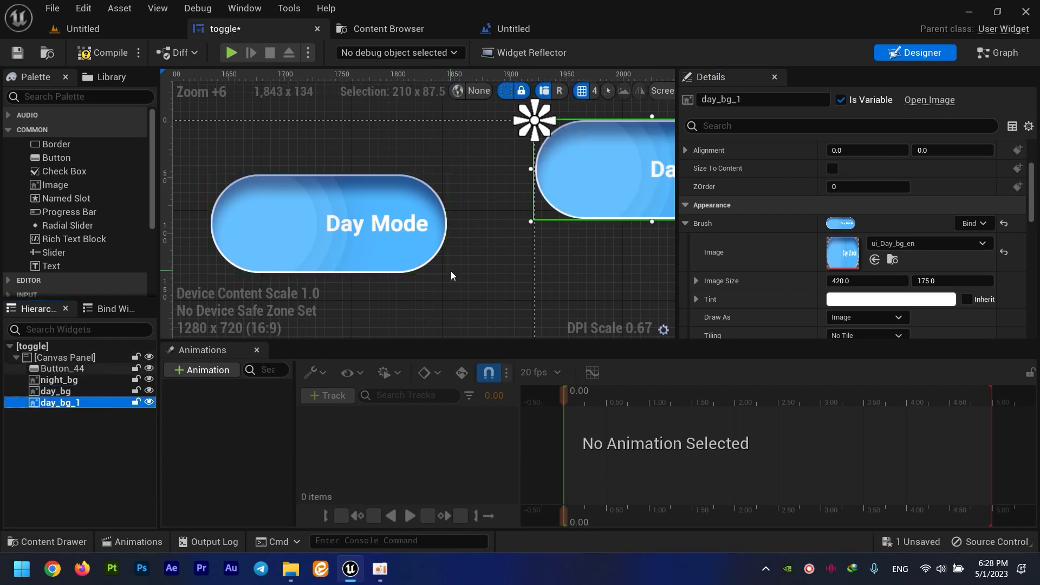
{"action": "right_click_drag", "start_coordinate": [587, 272], "coordinate": [583, 242]}
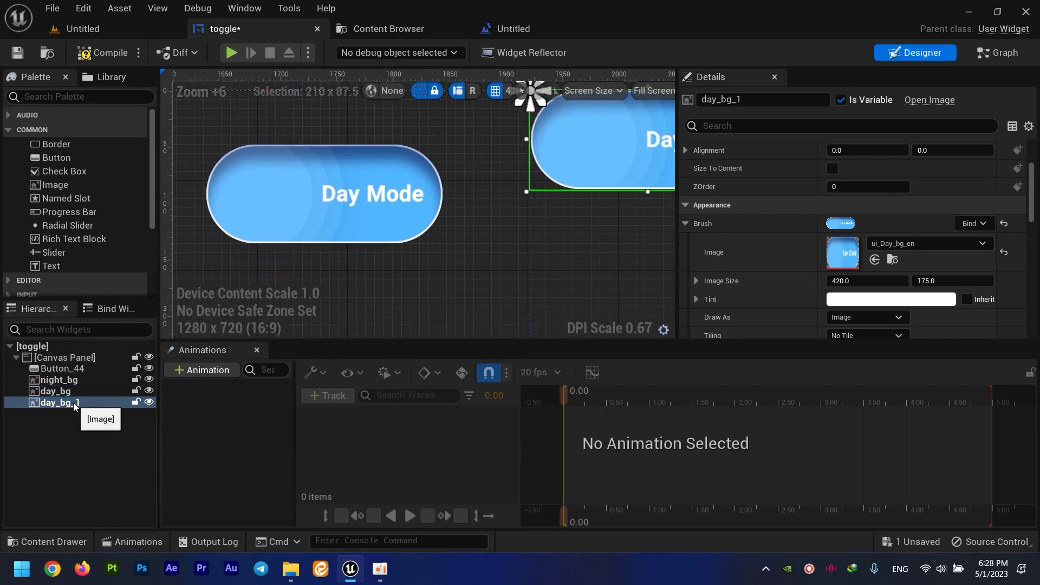
{"action": "left_click", "coordinate": [74, 405]}
{"action": "right_click", "coordinate": [74, 405]}
{"action": "left_click", "coordinate": [140, 388]}
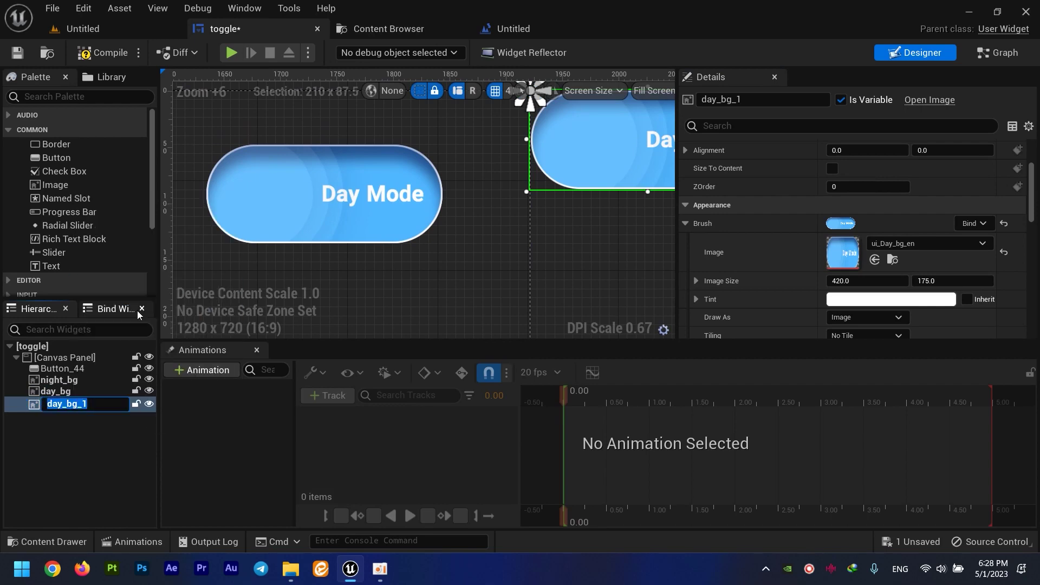
{"action": "type", "text": "night_circle"}
{"action": "key", "text": "Return"}
Size night_circle to 128 x 128 and set its image to ui_Night_circle.
{"action": "scroll", "coordinate": [851, 217], "scroll_direction": "up", "scroll_amount": 3}
{"action": "left_click", "coordinate": [868, 221]}
{"action": "type", "text": "128"}
{"action": "key", "text": "Tab"}
{"action": "type", "text": "128"}
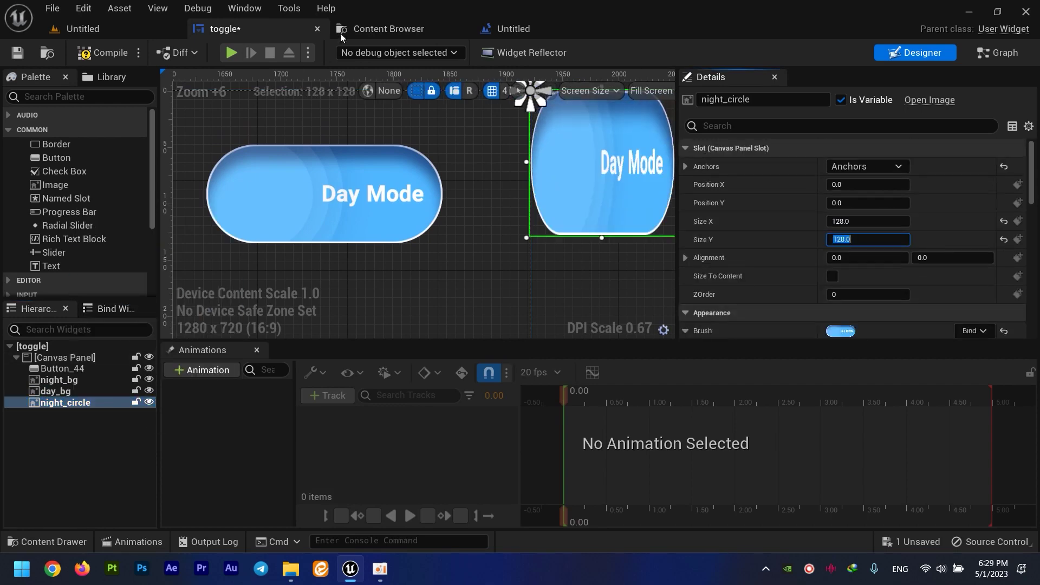
{"action": "scroll", "coordinate": [809, 306], "scroll_direction": "down", "scroll_amount": 3}
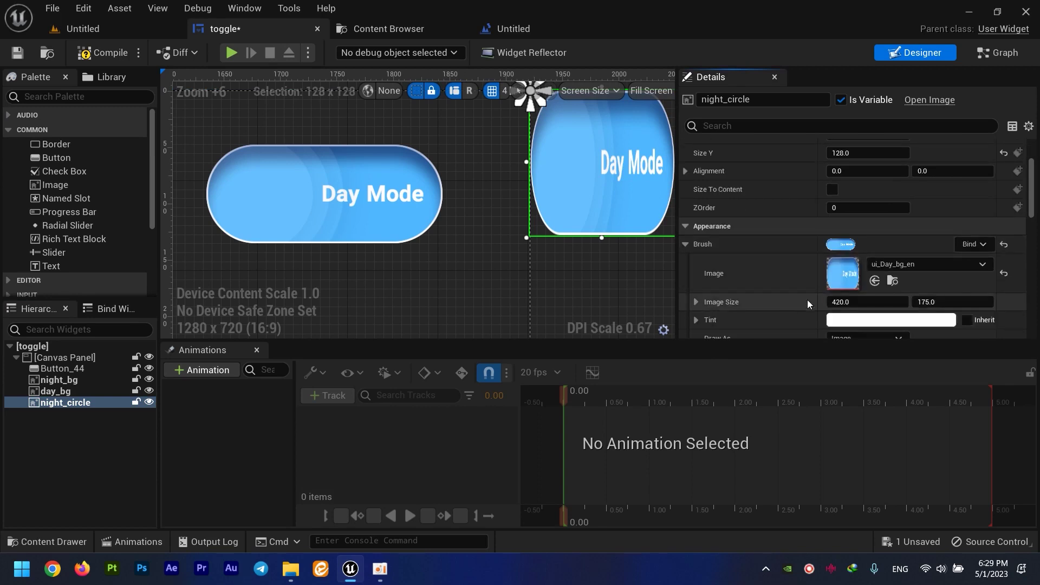
{"action": "left_click", "coordinate": [875, 281]}
Move the moon image onto the left end of the toggle button.
{"action": "mouse_move", "coordinate": [612, 254]}
{"action": "right_mouse_down"}
{"action": "mouse_move", "coordinate": [576, 262]}
{"action": "mouse_move", "coordinate": [580, 275]}
{"action": "right_mouse_up"}
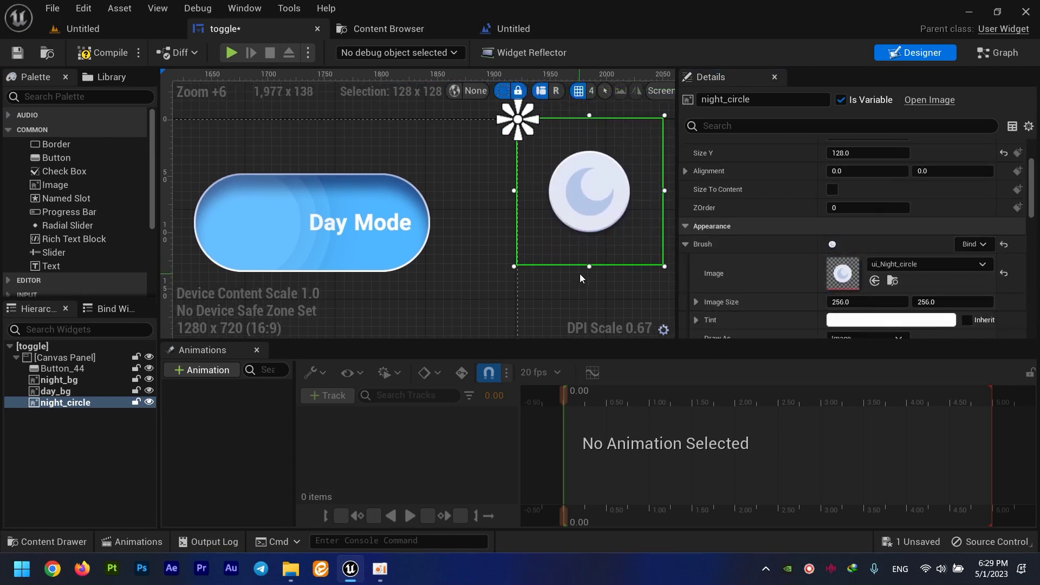
{"action": "left_click_drag", "start_coordinate": [594, 209], "coordinate": [255, 245]}
{"action": "scroll", "coordinate": [395, 235], "scroll_direction": "down", "scroll_amount": 1}
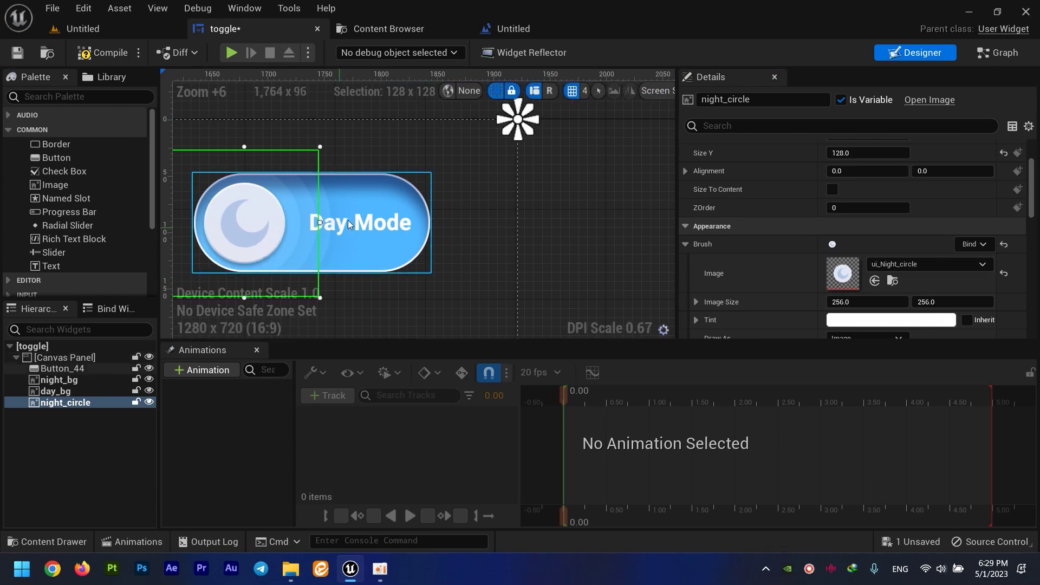
{"action": "right_click_drag", "start_coordinate": [411, 224], "coordinate": [456, 185]}
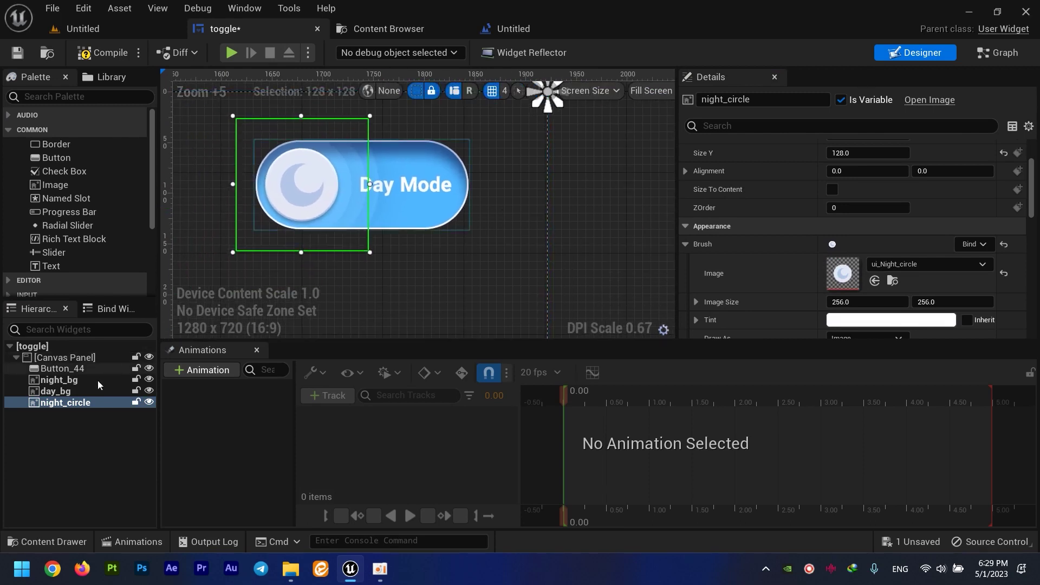
{"action": "left_click", "coordinate": [79, 415]}
Duplicate night_circle and rename the copy day_circle.
{"action": "left_click", "coordinate": [79, 403]}
{"action": "key", "text": "ctrl+d"}
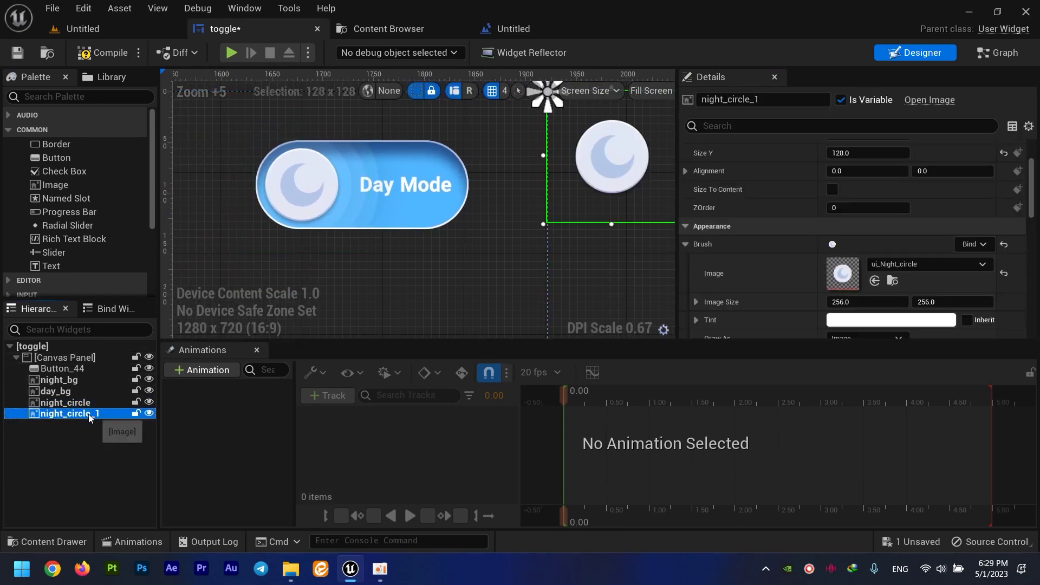
{"action": "right_click", "coordinate": [89, 414]}
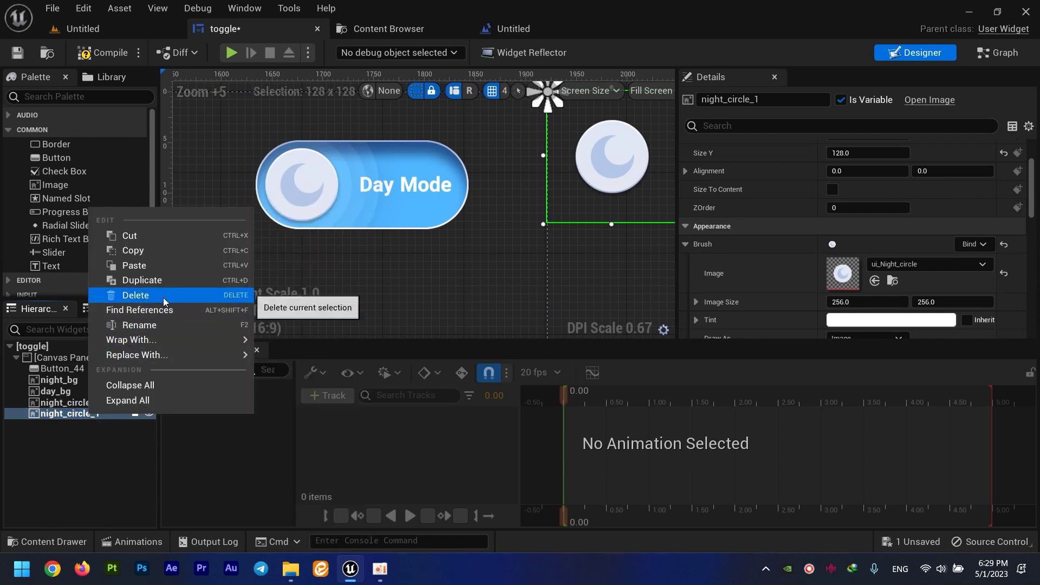
{"action": "left_click", "coordinate": [139, 325]}
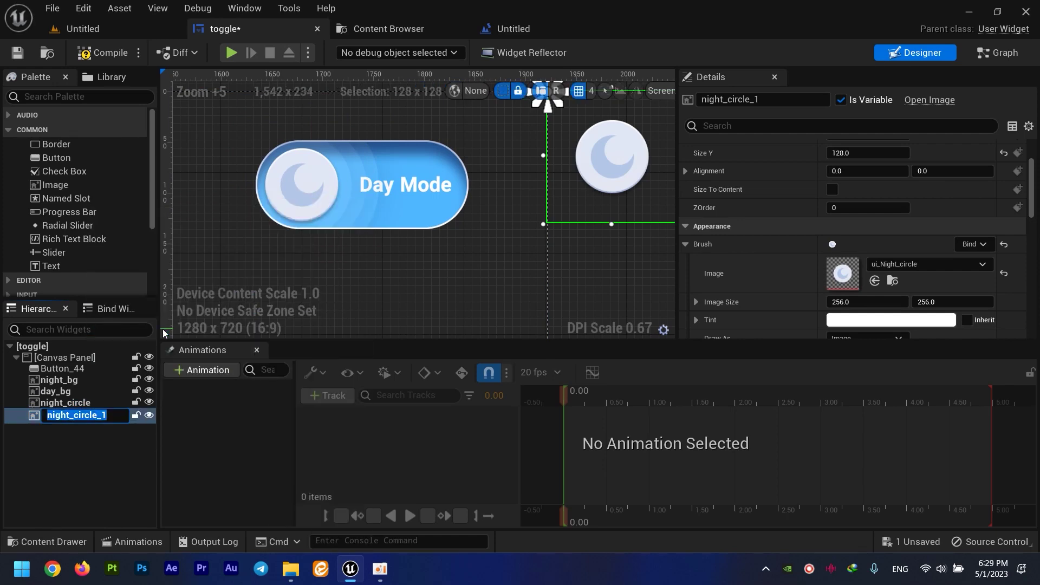
{"action": "type", "text": "day"}
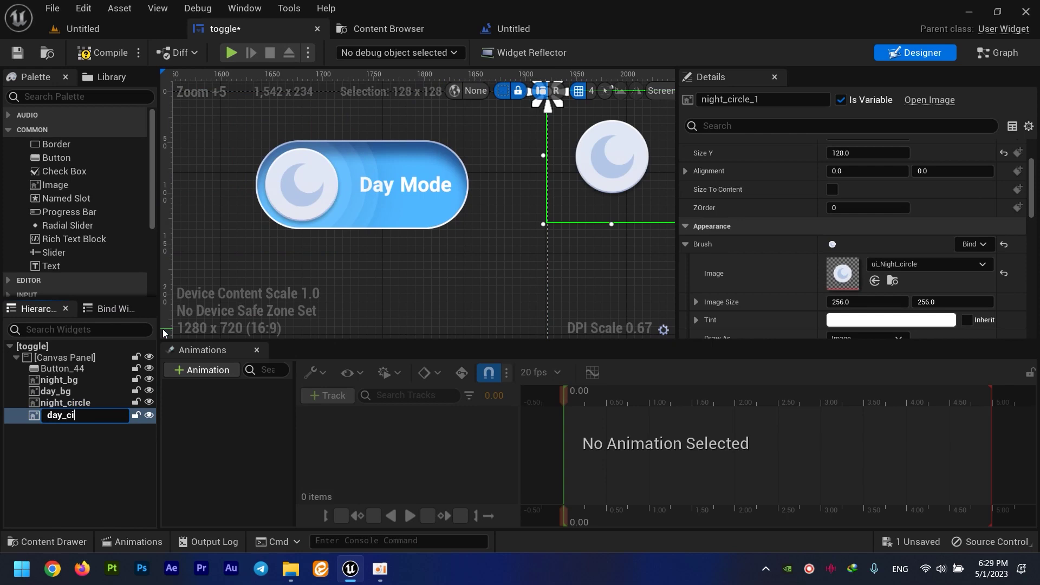
{"action": "key", "text": "Return"}
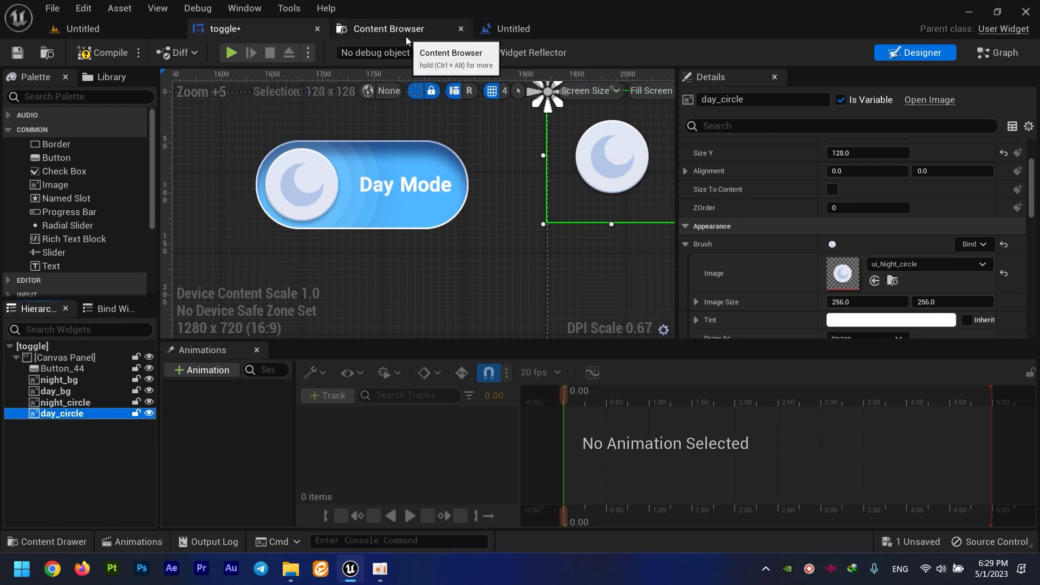
Set day_circle's image to ui_Day_circle, place the sun over the moon, and add an animation.
{"action": "left_click", "coordinate": [404, 30]}
{"action": "left_click", "coordinate": [224, 29]}
{"action": "left_click", "coordinate": [874, 281]}
{"action": "left_click_drag", "start_coordinate": [622, 160], "coordinate": [308, 188]}
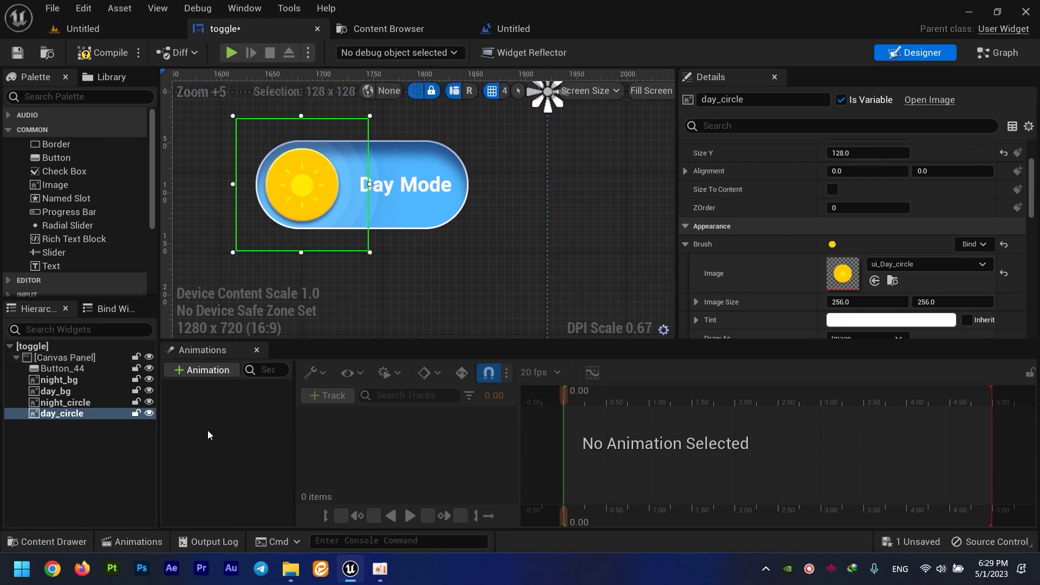
{"action": "left_click", "coordinate": [207, 373]}
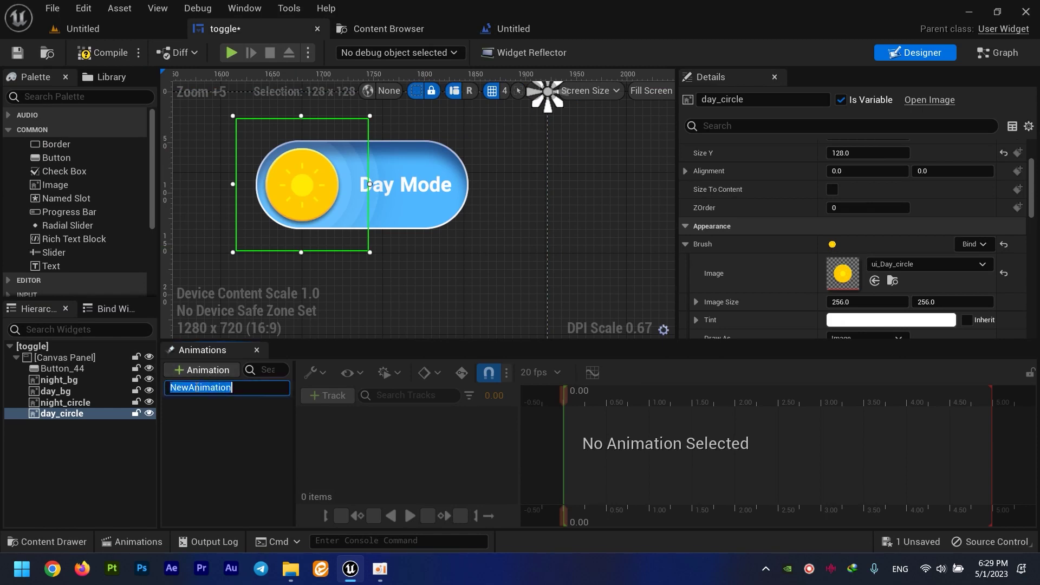
Name the new widget animation DayNightToggleAnim and open it for editing.
{"action": "type", "text": "DA"}
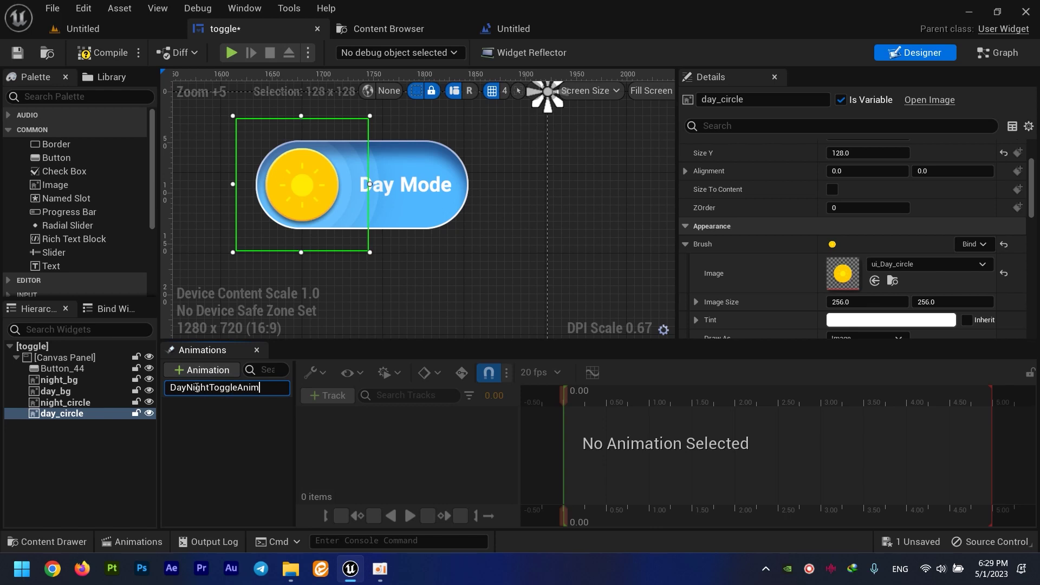
{"action": "left_click", "coordinate": [436, 288]}
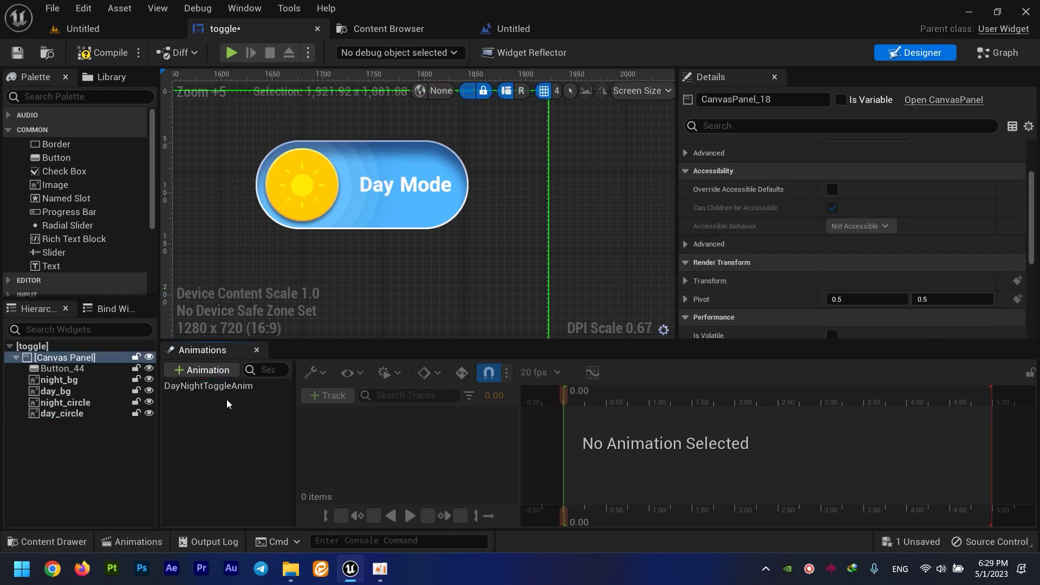
{"action": "left_click", "coordinate": [221, 391]}
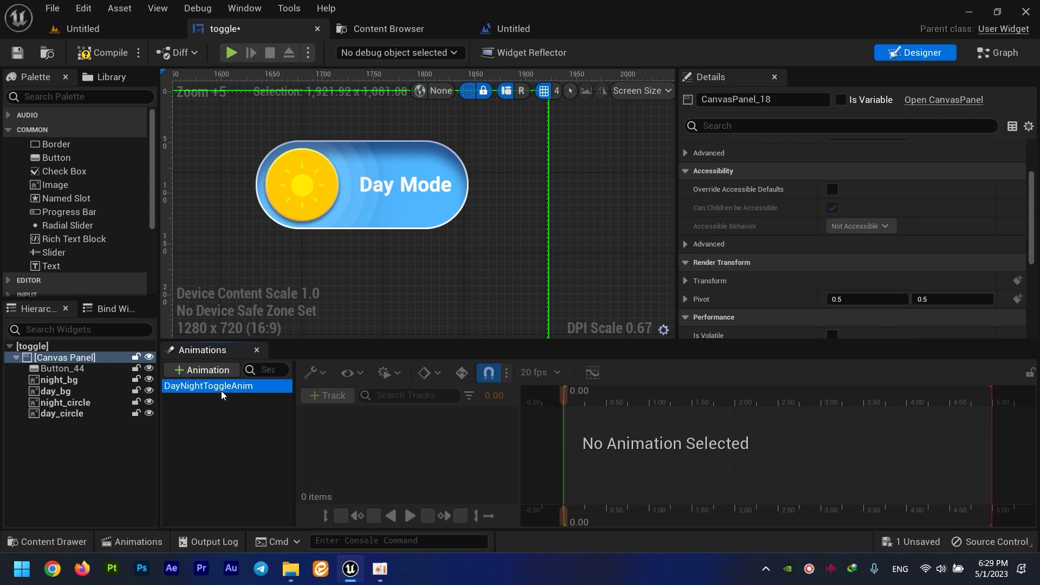
{"action": "left_click", "coordinate": [75, 404]}
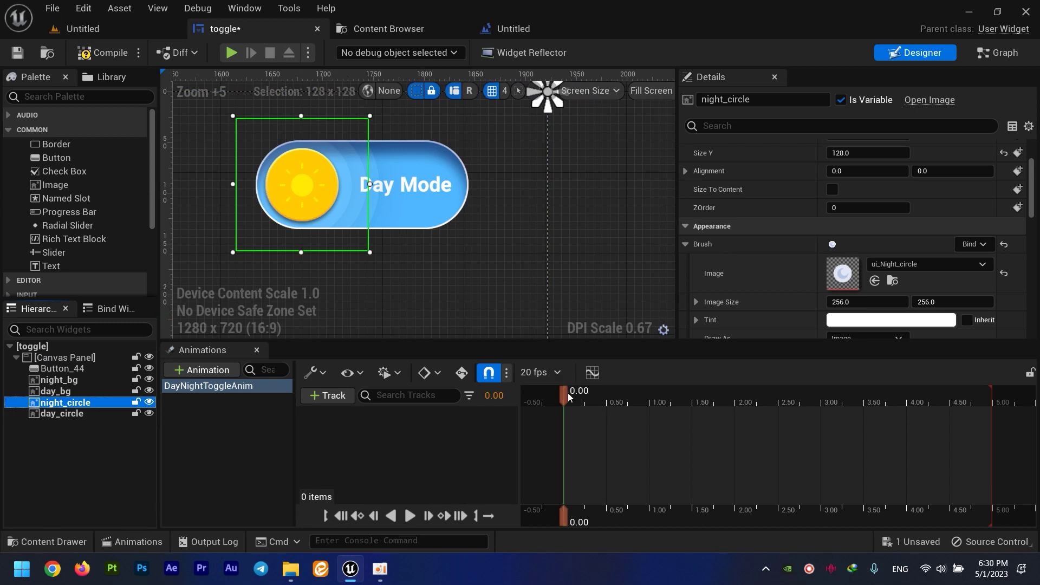
Key night_circle's Position X at -305.92 at 0.00 and -186.27 at 1.00.
{"action": "scroll", "coordinate": [827, 198], "scroll_direction": "up", "scroll_amount": 5}
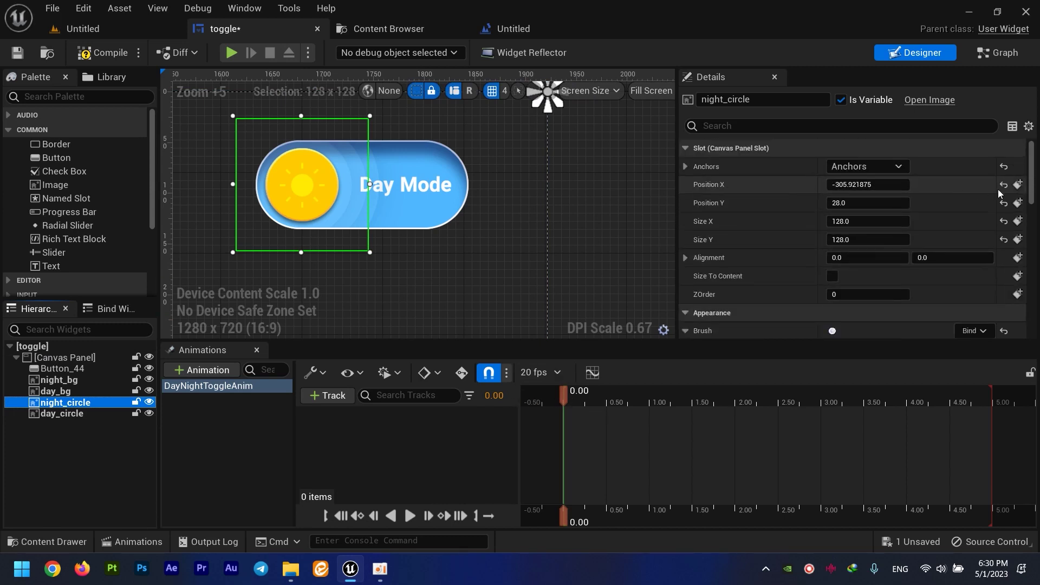
{"action": "left_click", "coordinate": [1018, 185]}
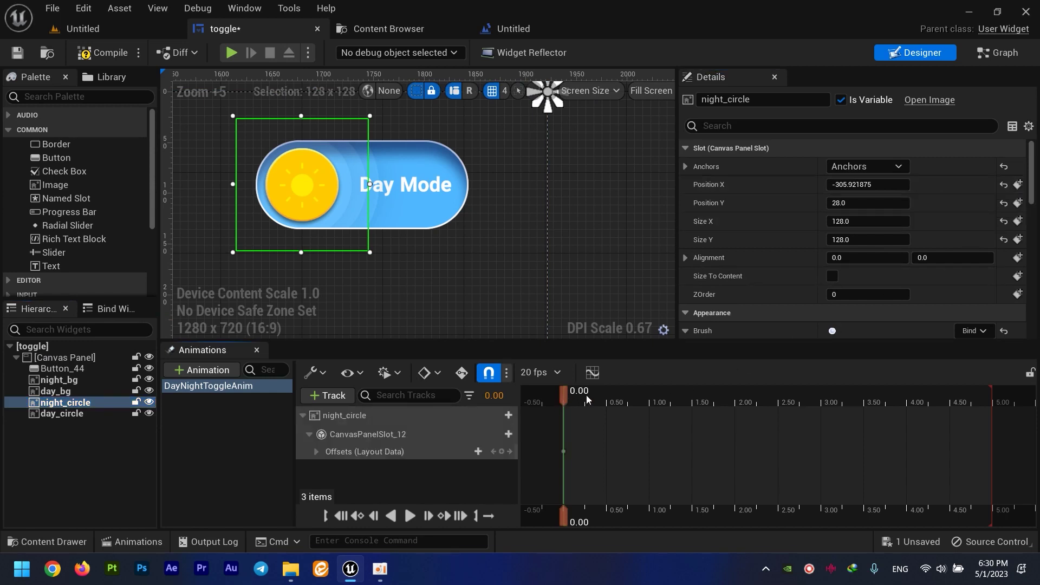
{"action": "left_click_drag", "start_coordinate": [564, 401], "coordinate": [649, 404]}
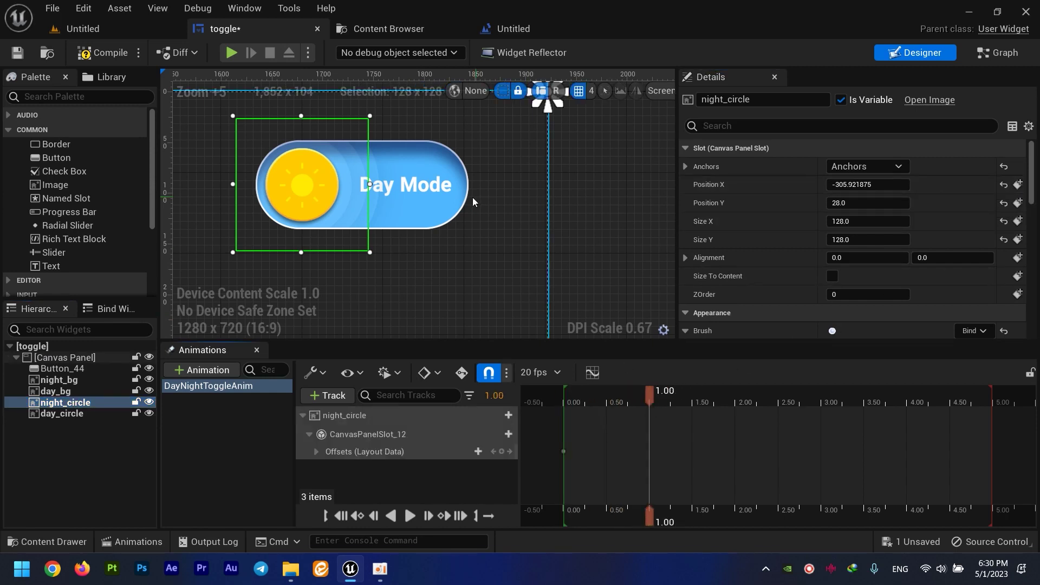
{"action": "left_click_drag", "start_coordinate": [311, 244], "coordinate": [367, 241]}
{"action": "key", "text": "ctrl+z"}
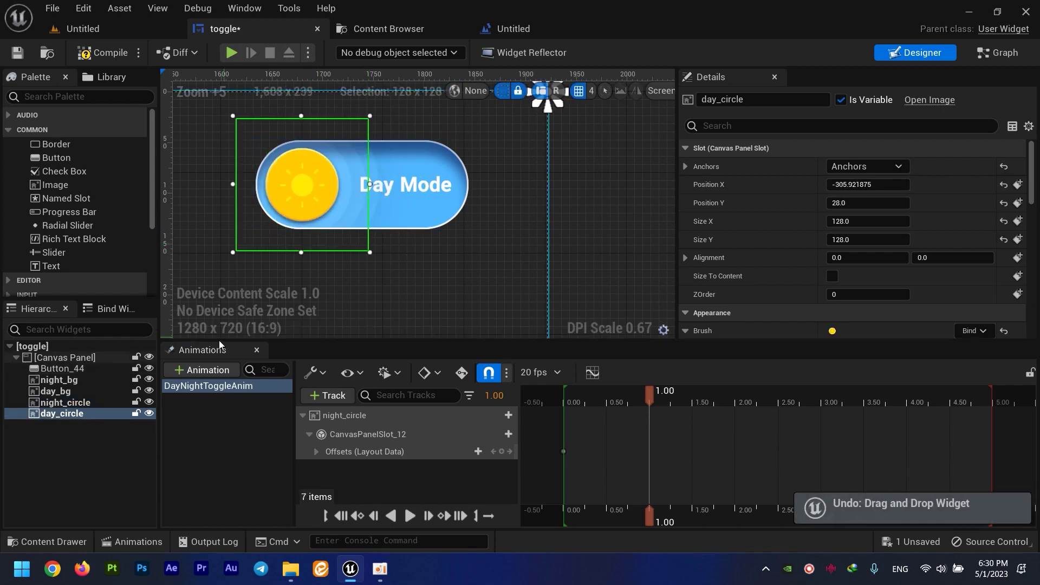
{"action": "left_click", "coordinate": [90, 404]}
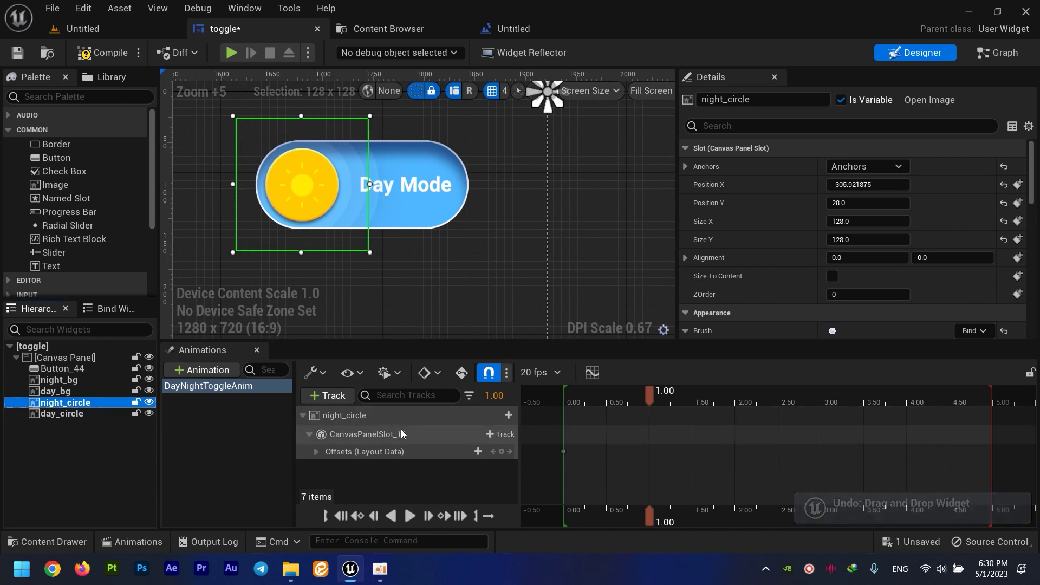
{"action": "left_click_drag", "start_coordinate": [858, 185], "coordinate": [897, 185]}
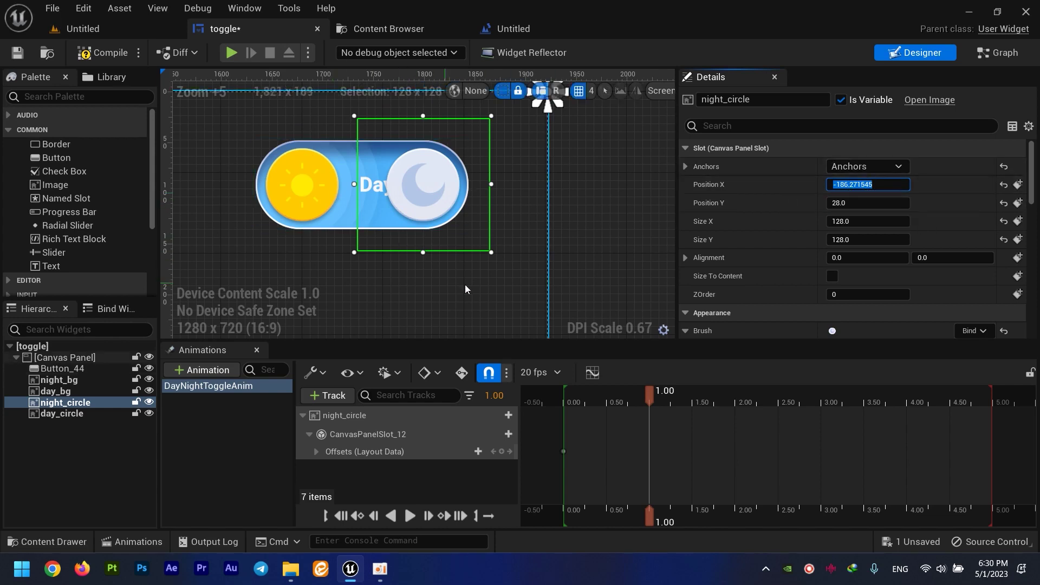
{"action": "left_click", "coordinate": [1018, 185]}
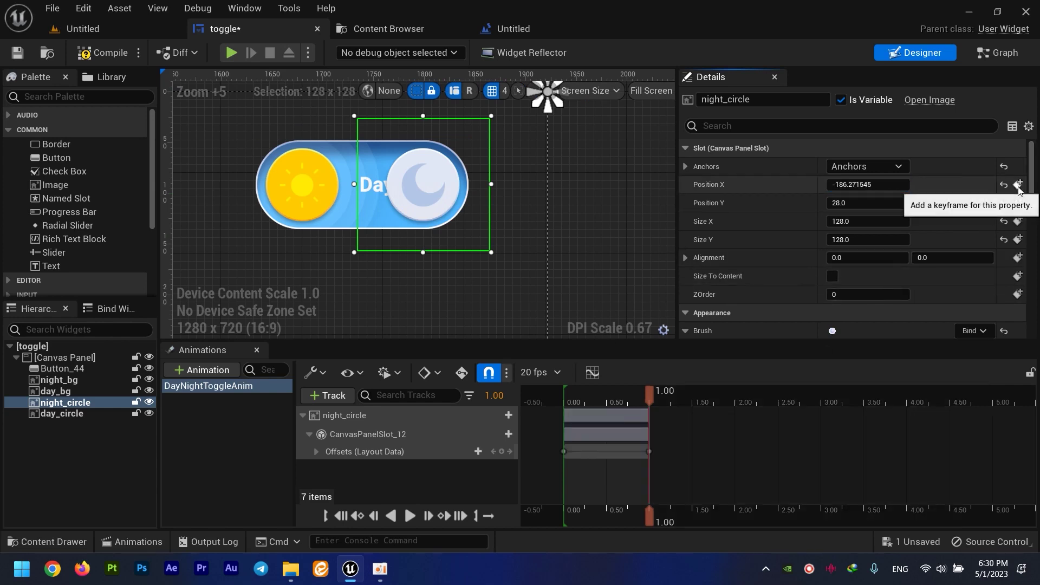
{"action": "left_click", "coordinate": [292, 188]}
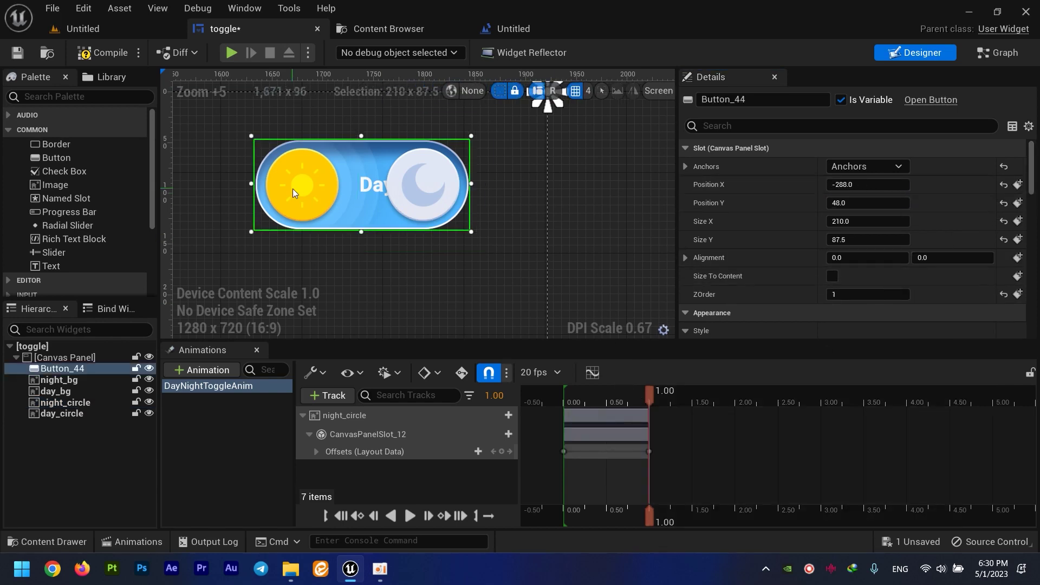
Key day_circle's Position X at 0.00 and at -186.271545 at the 1.00 mark.
{"action": "left_click", "coordinate": [78, 414]}
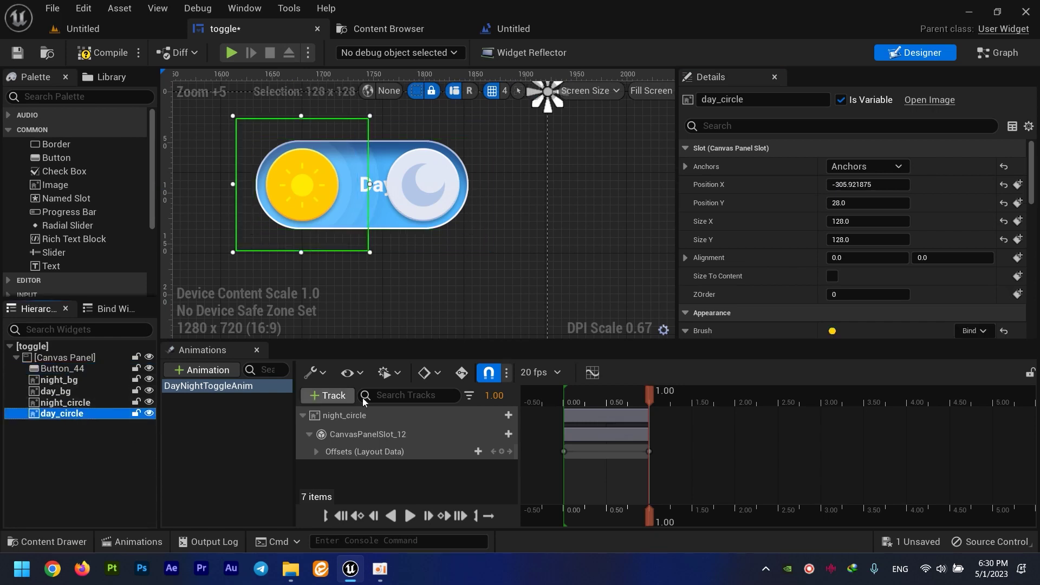
{"action": "left_click_drag", "start_coordinate": [651, 398], "coordinate": [564, 395]}
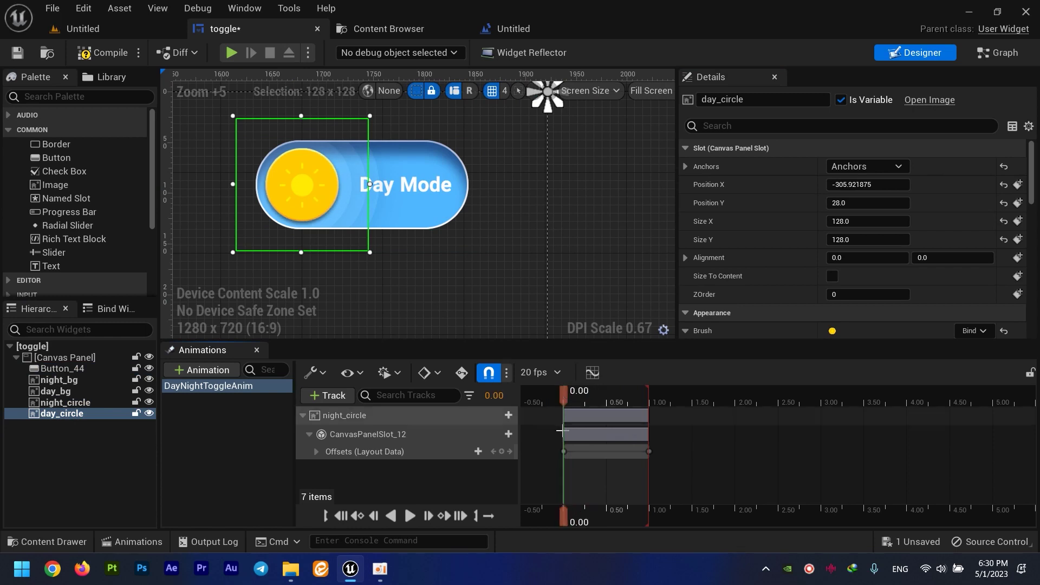
{"action": "left_click", "coordinate": [1018, 185]}
{"action": "left_click_drag", "start_coordinate": [568, 403], "coordinate": [649, 399]}
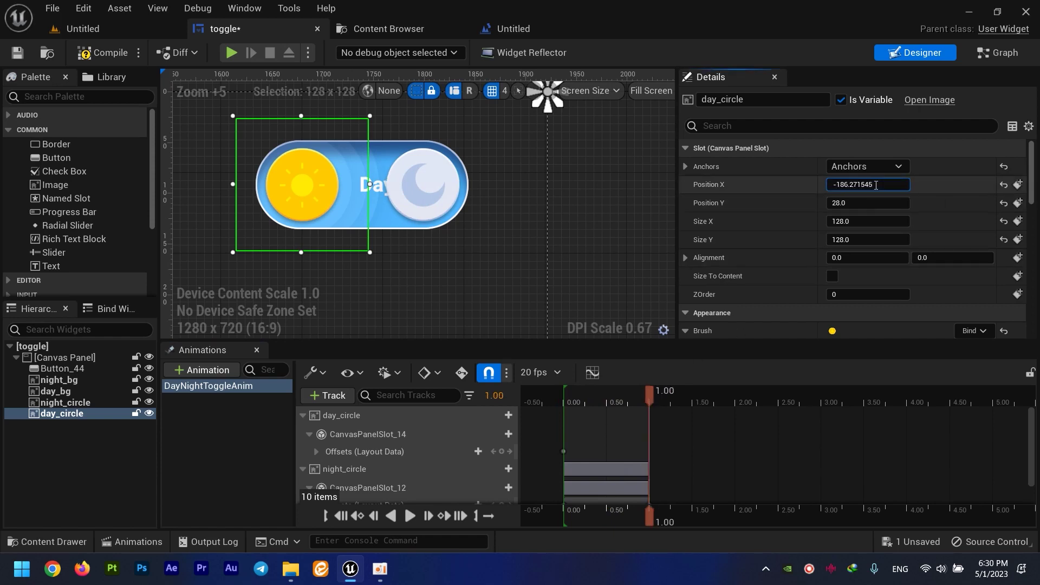
{"action": "key", "text": "Return"}
{"action": "left_click", "coordinate": [1019, 184]}
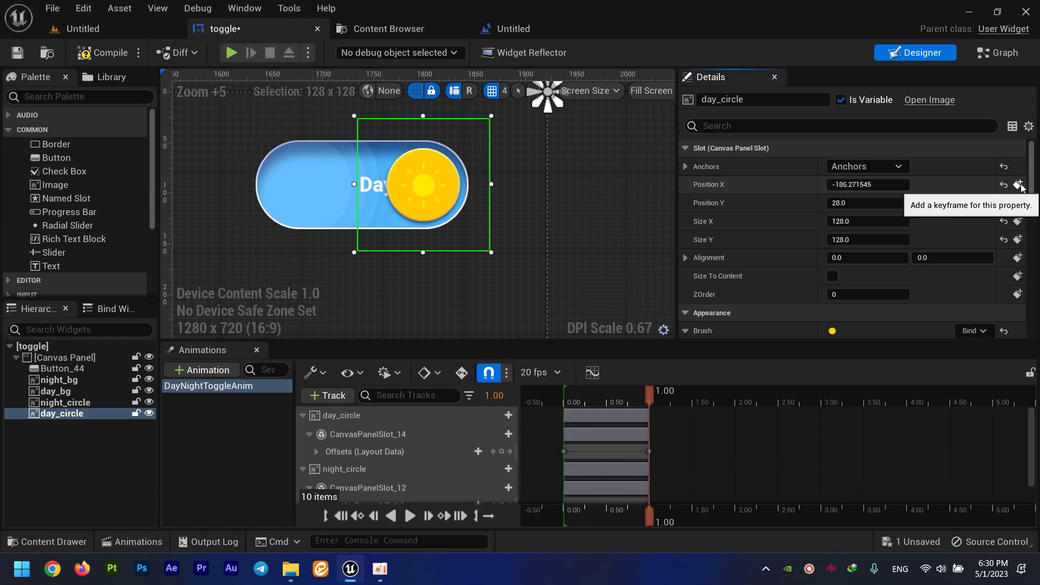
{"action": "left_click_drag", "start_coordinate": [646, 394], "coordinate": [565, 395]}
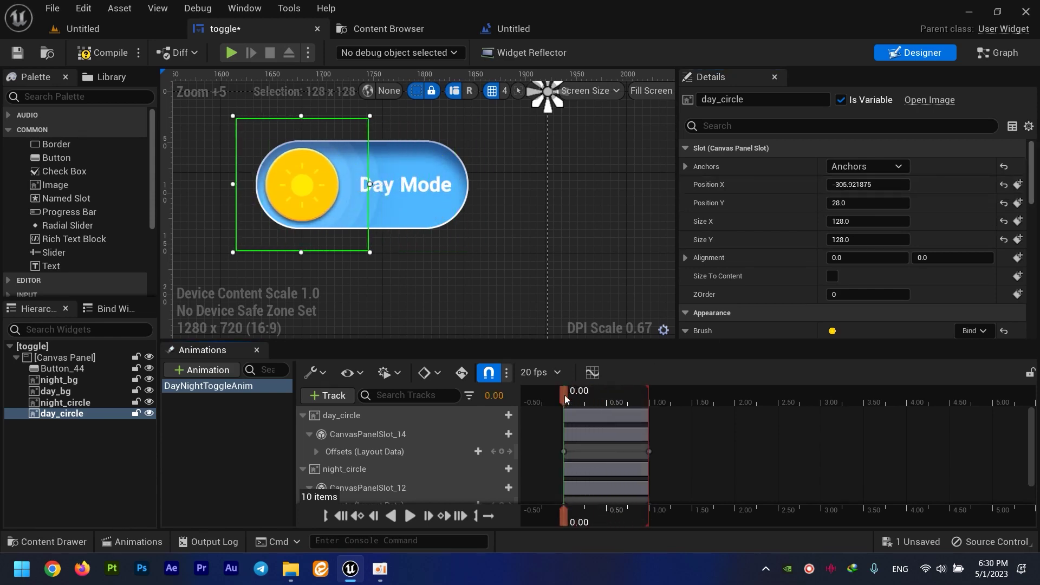
{"action": "left_click", "coordinate": [437, 215]}
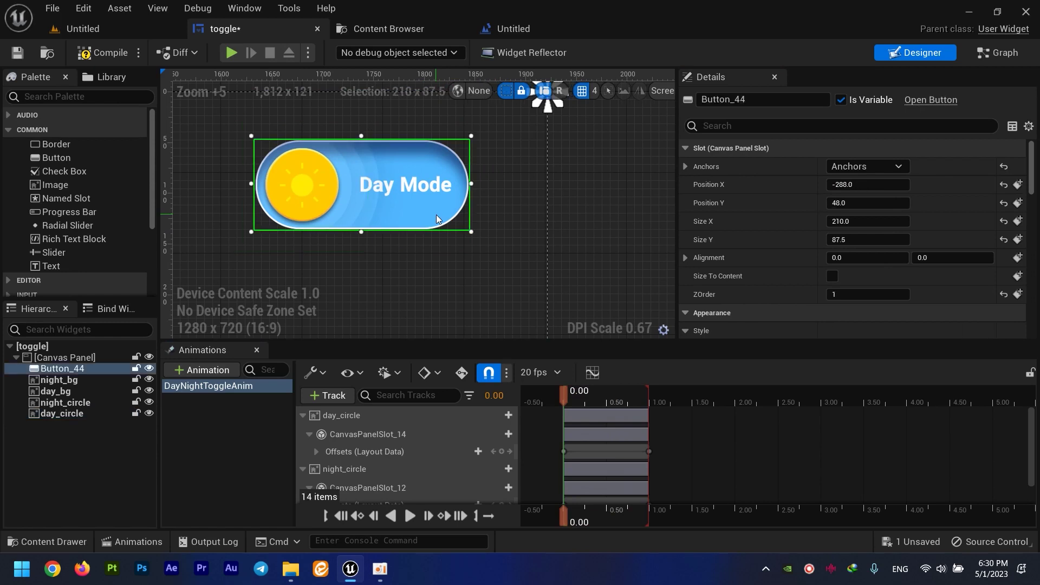
{"action": "left_click", "coordinate": [75, 392]}
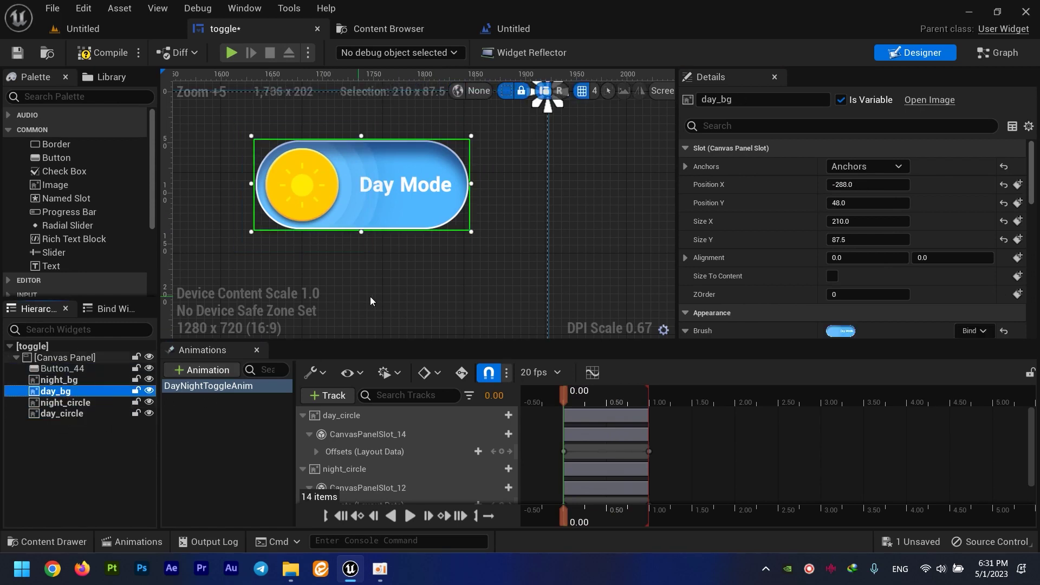
Key day_bg's Render Opacity at 1.0 at the start and 0.0 at 1.00.
{"action": "scroll", "coordinate": [880, 216], "scroll_direction": "down", "scroll_amount": 10}
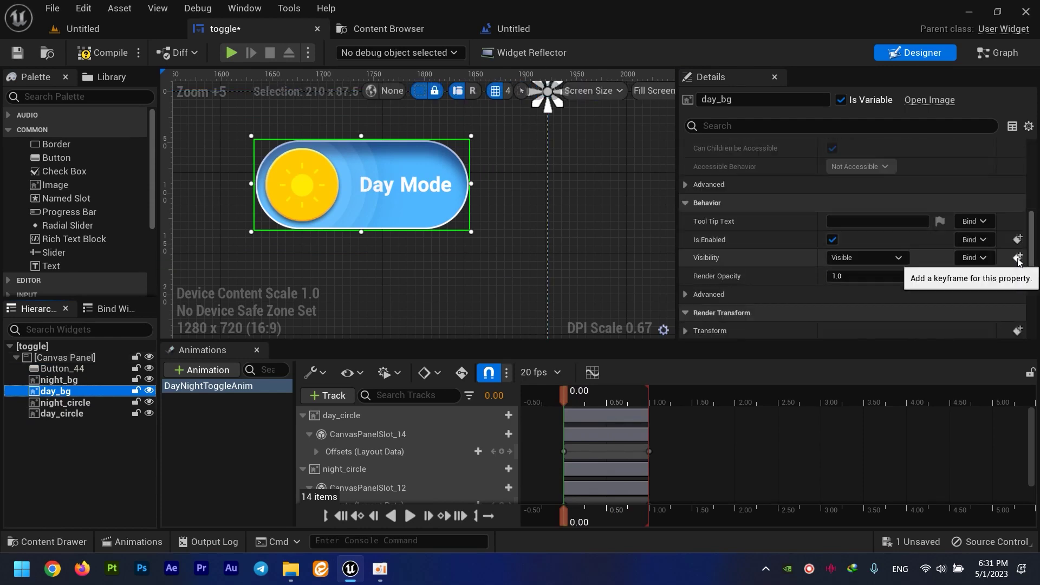
{"action": "left_click", "coordinate": [1018, 276]}
{"action": "left_click_drag", "start_coordinate": [562, 390], "coordinate": [648, 396]}
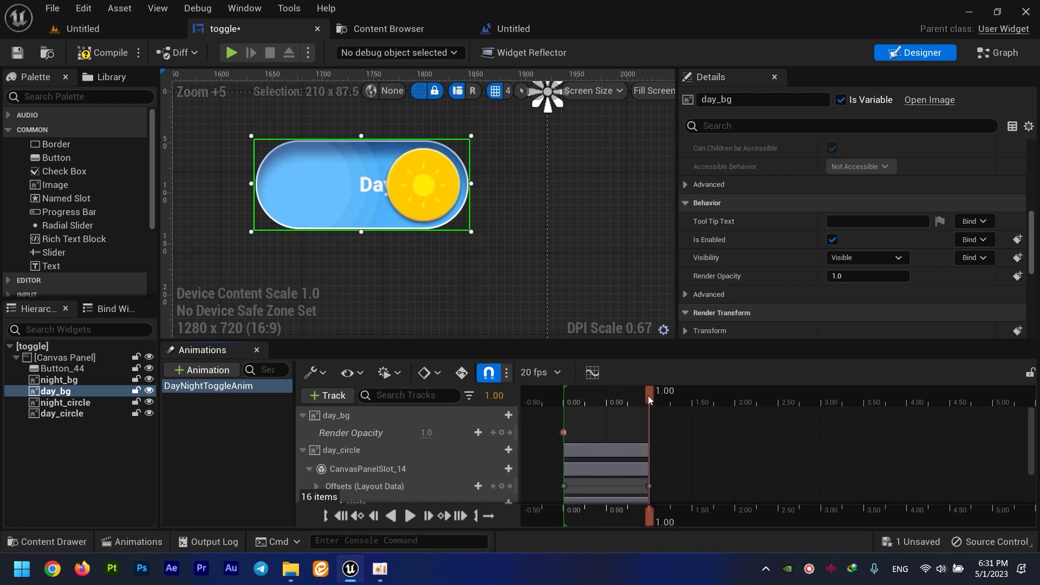
{"action": "left_click", "coordinate": [860, 276]}
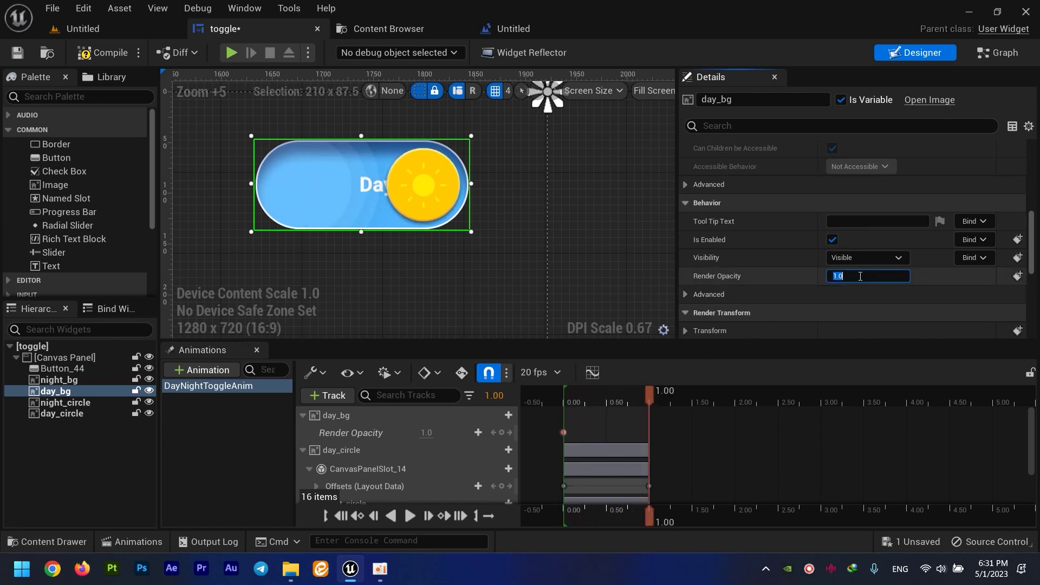
{"action": "type", "text": "0"}
{"action": "key", "text": "Return"}
{"action": "left_click", "coordinate": [1018, 276]}
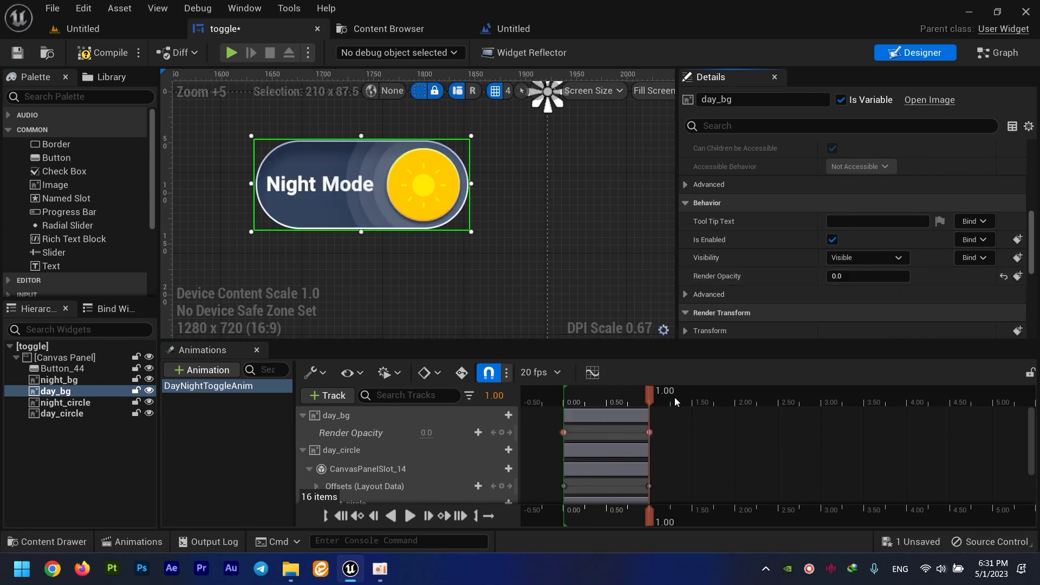
{"action": "left_click_drag", "start_coordinate": [639, 395], "coordinate": [564, 400]}
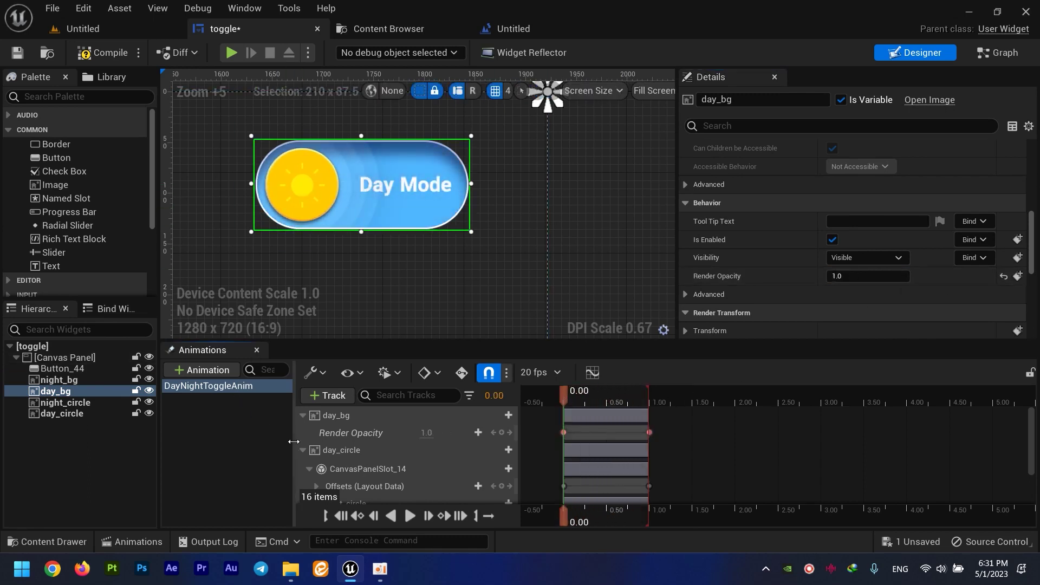
{"action": "left_click", "coordinate": [74, 414]}
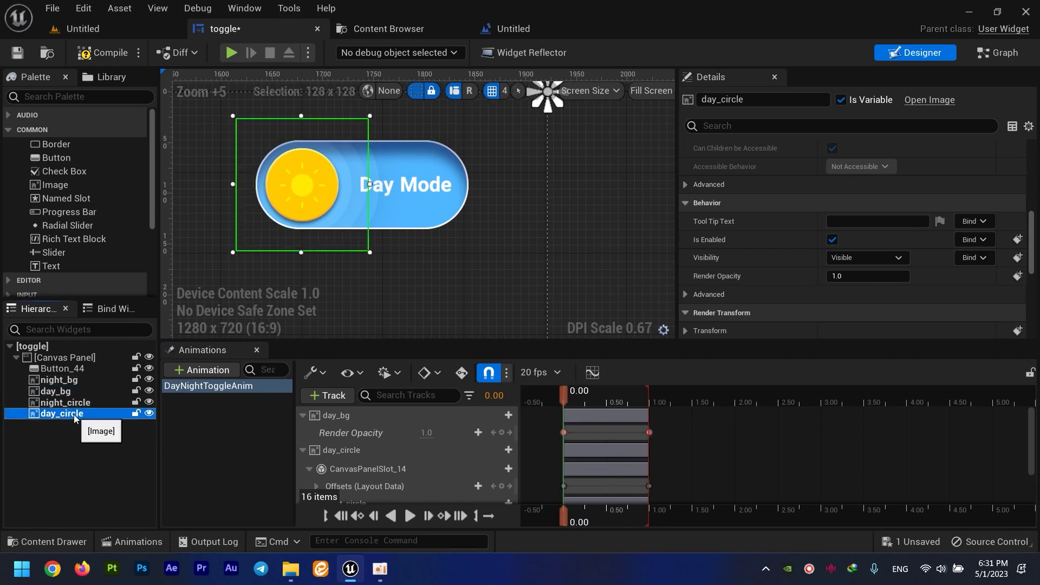
Key day_circle's Render Opacity at 1.0 at 0.00 and 0.0 at 1.00.
{"action": "left_click", "coordinate": [1018, 276]}
{"action": "left_click_drag", "start_coordinate": [564, 401], "coordinate": [649, 402]}
{"action": "left_click", "coordinate": [863, 280]}
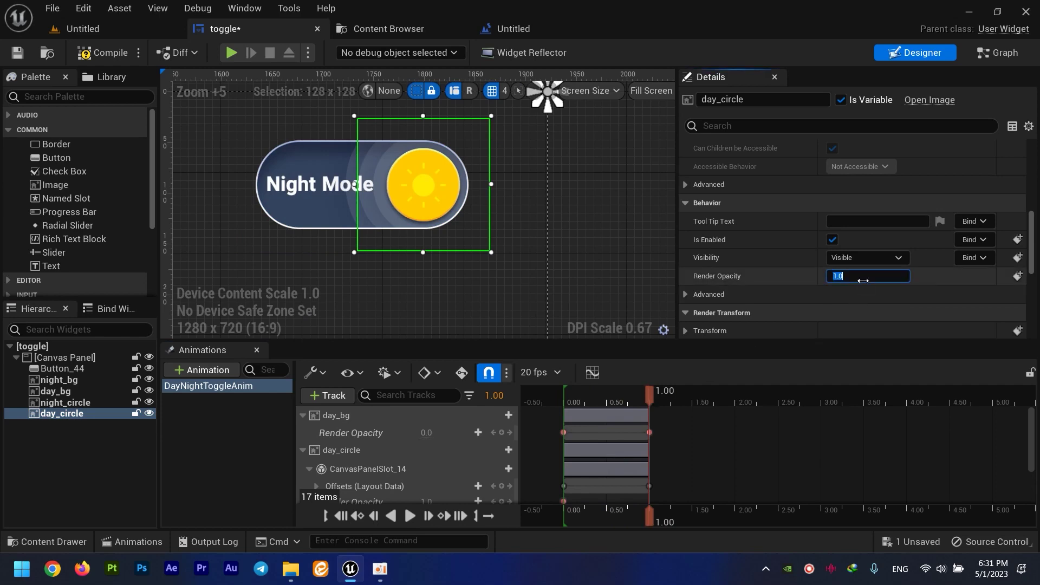
{"action": "type", "text": "0"}
{"action": "key", "text": "Return"}
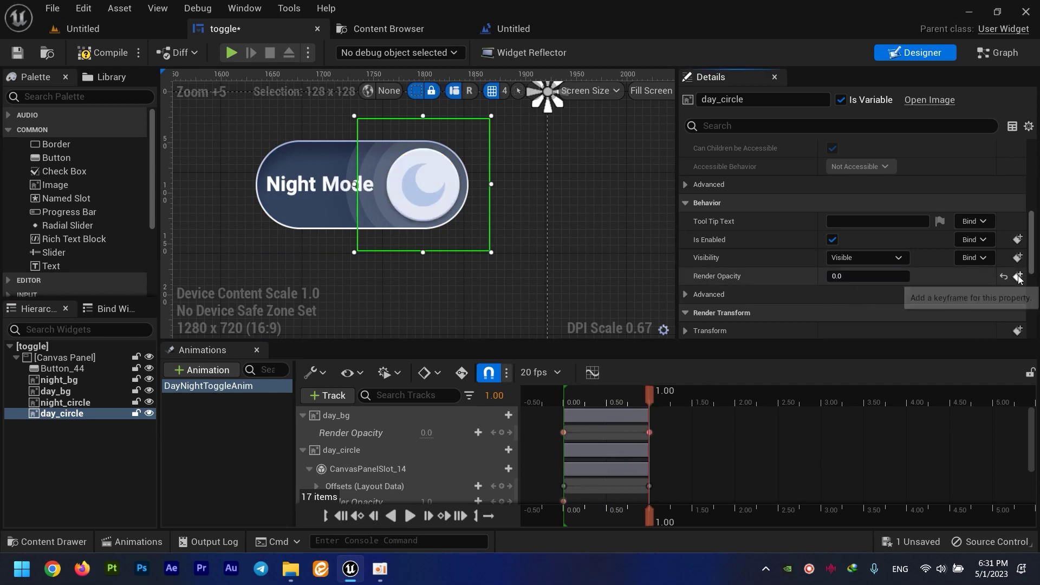
{"action": "left_click_drag", "start_coordinate": [651, 389], "coordinate": [558, 398]}
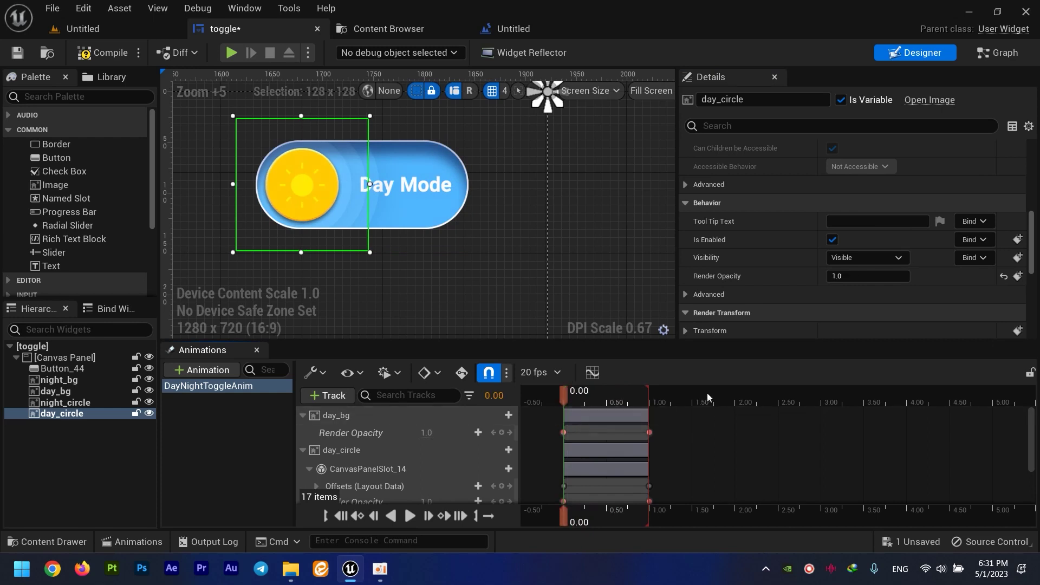
Compile and save the toggle widget.
{"action": "left_click", "coordinate": [107, 53]}
{"action": "left_click", "coordinate": [21, 56]}
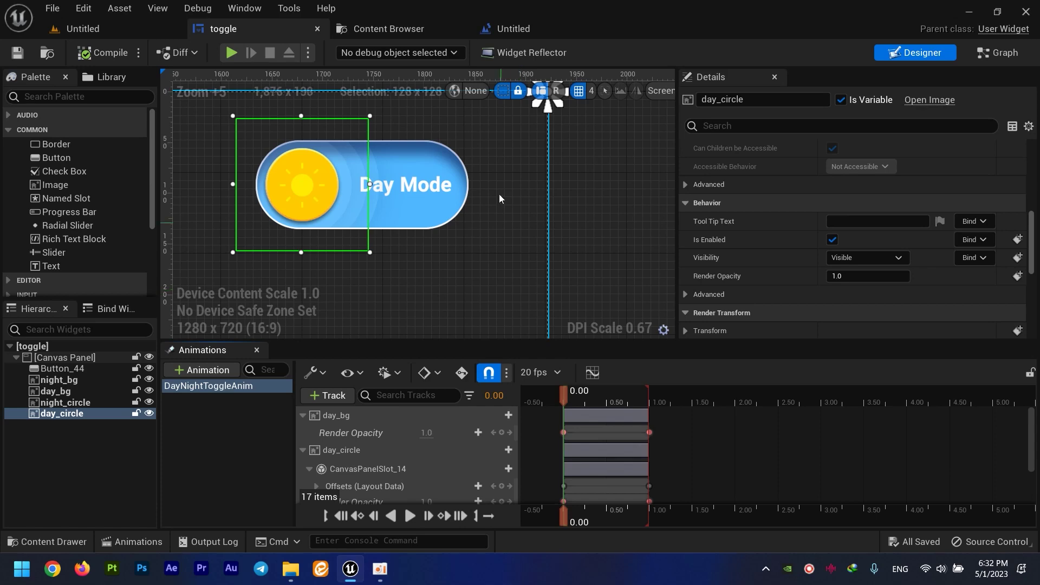
{"action": "left_click", "coordinate": [514, 28]}
{"action": "left_click", "coordinate": [260, 29]}
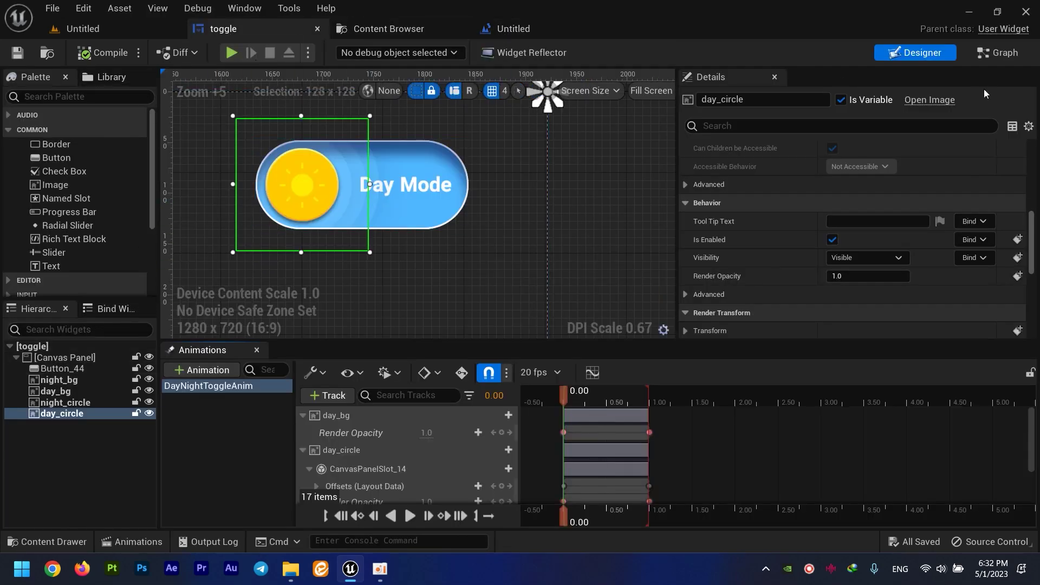
Replace the three default event graph nodes with an Event Construct node.
{"action": "left_click", "coordinate": [1005, 52]}
{"action": "scroll", "coordinate": [469, 293], "scroll_direction": "down", "scroll_amount": 2}
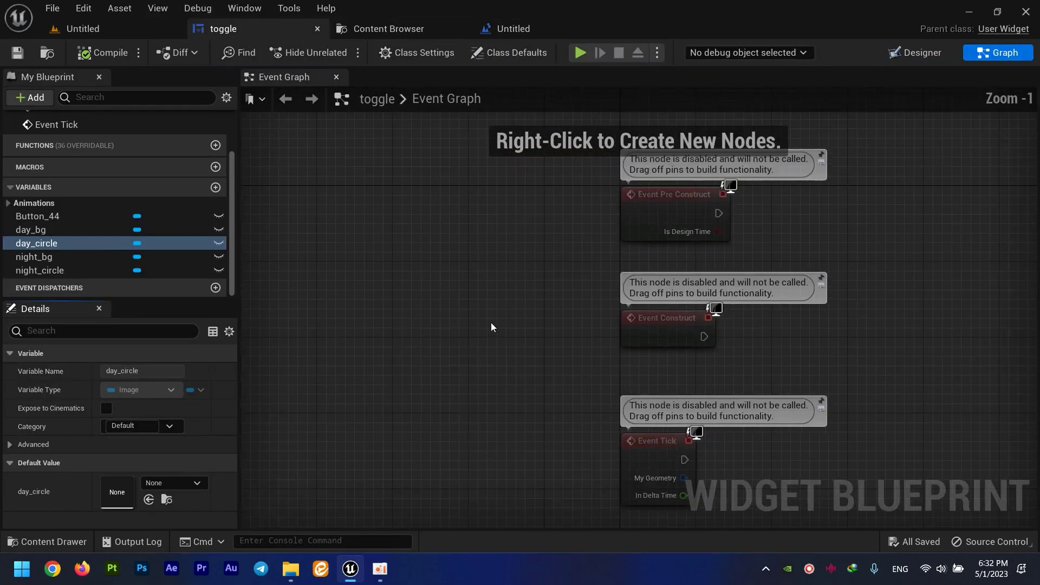
{"action": "left_click_drag", "start_coordinate": [486, 447], "coordinate": [713, 196]}
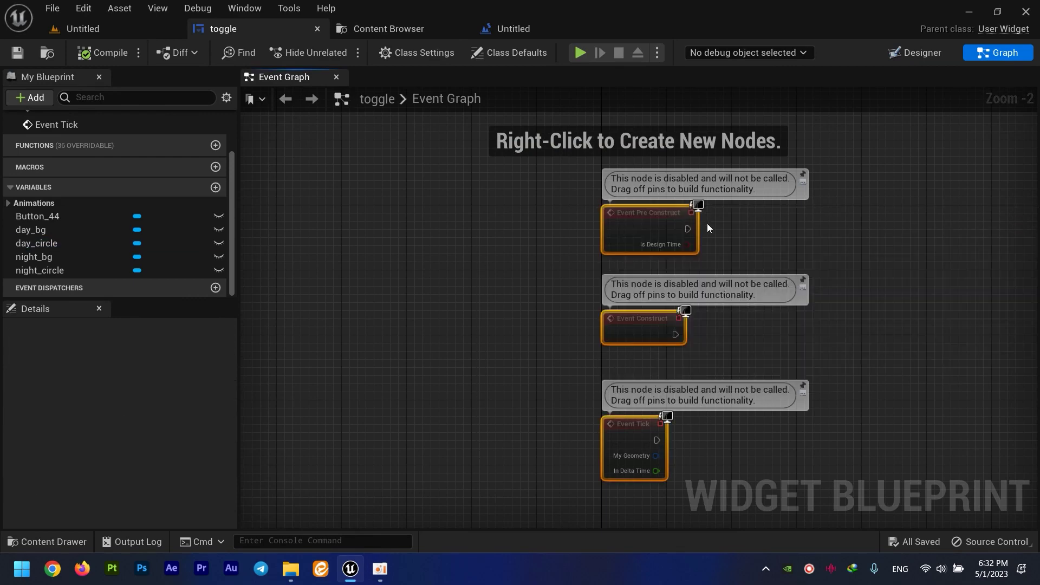
{"action": "key", "text": "Delete"}
{"action": "right_click", "coordinate": [390, 265]}
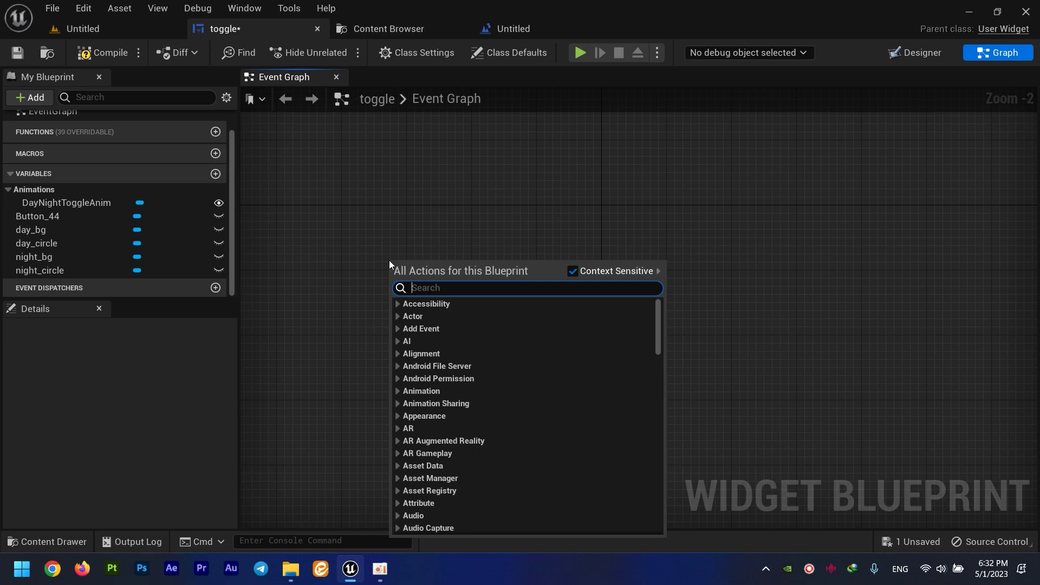
{"action": "type", "text": "event"}
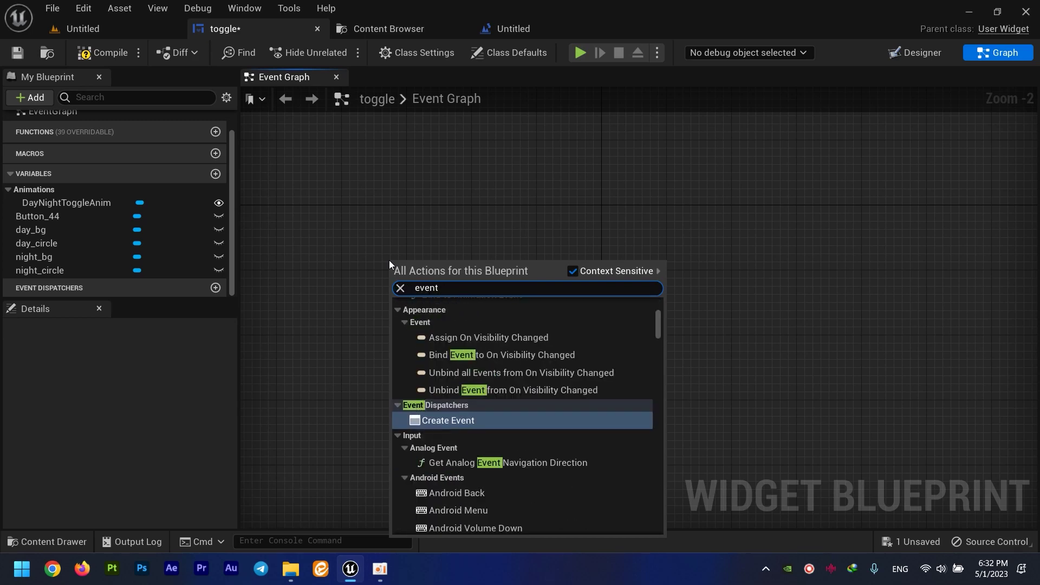
{"action": "type", "text": " c"}
{"action": "key", "text": "Return"}
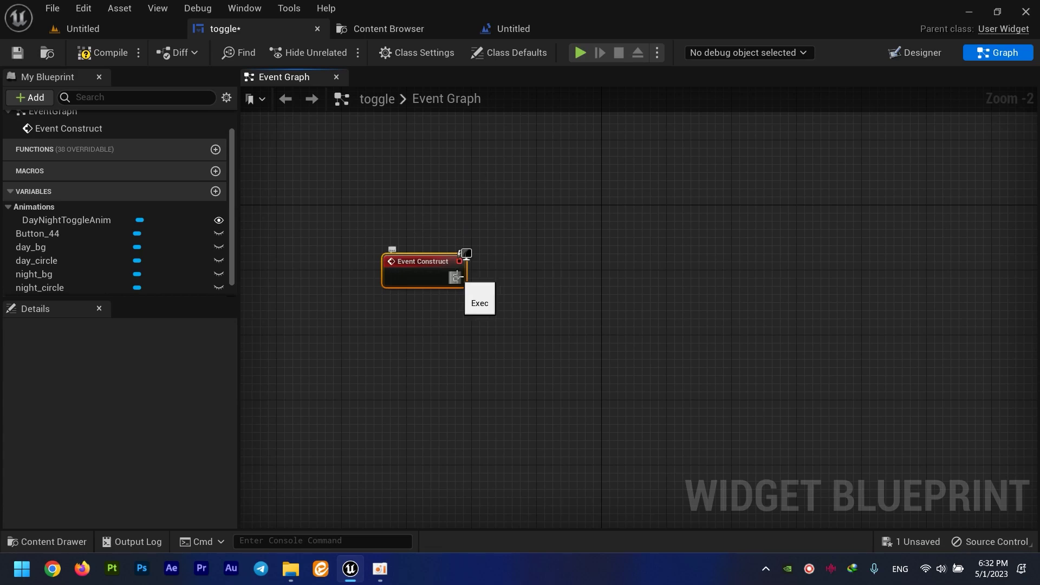
Wire Event Construct into a Play Animation node fed by the DayNightToggleAnim getter.
{"action": "left_click_drag", "start_coordinate": [460, 277], "coordinate": [554, 336]}
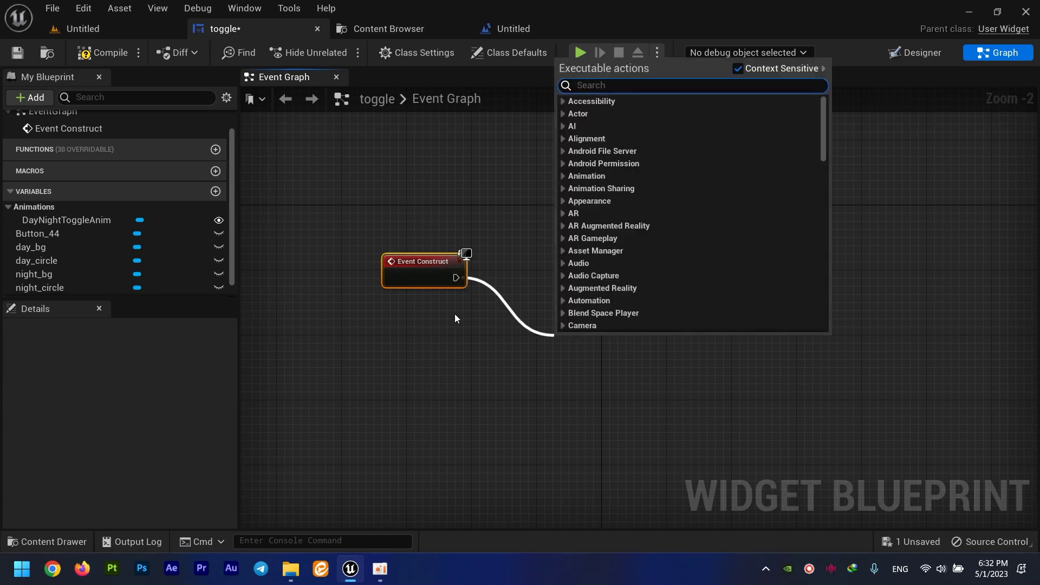
{"action": "type", "text": "play"}
{"action": "key", "text": "Return"}
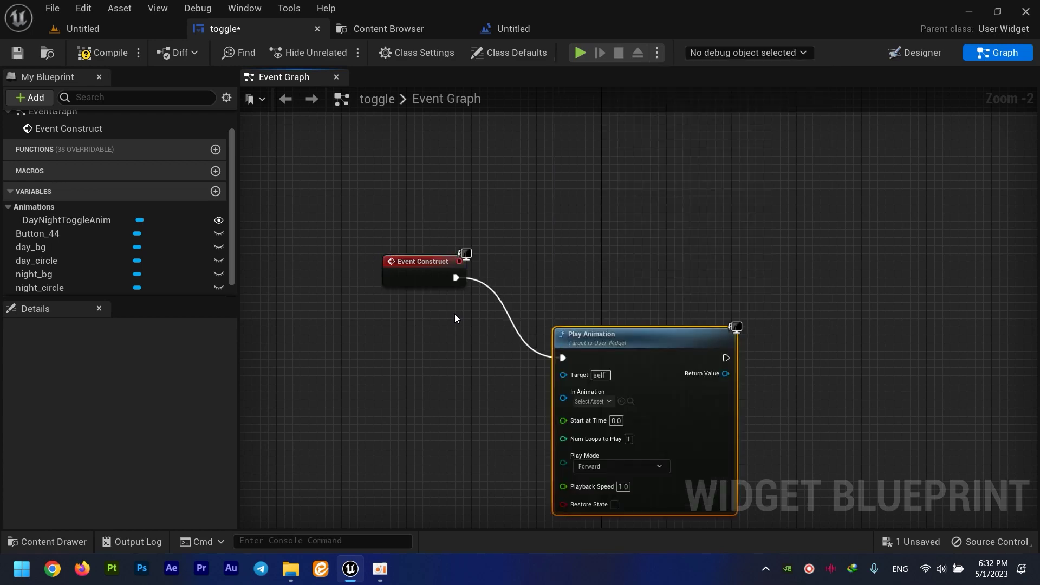
{"action": "left_click_drag", "start_coordinate": [593, 335], "coordinate": [610, 221]}
{"action": "left_click", "coordinate": [85, 222]}
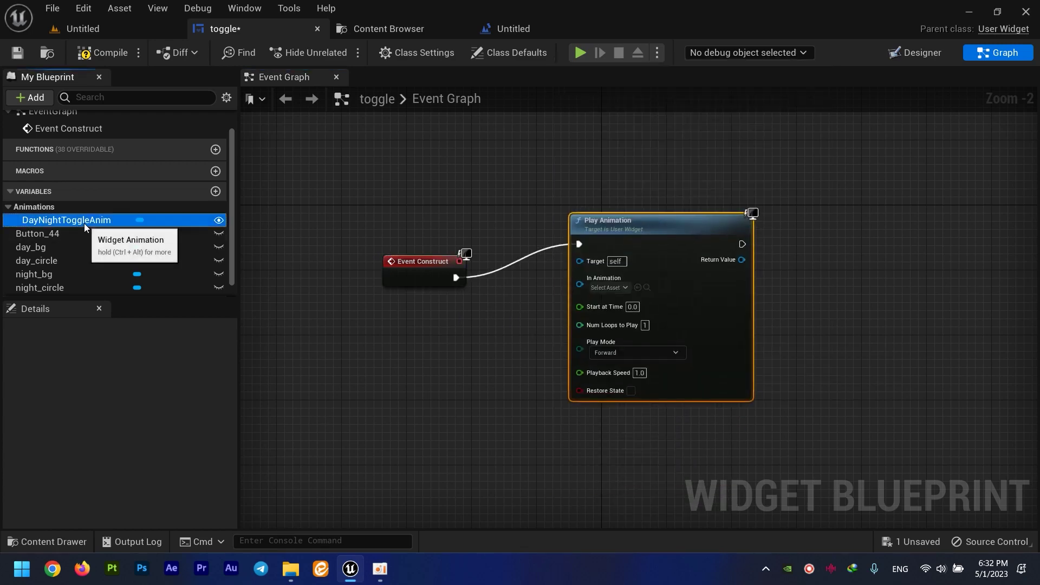
{"action": "left_click_drag", "start_coordinate": [84, 223], "coordinate": [334, 375]}
{"action": "left_click", "coordinate": [421, 407]}
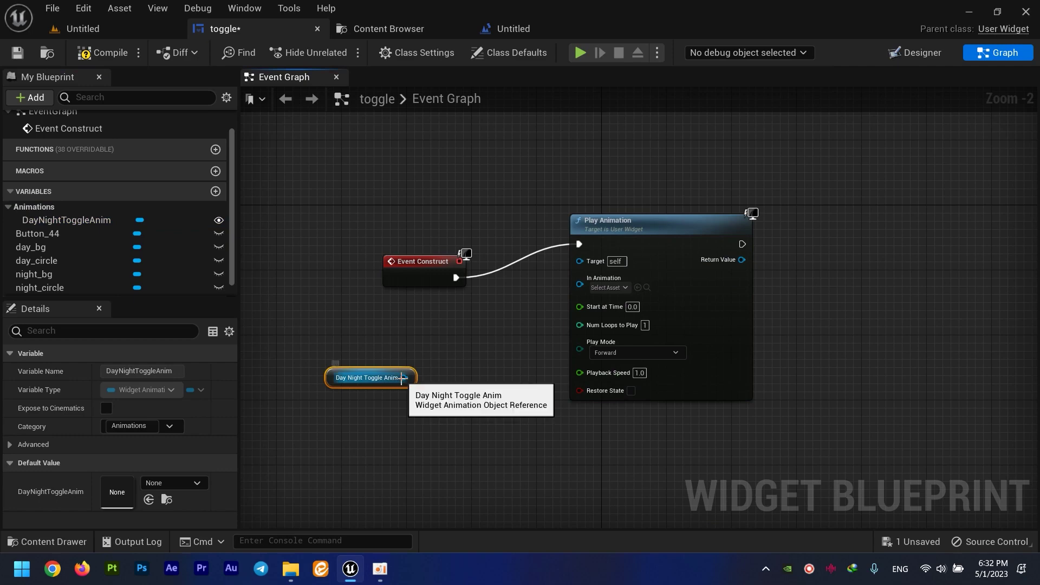
{"action": "left_click_drag", "start_coordinate": [402, 378], "coordinate": [588, 287]}
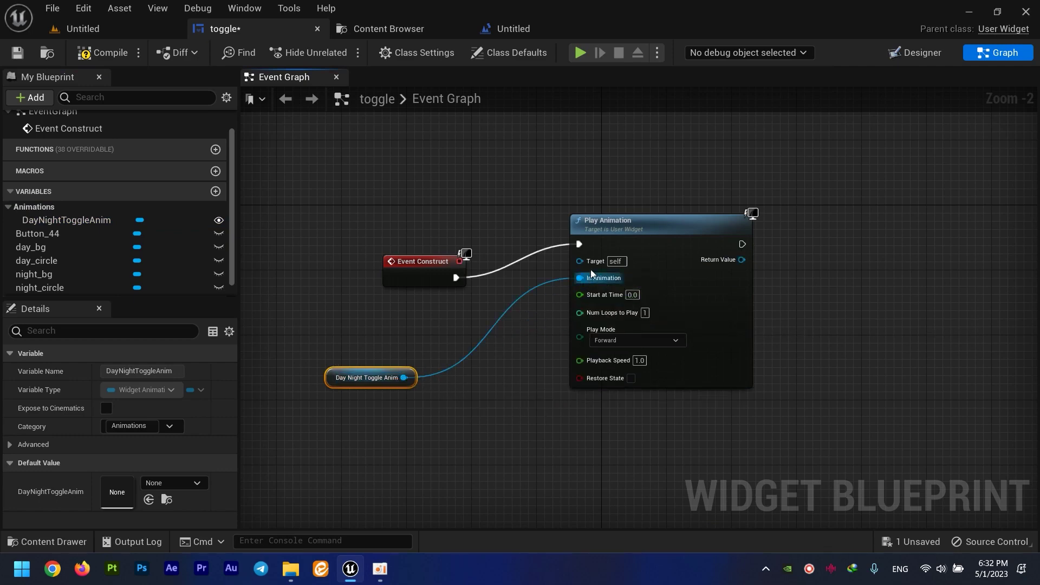
Set Play Animation's Play Mode to Reverse and tidy the node layout.
{"action": "left_click", "coordinate": [639, 343]}
{"action": "left_click", "coordinate": [640, 352]}
{"action": "left_click", "coordinate": [639, 342]}
{"action": "left_click", "coordinate": [636, 360]}
{"action": "left_click_drag", "start_coordinate": [644, 218], "coordinate": [636, 267]}
{"action": "left_click_drag", "start_coordinate": [355, 379], "coordinate": [415, 353]}
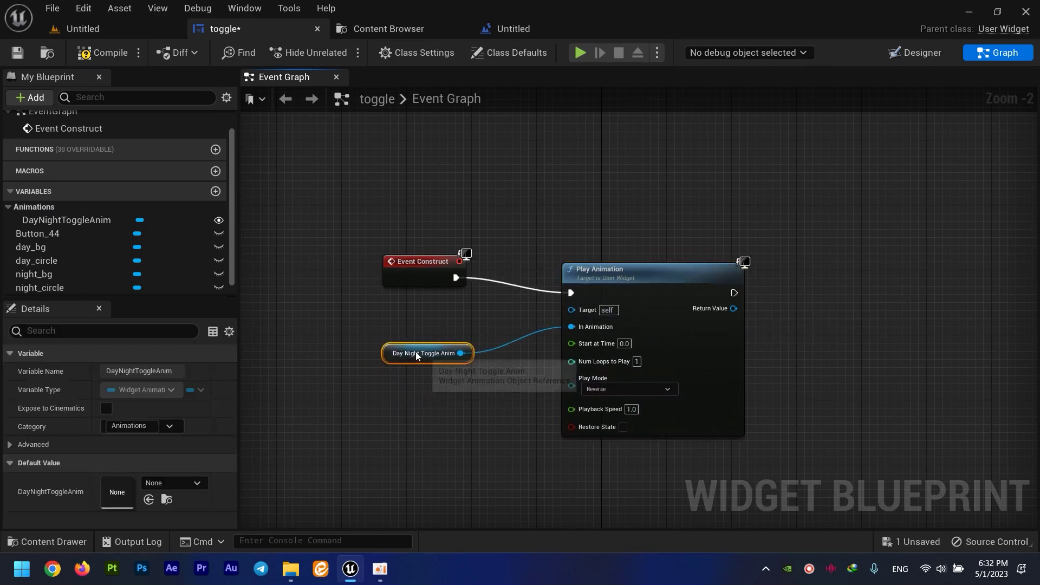
Preview the widget, then disconnect Event Construct and the animation from Play Animation and compile.
{"action": "key", "text": "alt+p"}
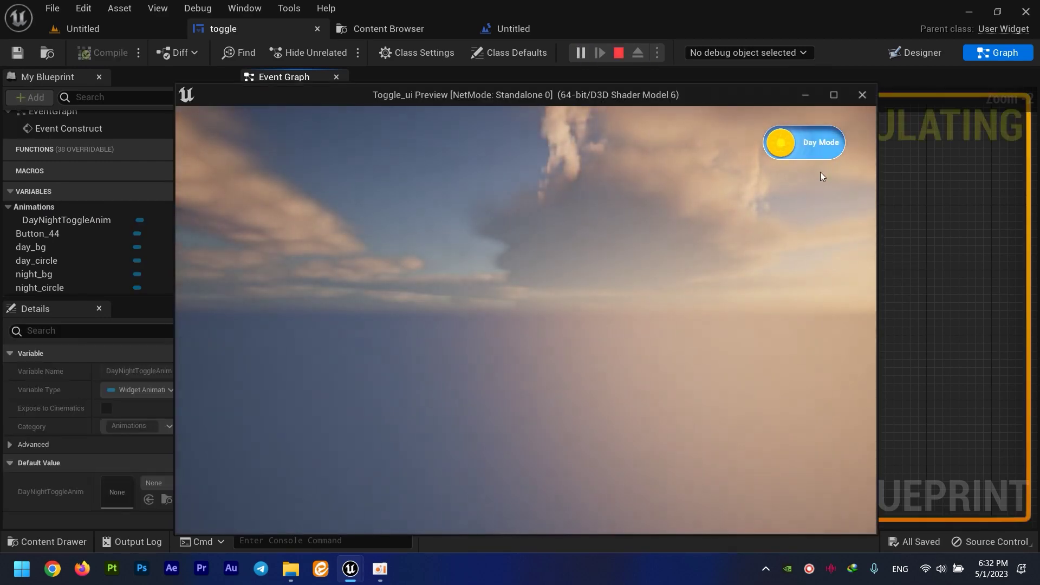
{"action": "left_click", "coordinate": [863, 95]}
{"action": "right_click_drag", "start_coordinate": [796, 251], "coordinate": [743, 176]}
{"action": "left_click_drag", "start_coordinate": [641, 171], "coordinate": [692, 287]}
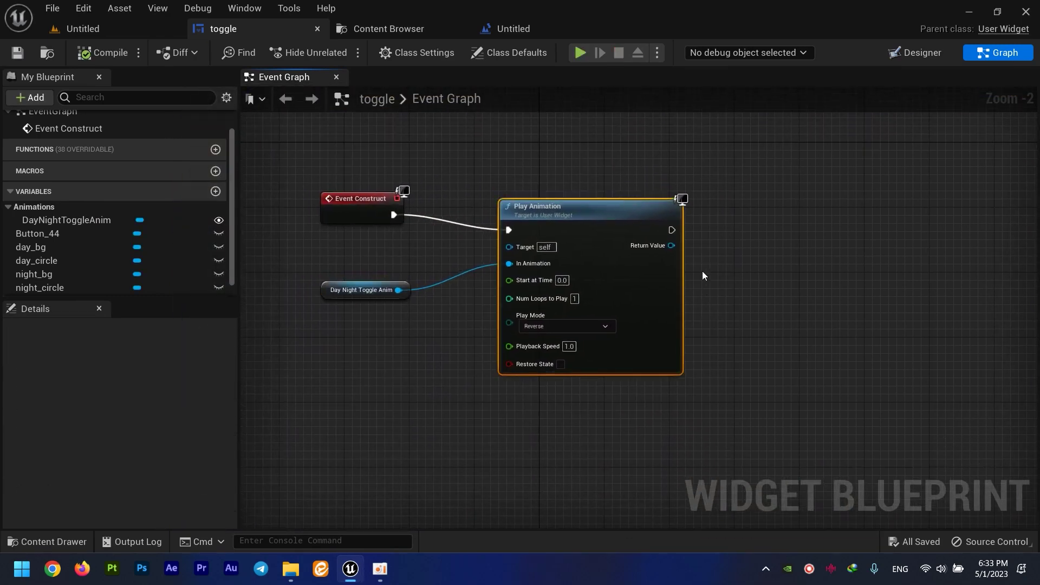
{"action": "left_click", "coordinate": [398, 290], "text": "alt"}
{"action": "left_click", "coordinate": [393, 215], "text": "alt"}
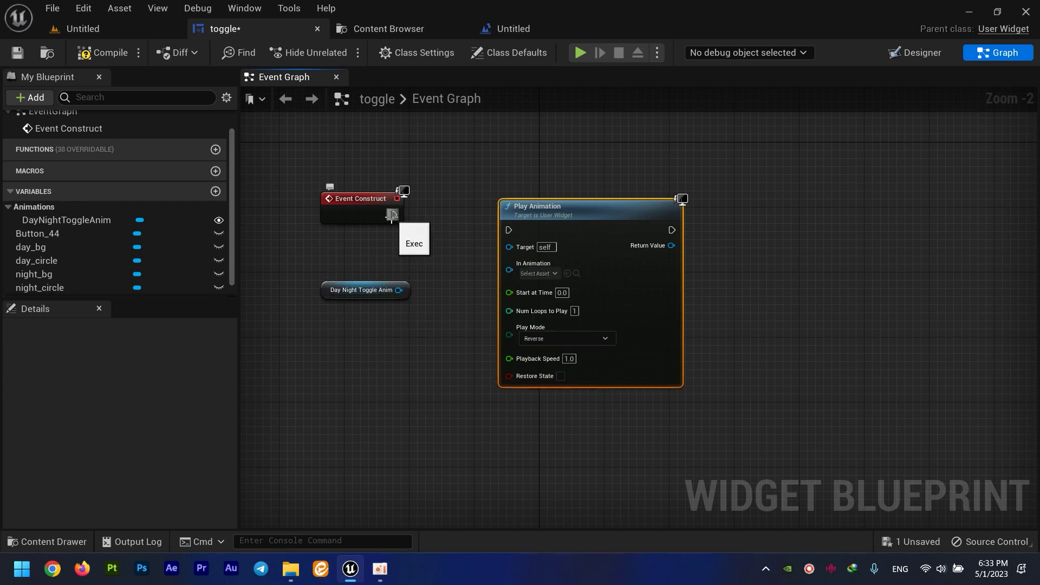
{"action": "left_click", "coordinate": [103, 52]}
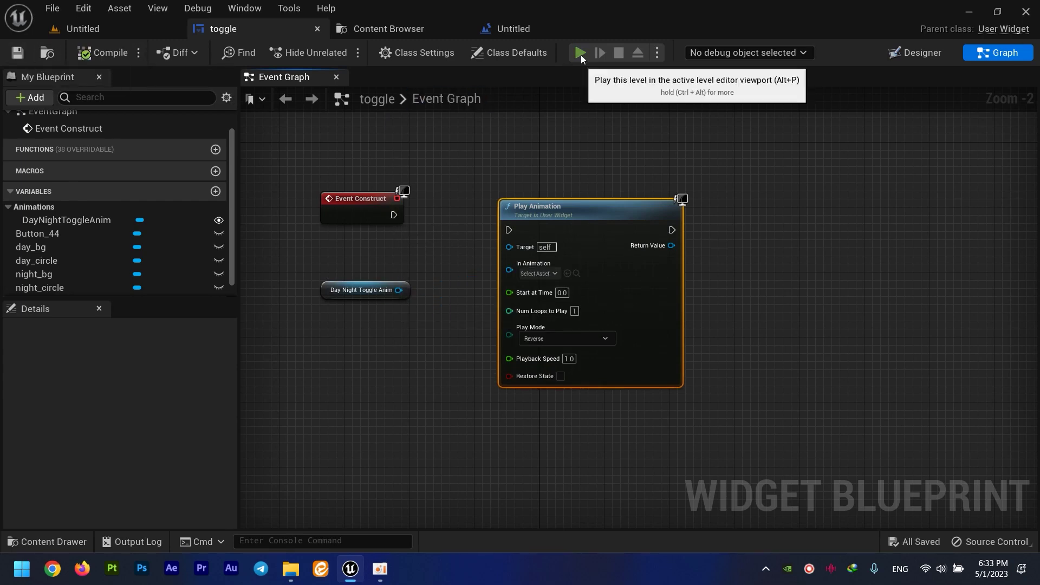
Preview again, then rewire Event Construct and DayNightToggleAnim into Play Animation and recompile.
{"action": "left_click", "coordinate": [580, 52]}
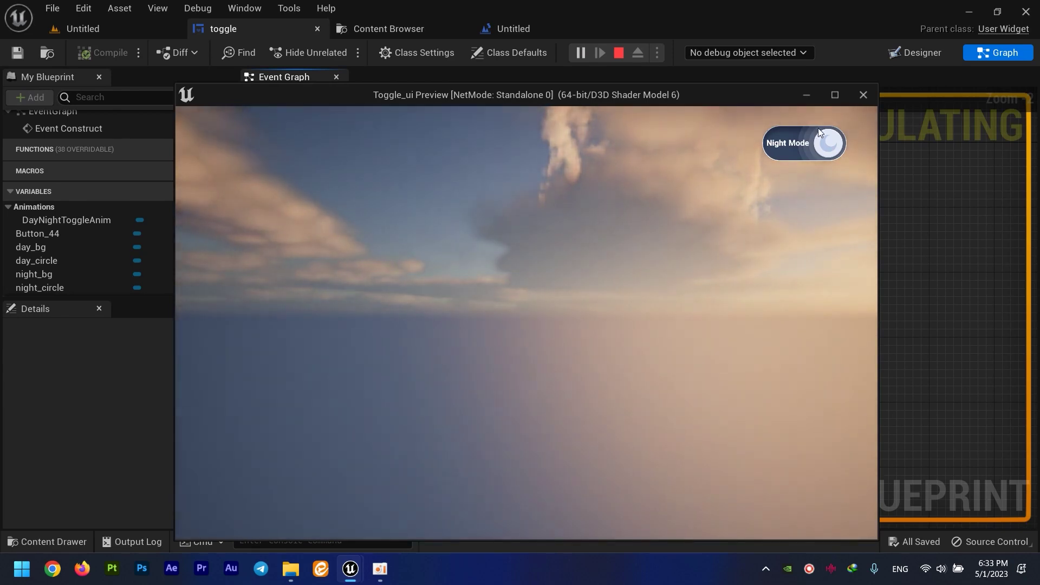
{"action": "left_click", "coordinate": [864, 96]}
{"action": "left_click_drag", "start_coordinate": [394, 215], "coordinate": [508, 230]}
{"action": "left_click_drag", "start_coordinate": [401, 292], "coordinate": [509, 270]}
{"action": "left_click", "coordinate": [107, 53]}
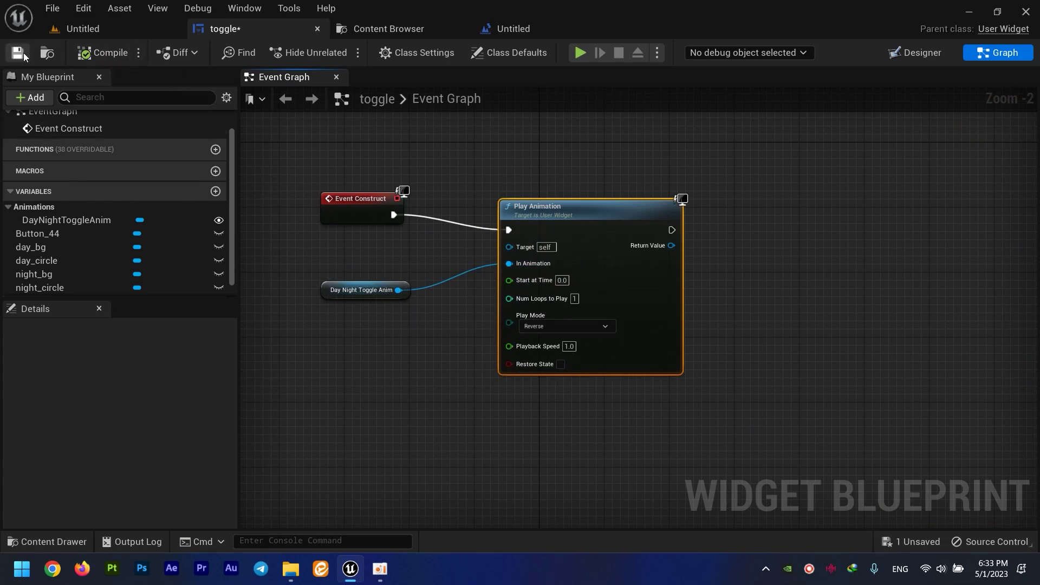
{"action": "right_click_drag", "start_coordinate": [469, 174], "coordinate": [496, 151]}
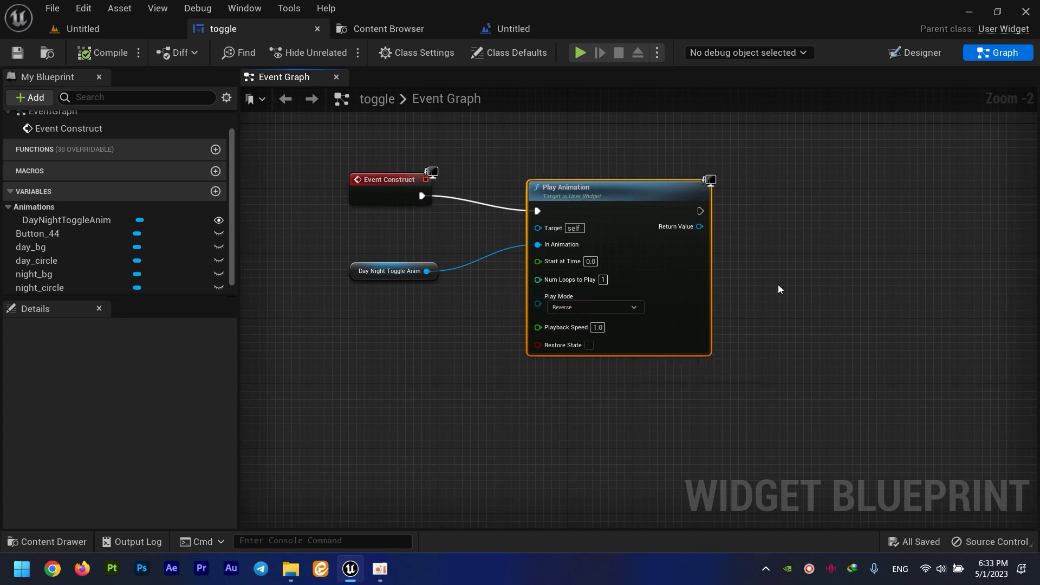
Create a Boolean variable isNight? and place two SET isNight? nodes in the event graph.
{"action": "right_click_drag", "start_coordinate": [779, 284], "coordinate": [733, 285]}
{"action": "scroll", "coordinate": [694, 213], "scroll_direction": "down", "scroll_amount": 2}
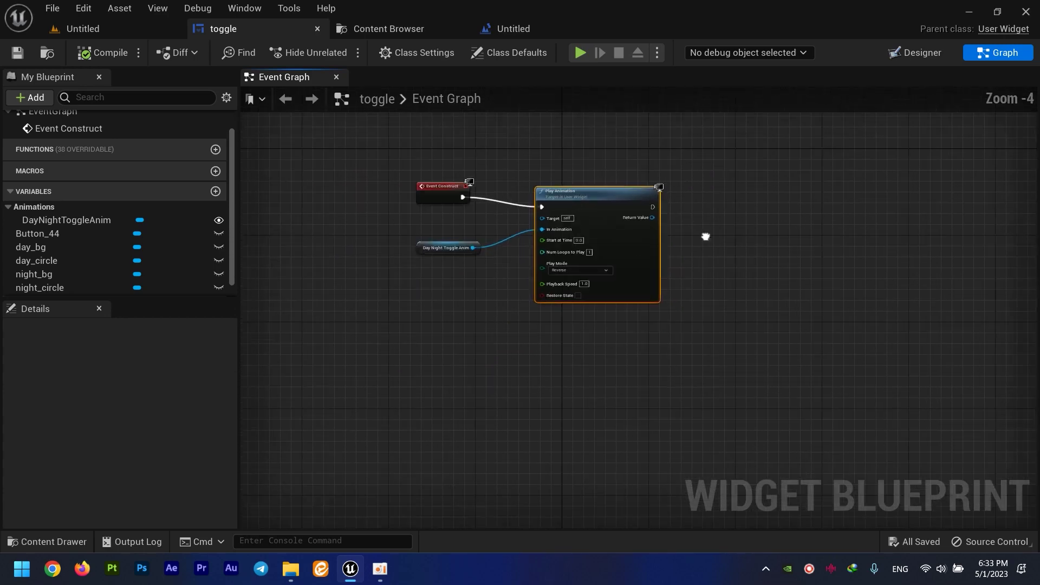
{"action": "mouse_move", "coordinate": [706, 234]}
{"action": "right_mouse_down"}
{"action": "mouse_move", "coordinate": [629, 243]}
{"action": "mouse_move", "coordinate": [698, 236]}
{"action": "right_mouse_up"}
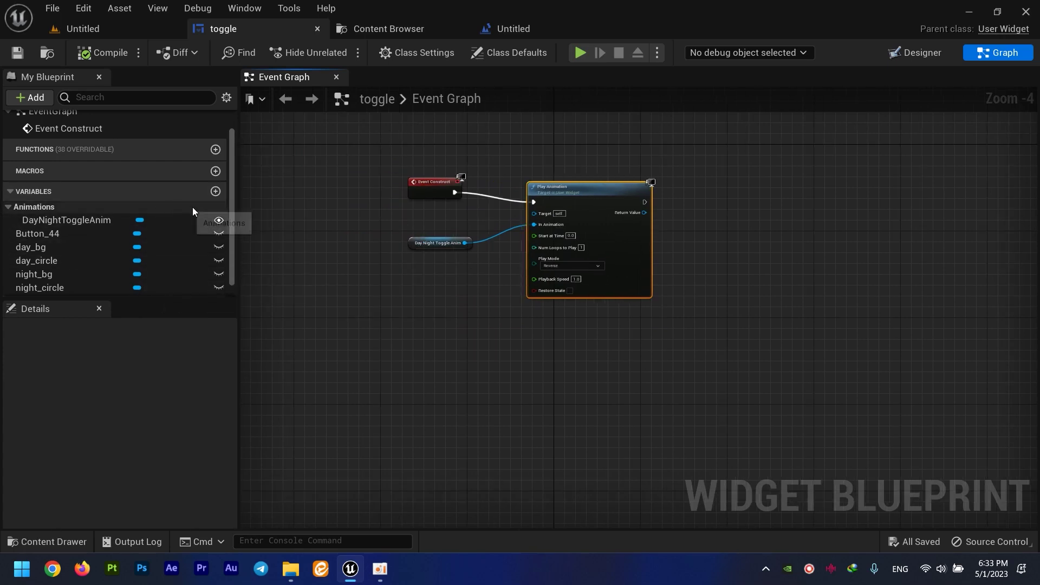
{"action": "left_click", "coordinate": [215, 191]}
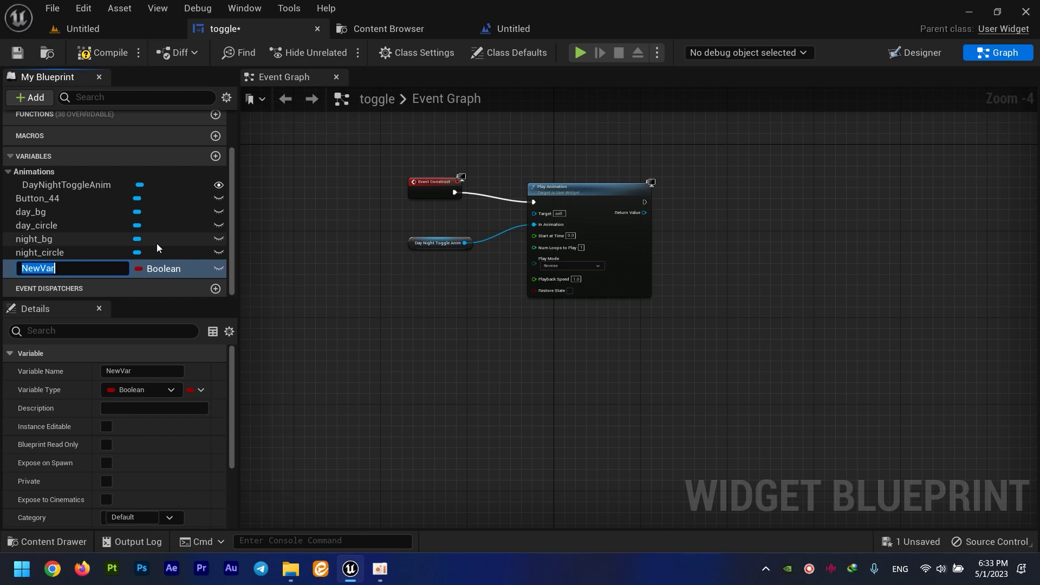
{"action": "type", "text": "isNight?"}
{"action": "key", "text": "Return"}
{"action": "left_click_drag", "start_coordinate": [157, 268], "coordinate": [672, 333]}
{"action": "left_click", "coordinate": [595, 334]}
{"action": "key", "text": "ctrl+d"}
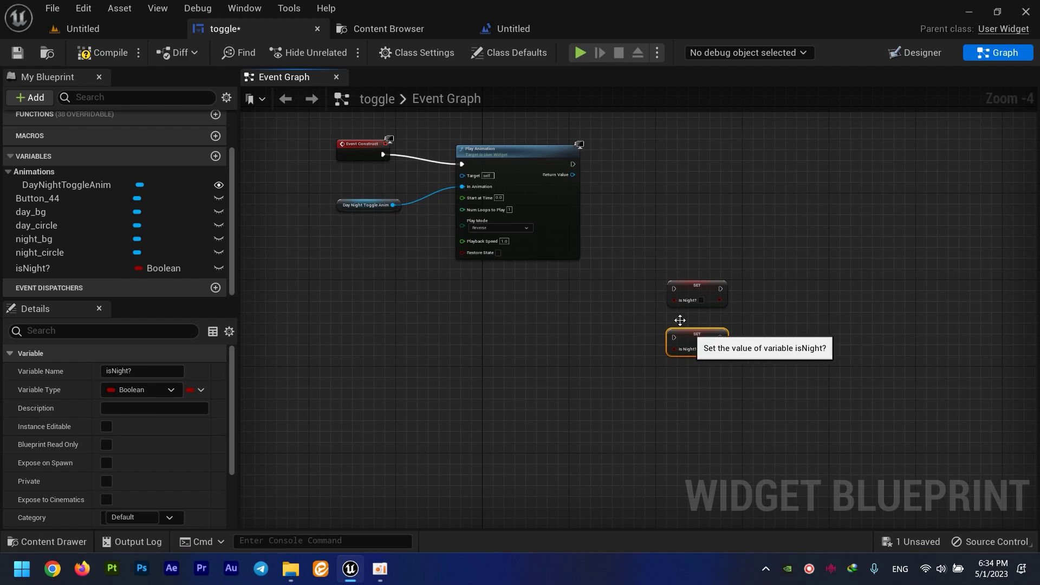
Reopen the toggle widget blueprint from the Content Browser in Designer view.
{"action": "left_click", "coordinate": [137, 27]}
{"action": "left_click", "coordinate": [379, 30]}
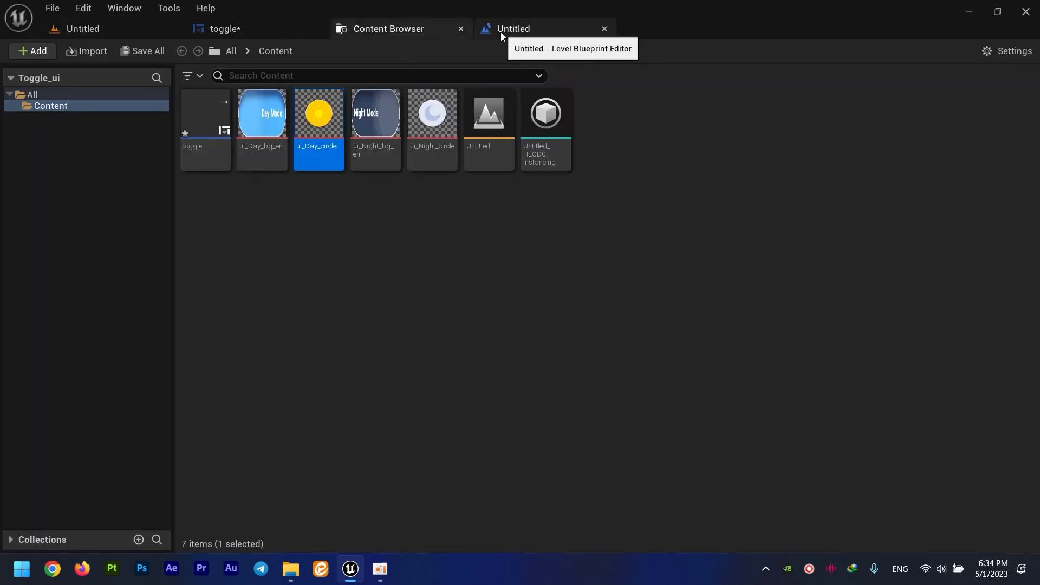
{"action": "double_click", "coordinate": [215, 109]}
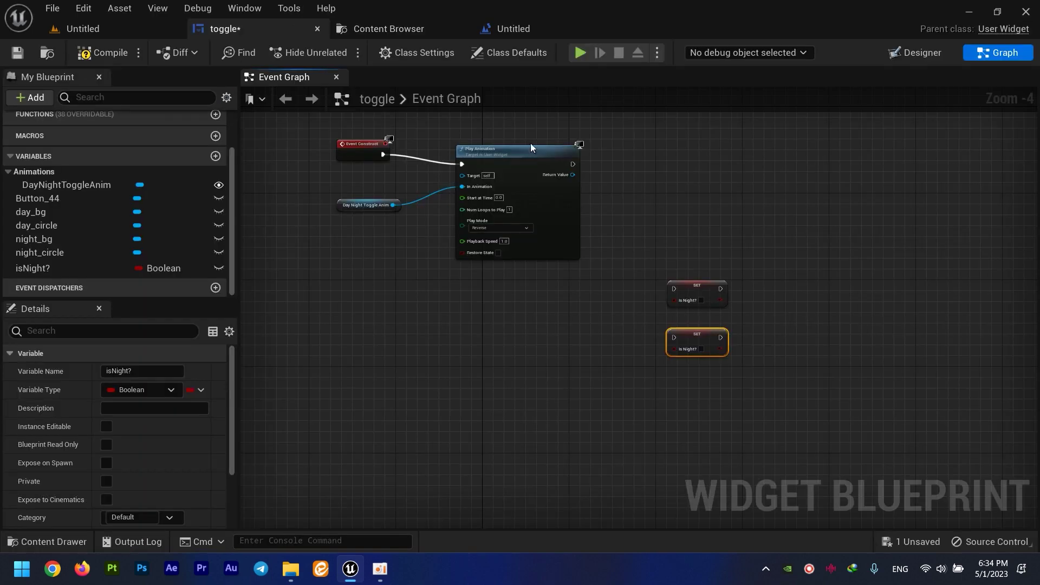
{"action": "left_click", "coordinate": [938, 57]}
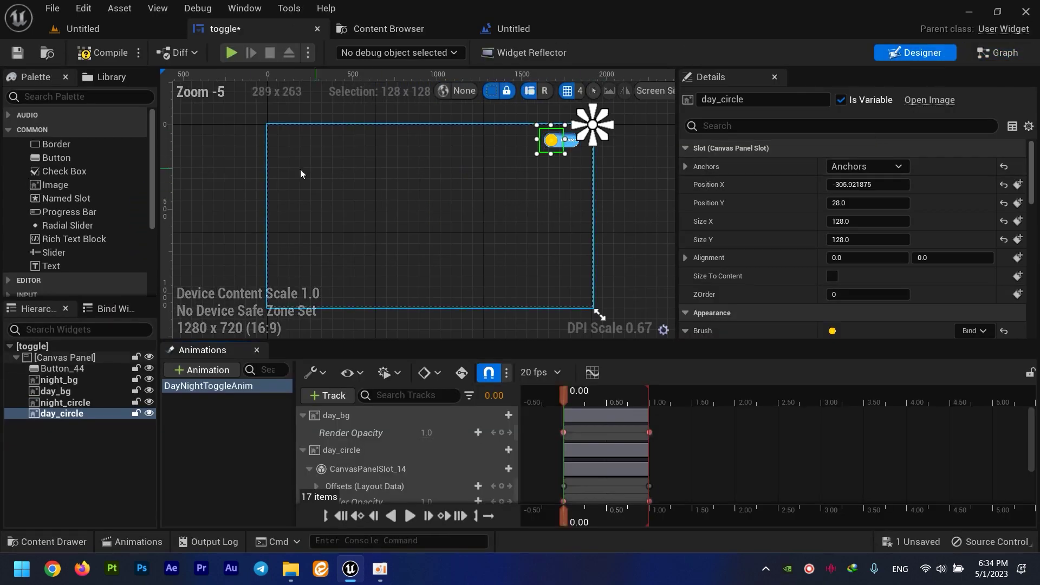
Rename Button_44 to daynightButton and scroll down to its Events list.
{"action": "left_click", "coordinate": [62, 369]}
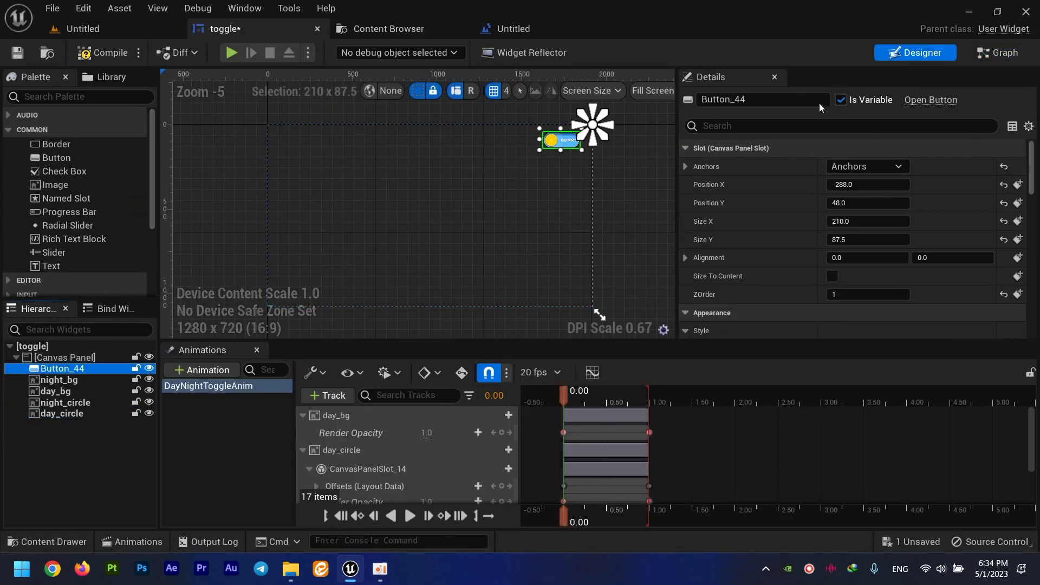
{"action": "left_click", "coordinate": [761, 100]}
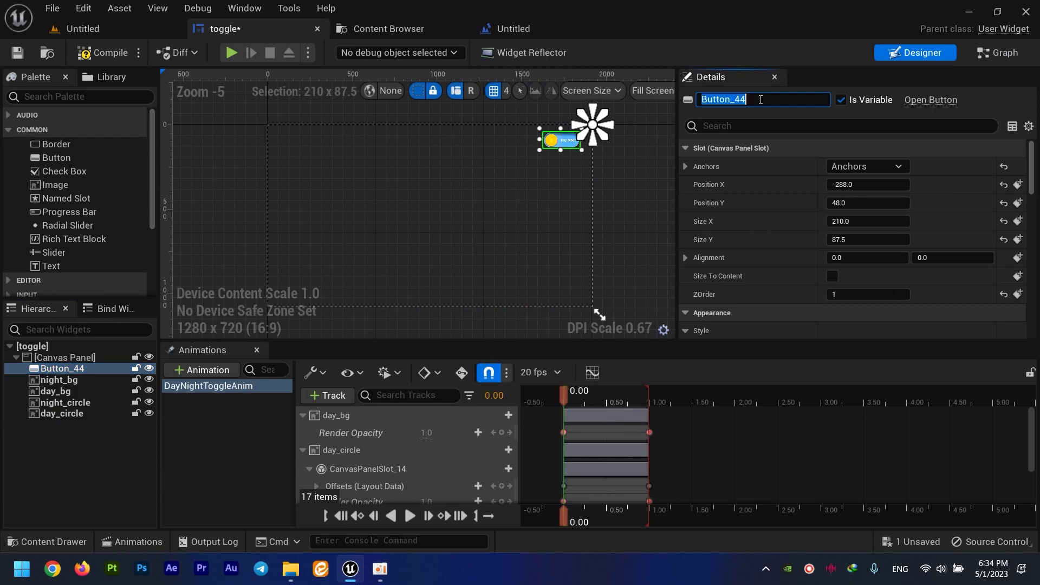
{"action": "type", "text": "daynightButt"}
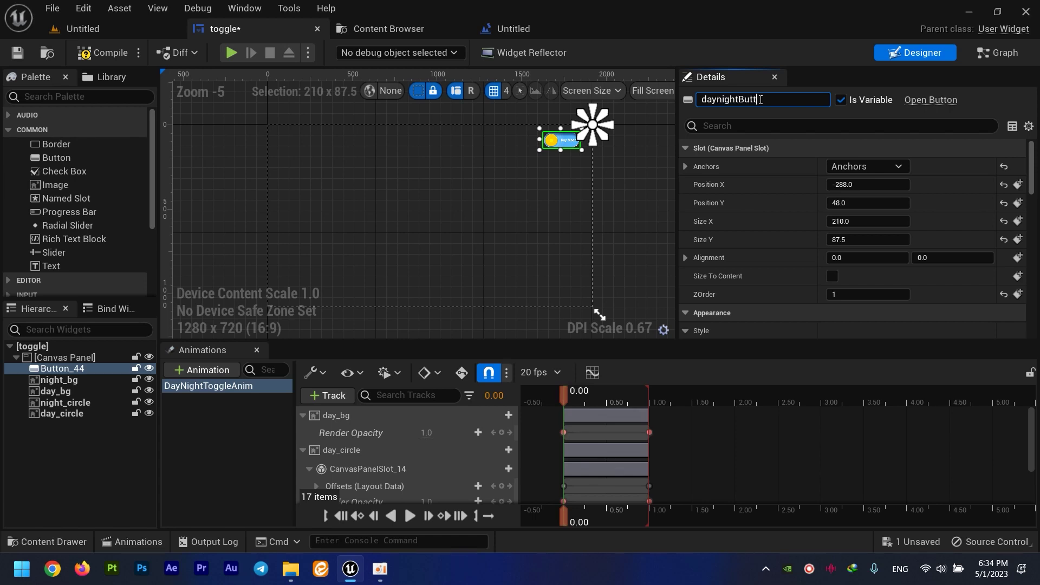
{"action": "type", "text": "on"}
{"action": "key", "text": "Return"}
{"action": "scroll", "coordinate": [758, 245], "scroll_direction": "down", "scroll_amount": 5}
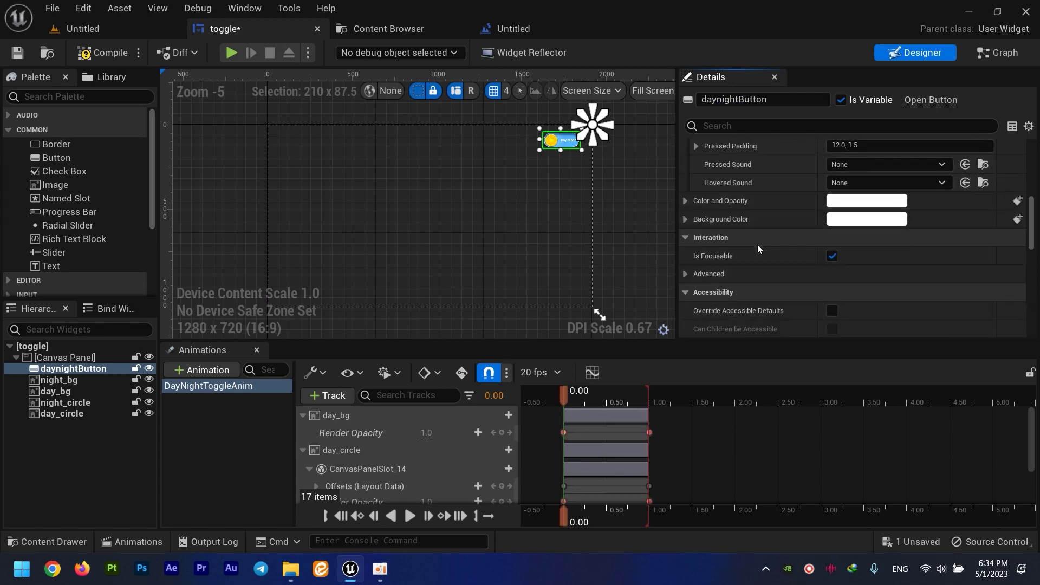
{"action": "scroll", "coordinate": [758, 245], "scroll_direction": "down", "scroll_amount": 10}
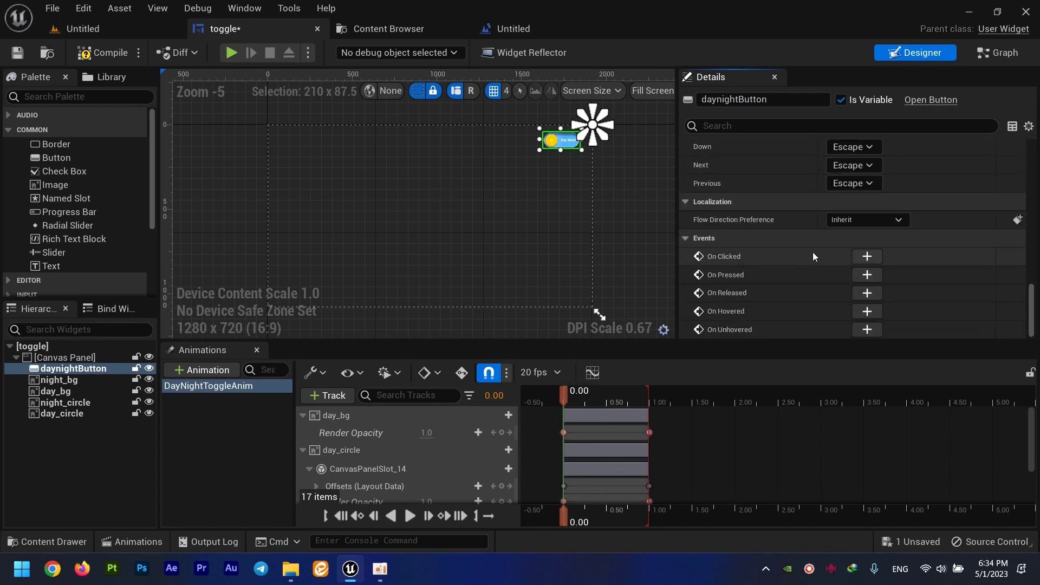
Add an On Clicked (daynightButton) event and connect a Branch node after it.
{"action": "left_click", "coordinate": [869, 256]}
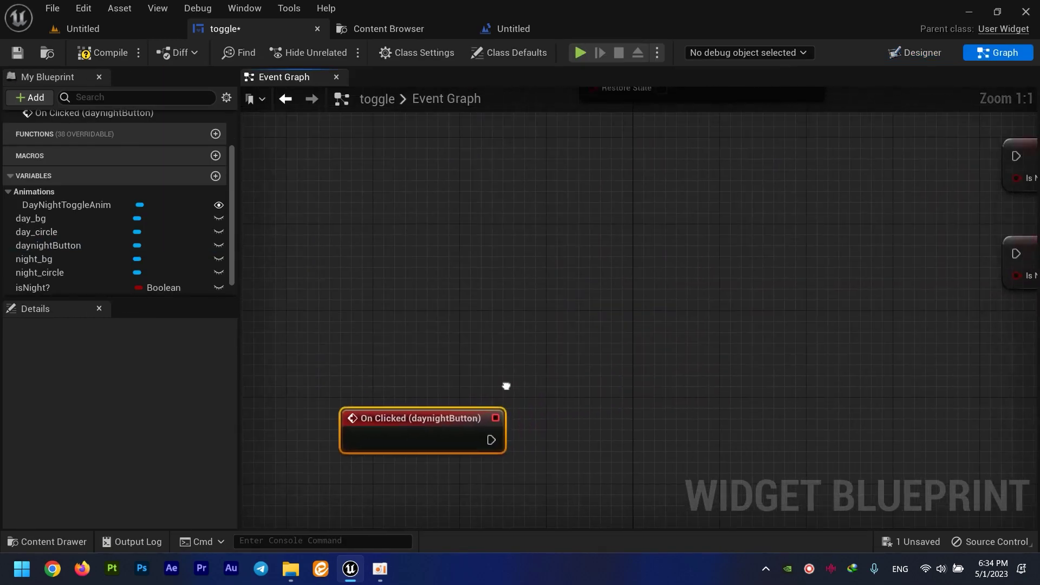
{"action": "left_click_drag", "start_coordinate": [441, 418], "coordinate": [539, 187]}
{"action": "right_click_drag", "start_coordinate": [539, 188], "coordinate": [453, 242]}
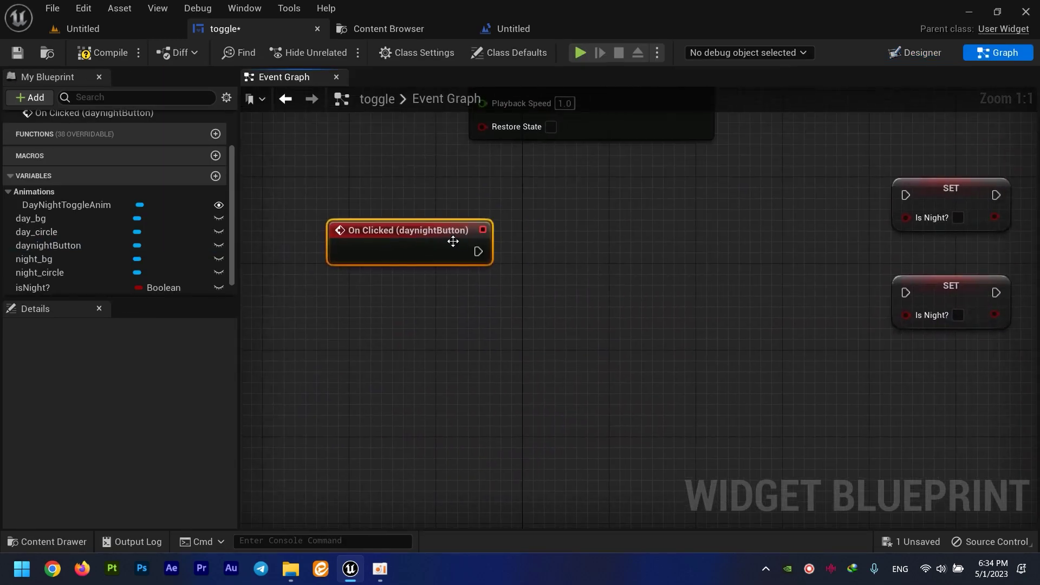
{"action": "left_click_drag", "start_coordinate": [453, 242], "coordinate": [544, 328]}
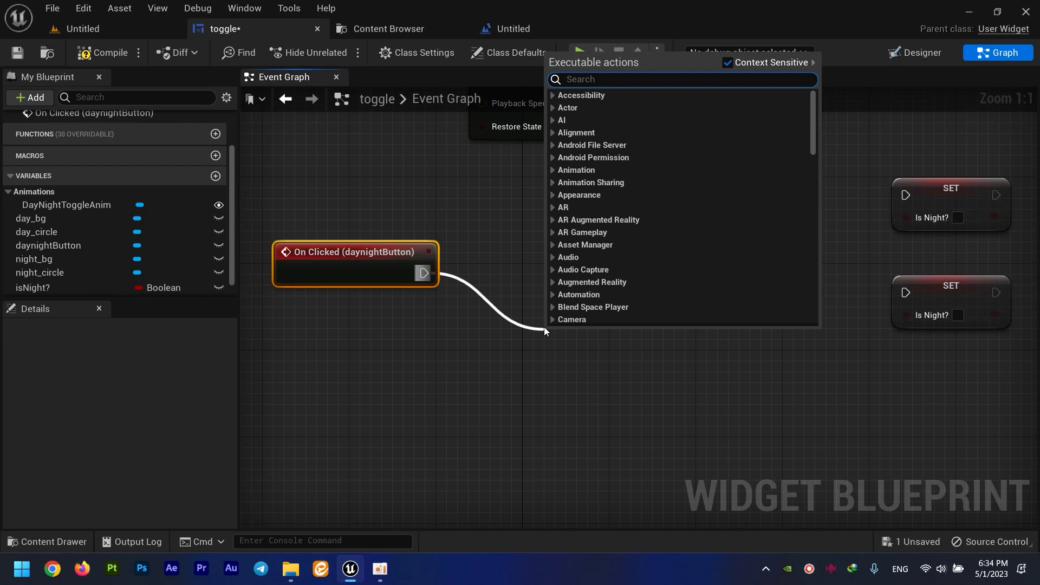
{"action": "type", "text": "bra"}
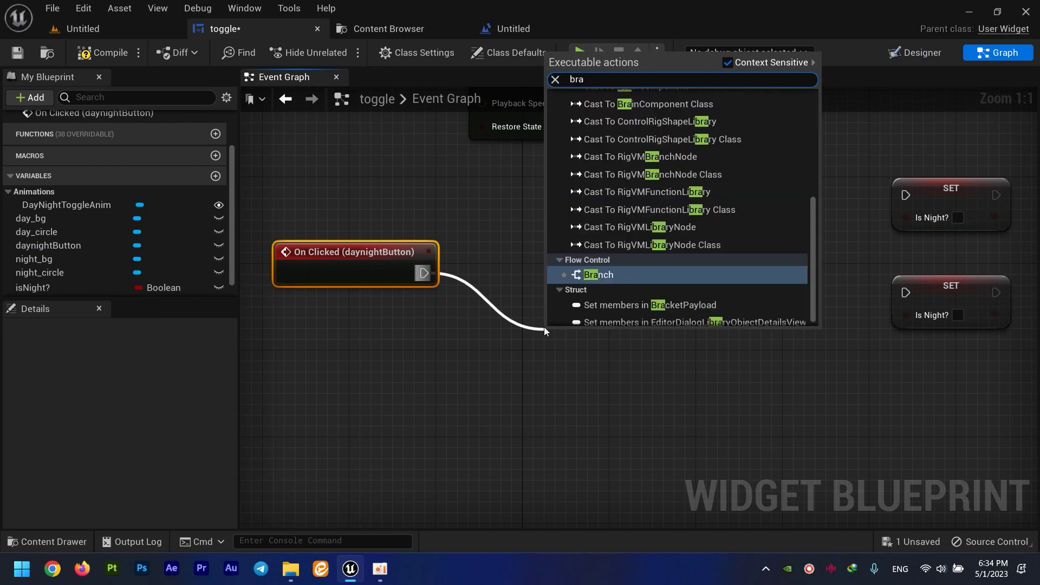
{"action": "key", "text": "Return"}
{"action": "left_click_drag", "start_coordinate": [544, 327], "coordinate": [589, 221]}
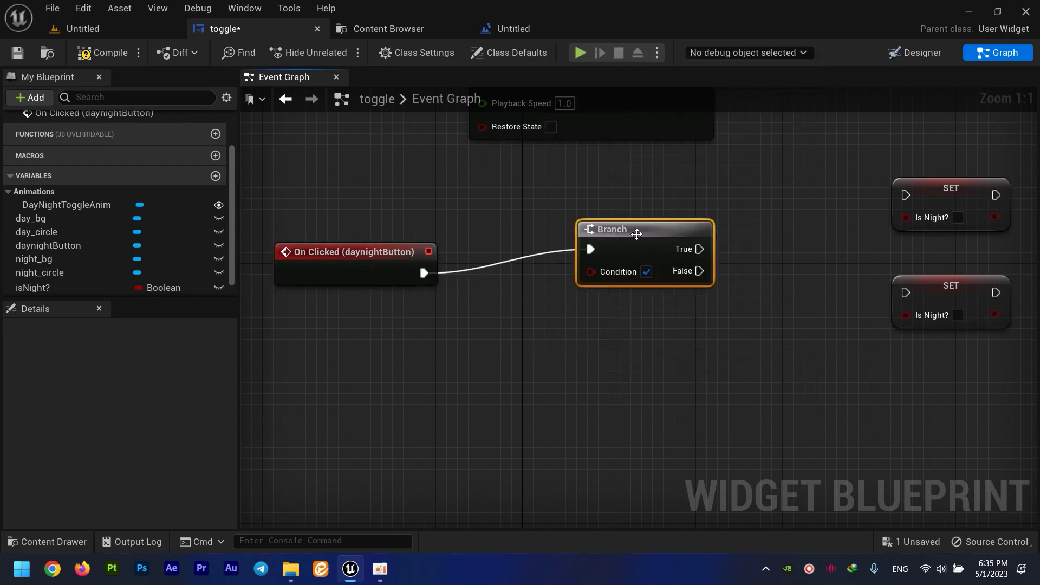
Wire a Get isNight? node into the Branch's Condition input.
{"action": "left_click_drag", "start_coordinate": [65, 288], "coordinate": [346, 373]}
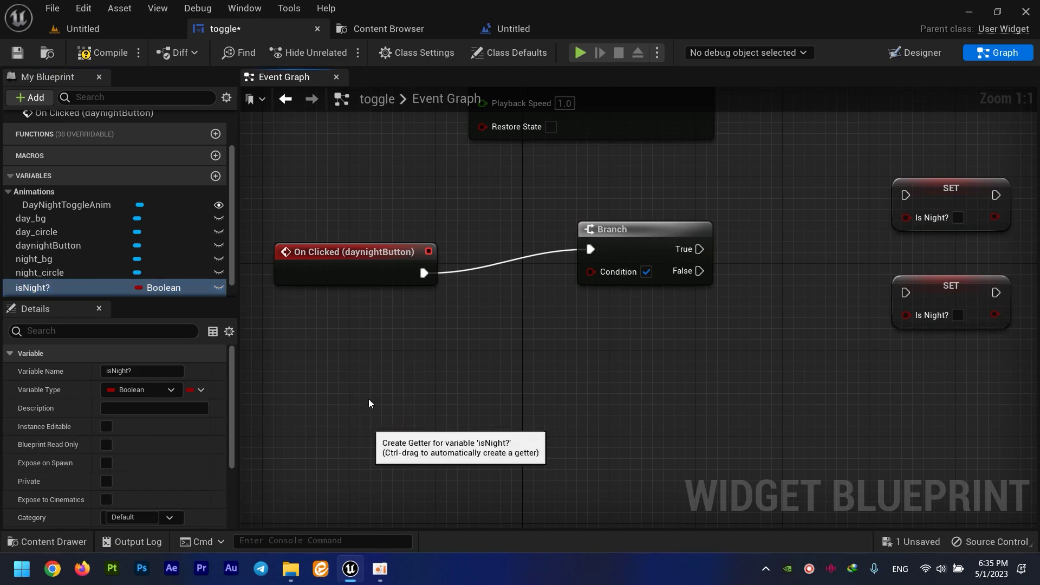
{"action": "left_click", "coordinate": [369, 399]}
{"action": "left_click_drag", "start_coordinate": [415, 379], "coordinate": [591, 271]}
{"action": "left_click_drag", "start_coordinate": [634, 243], "coordinate": [610, 262]}
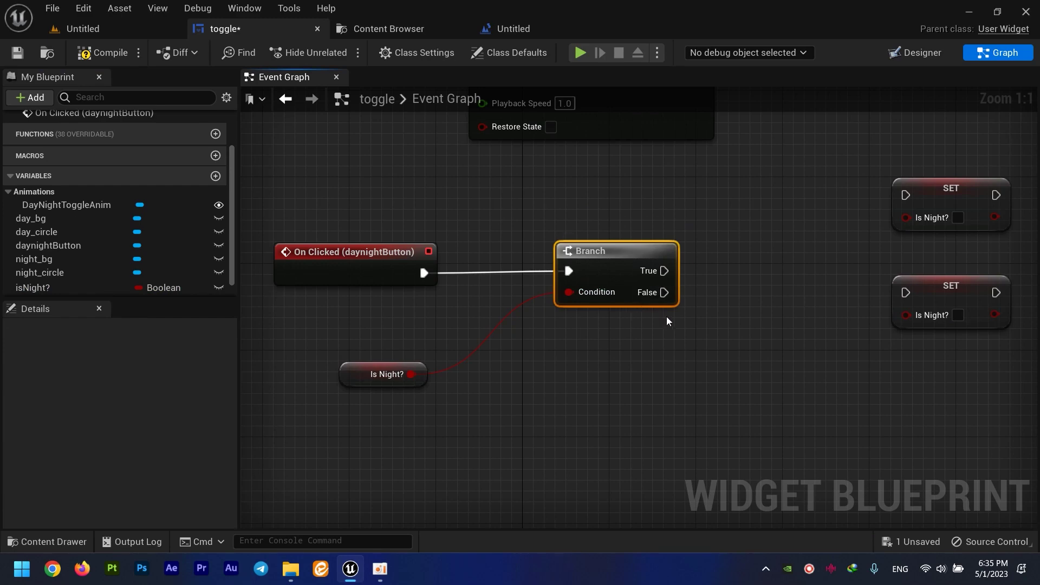
Save and compile the toggle blueprint, then inspect the isNight? variable's details.
{"action": "left_click", "coordinate": [108, 53]}
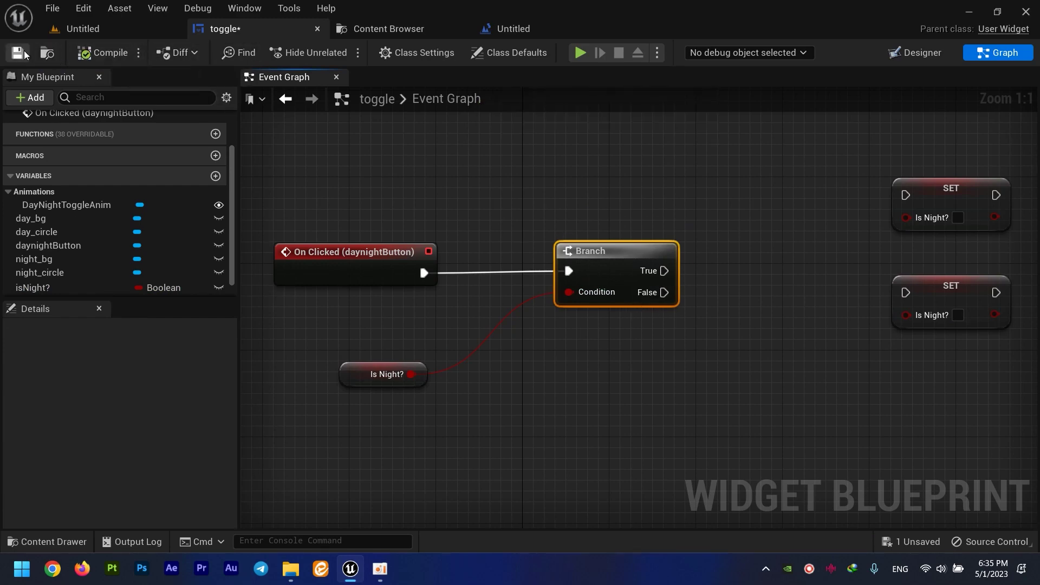
{"action": "left_click", "coordinate": [18, 53]}
{"action": "left_click", "coordinate": [79, 288]}
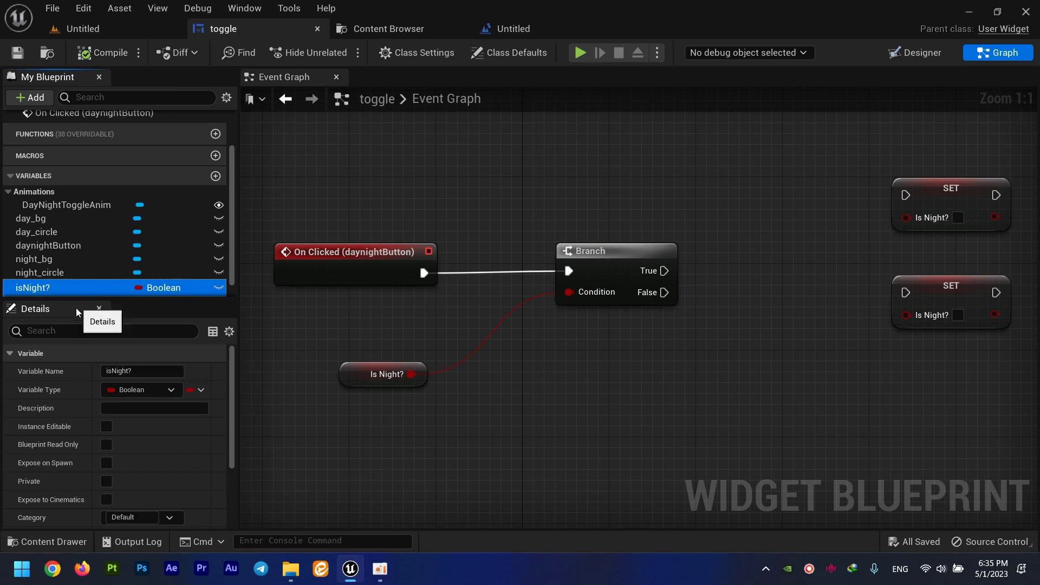
{"action": "scroll", "coordinate": [75, 401], "scroll_direction": "down", "scroll_amount": 4}
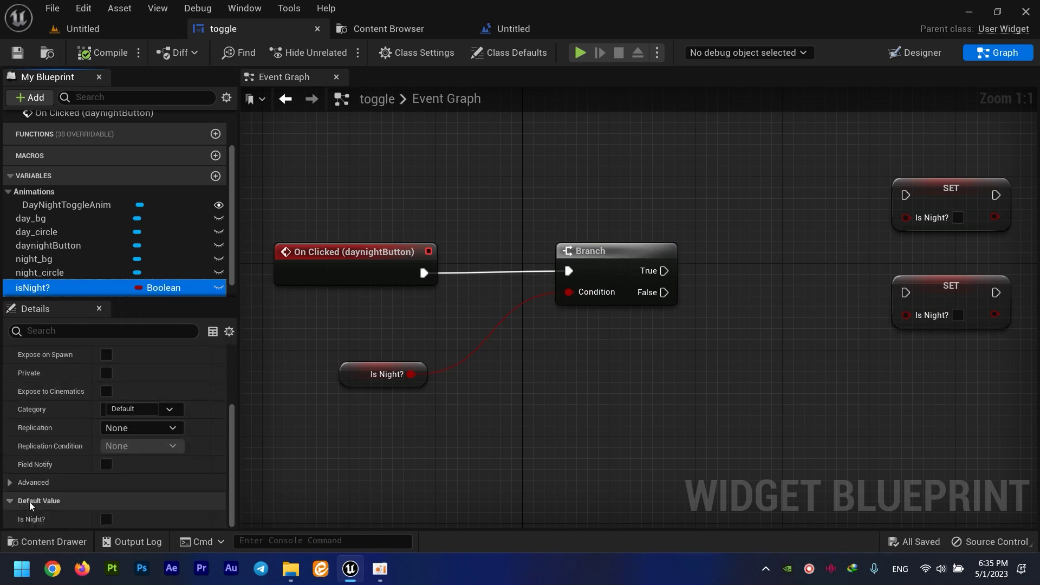
Wire Branch False into the lower SET node and tick its Is Night? box.
{"action": "right_click_drag", "start_coordinate": [578, 391], "coordinate": [576, 409]}
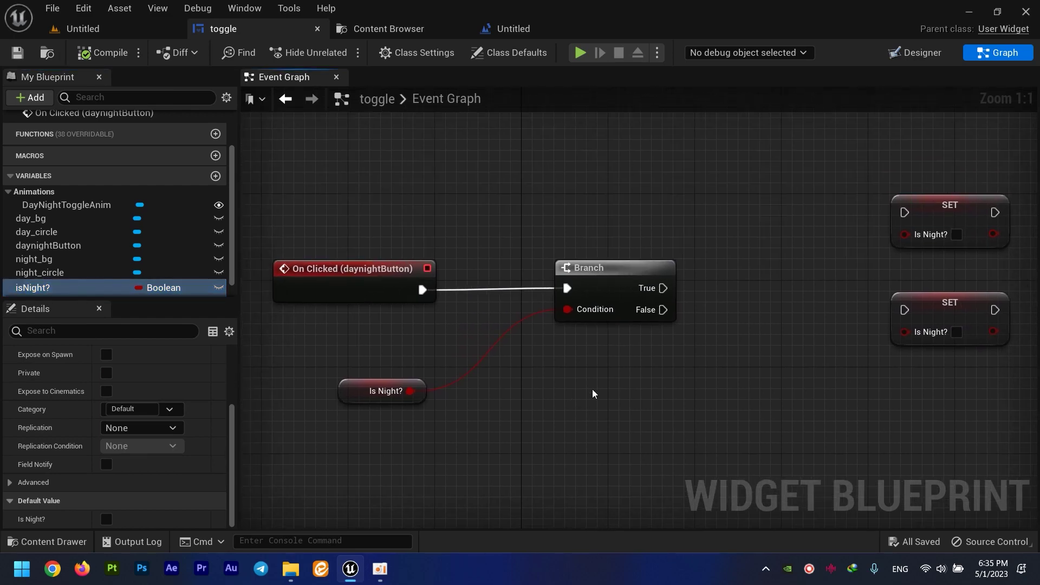
{"action": "right_click_drag", "start_coordinate": [593, 394], "coordinate": [537, 317]}
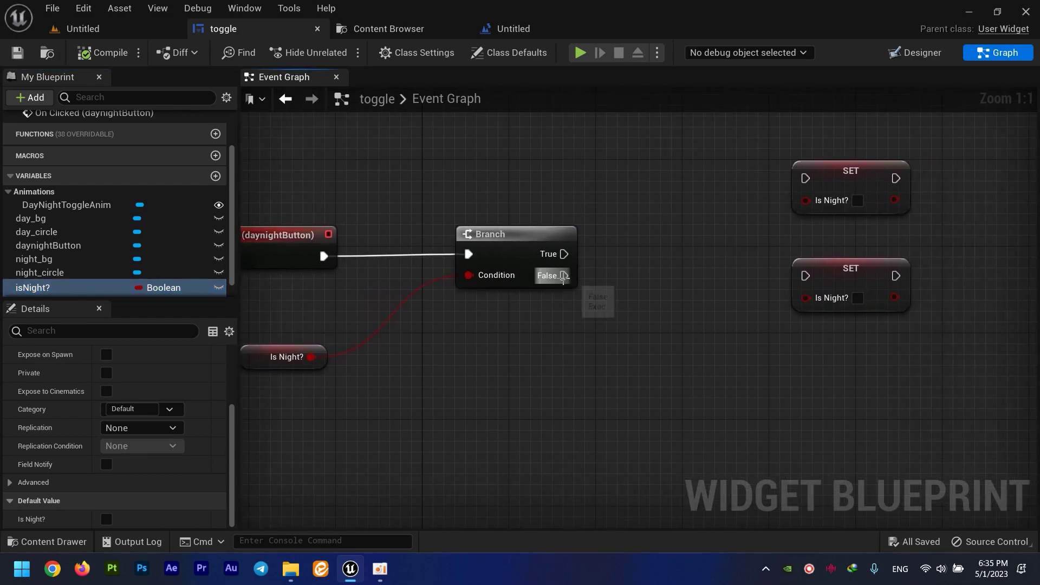
{"action": "left_click_drag", "start_coordinate": [564, 276], "coordinate": [810, 280]}
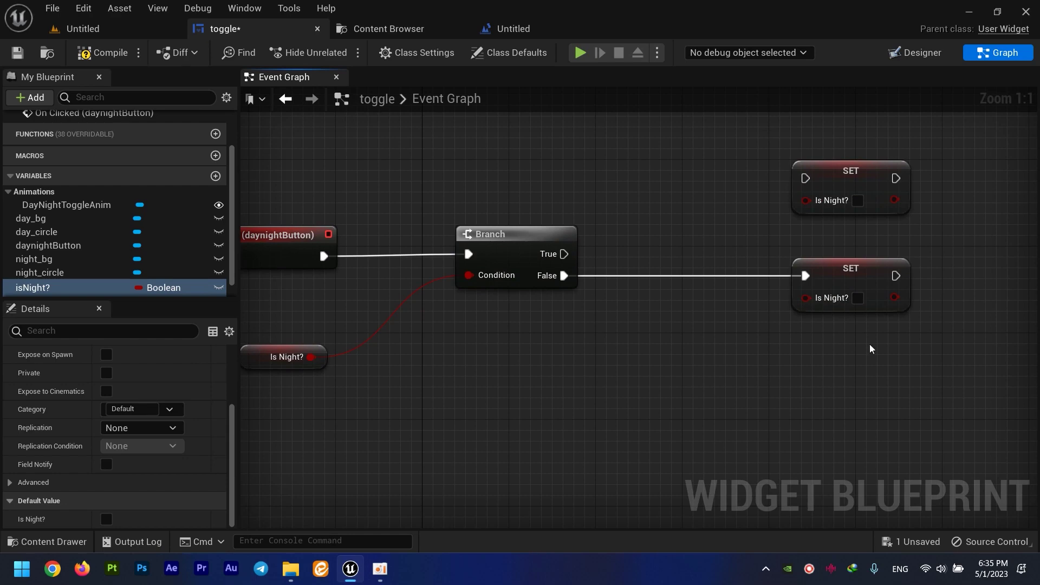
{"action": "left_click", "coordinate": [858, 298]}
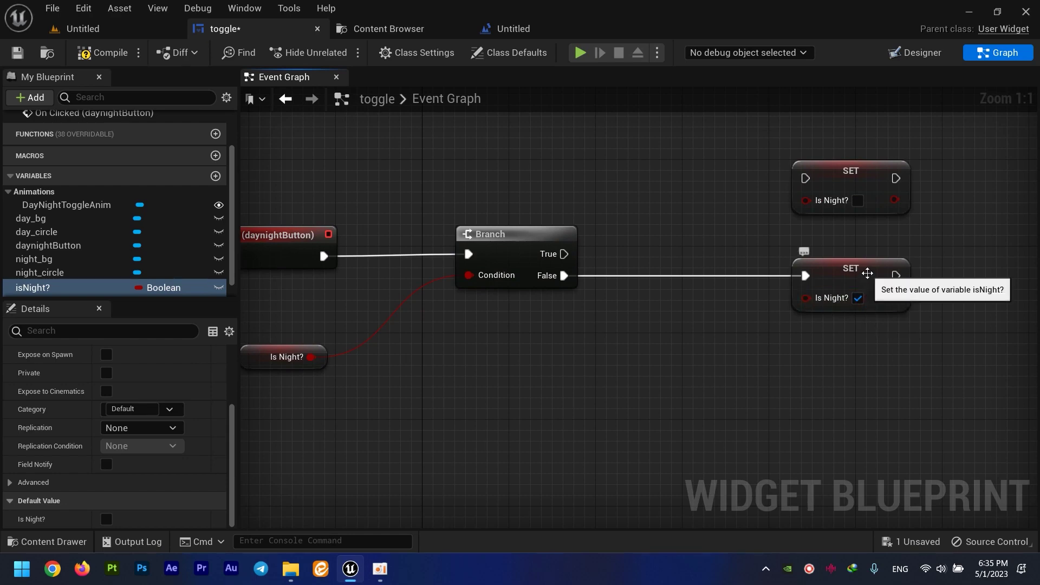
Wire Branch True into the upper SET node, leaving Is Night? unticked.
{"action": "right_click_drag", "start_coordinate": [795, 240], "coordinate": [792, 279]}
{"action": "left_click_drag", "start_coordinate": [840, 304], "coordinate": [829, 356]}
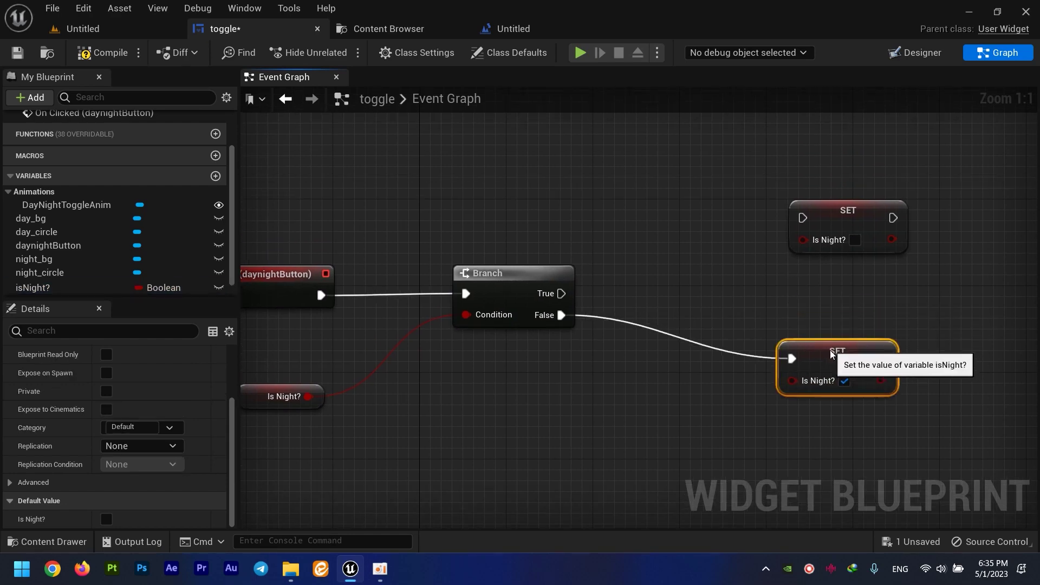
{"action": "left_click_drag", "start_coordinate": [841, 206], "coordinate": [829, 206]}
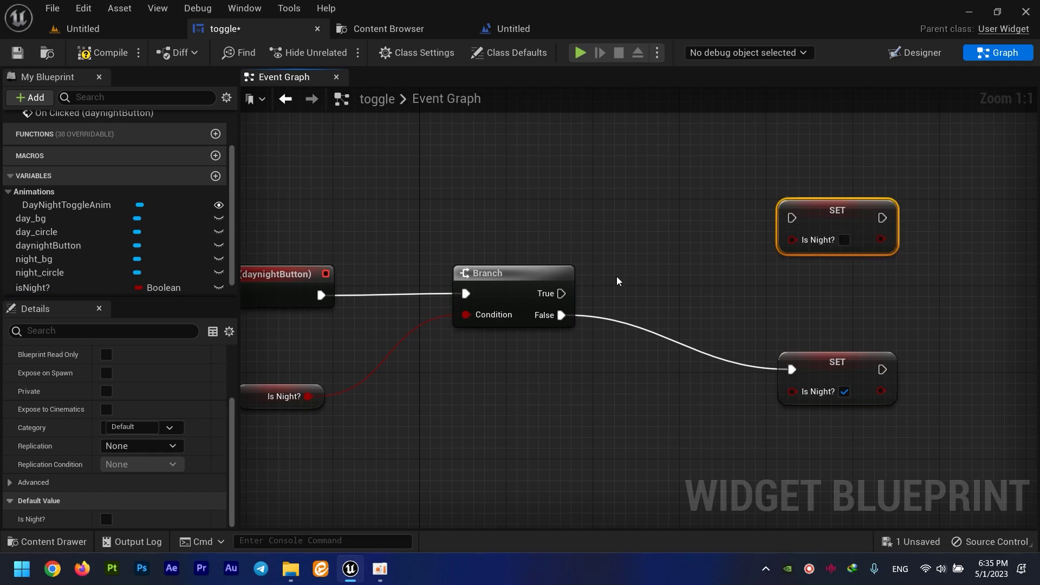
{"action": "left_click_drag", "start_coordinate": [561, 293], "coordinate": [791, 219]}
{"action": "scroll", "coordinate": [841, 265], "scroll_direction": "down", "scroll_amount": 4}
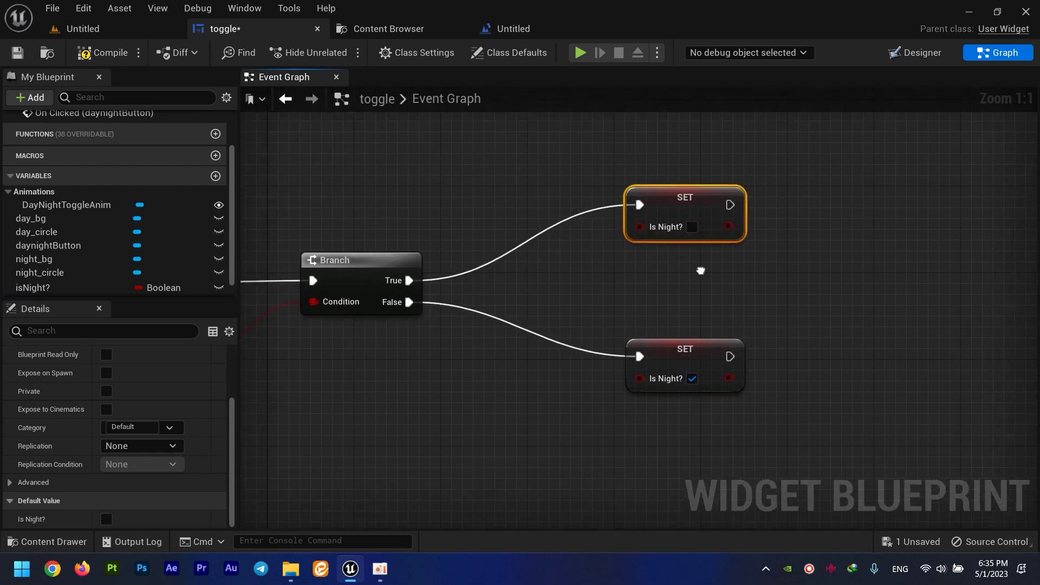
Copy the Play Animation node and run the pasted copy after the upper SET.
{"action": "right_click_drag", "start_coordinate": [693, 262], "coordinate": [516, 171]}
{"action": "left_click", "coordinate": [516, 172]}
{"action": "key", "text": "ctrl+c"}
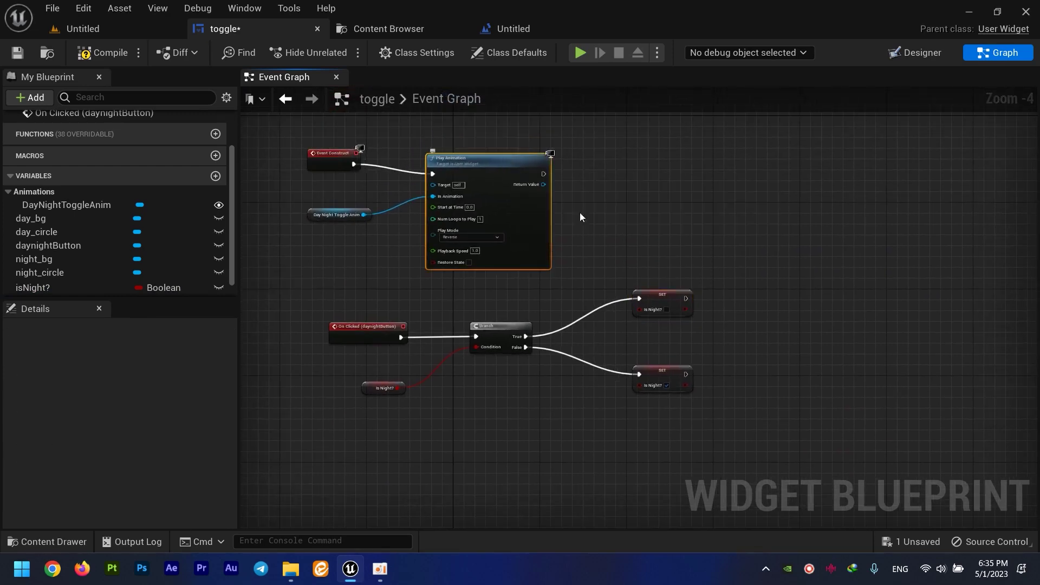
{"action": "key", "text": "ctrl+v"}
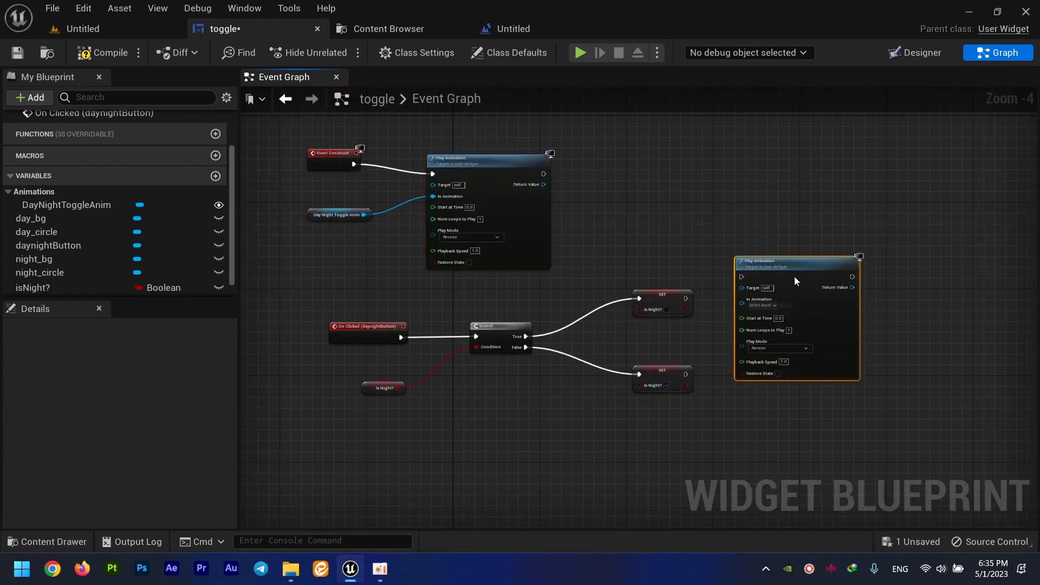
{"action": "scroll", "coordinate": [731, 313], "scroll_direction": "up", "scroll_amount": 4}
{"action": "right_click_drag", "start_coordinate": [684, 313], "coordinate": [648, 215]}
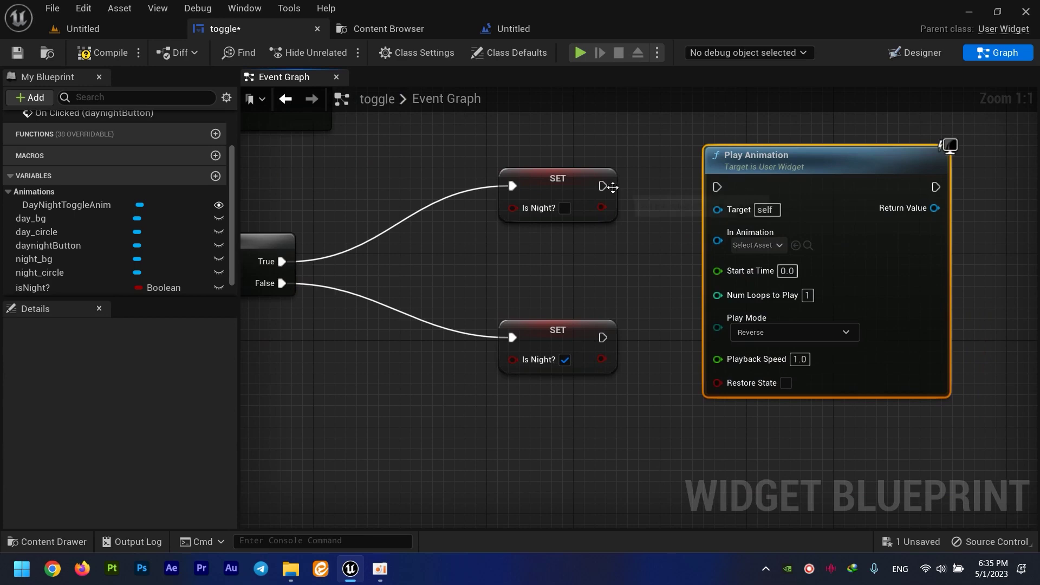
{"action": "left_click_drag", "start_coordinate": [603, 187], "coordinate": [718, 187]}
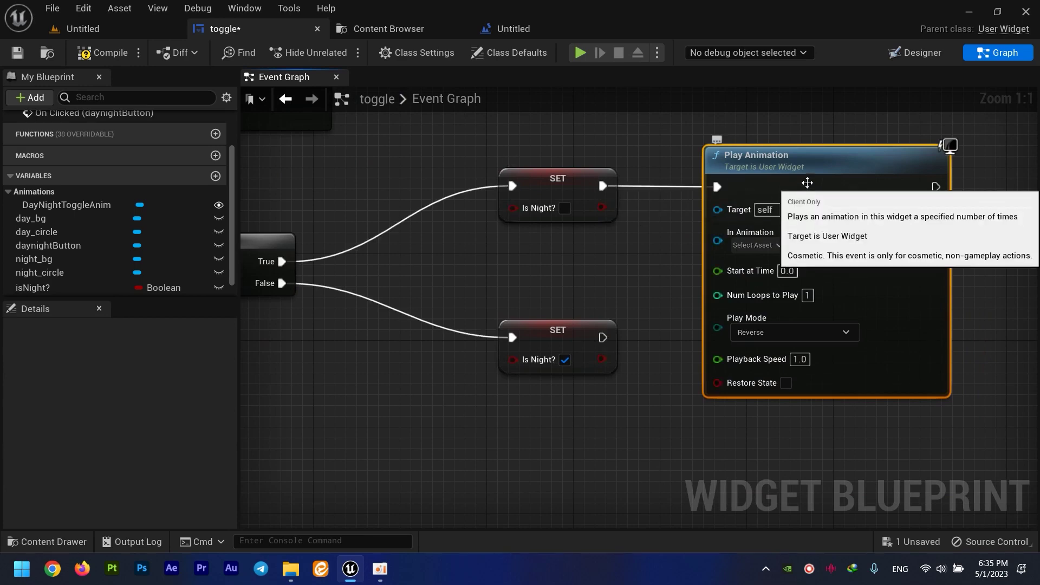
Place a second Play Animation after the lower SET with Play Mode set to Forward.
{"action": "scroll", "coordinate": [808, 184], "scroll_direction": "down", "scroll_amount": 3}
{"action": "right_click_drag", "start_coordinate": [973, 300], "coordinate": [862, 234]}
{"action": "left_click_drag", "start_coordinate": [903, 286], "coordinate": [747, 283]}
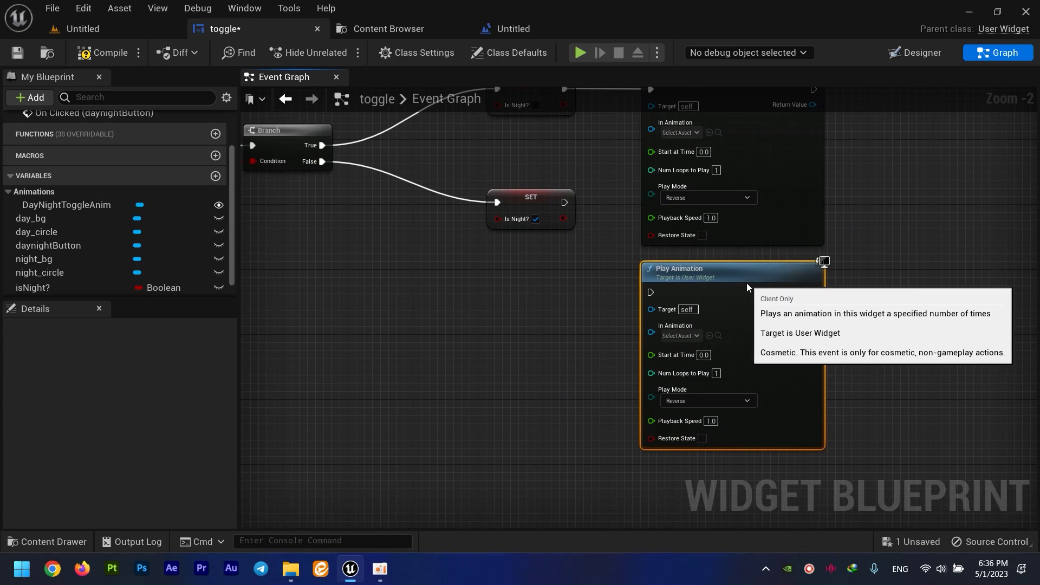
{"action": "left_click", "coordinate": [698, 401]}
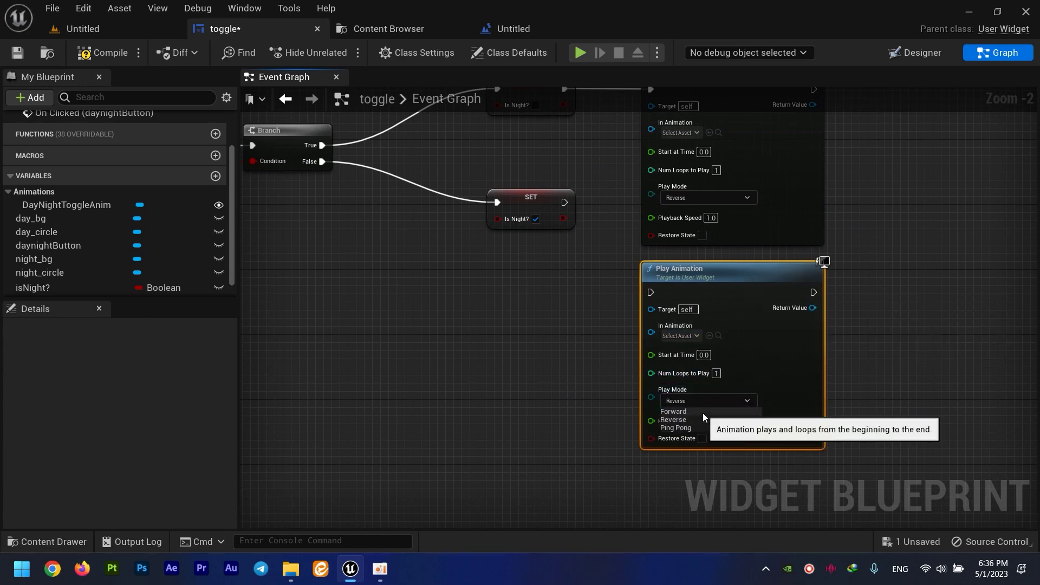
{"action": "left_click", "coordinate": [703, 413]}
{"action": "left_click_drag", "start_coordinate": [568, 202], "coordinate": [651, 292]}
Paste a Day Night Toggle Anim reference and feed it into the second Play Animation's In Animation.
{"action": "right_click_drag", "start_coordinate": [624, 192], "coordinate": [586, 310]}
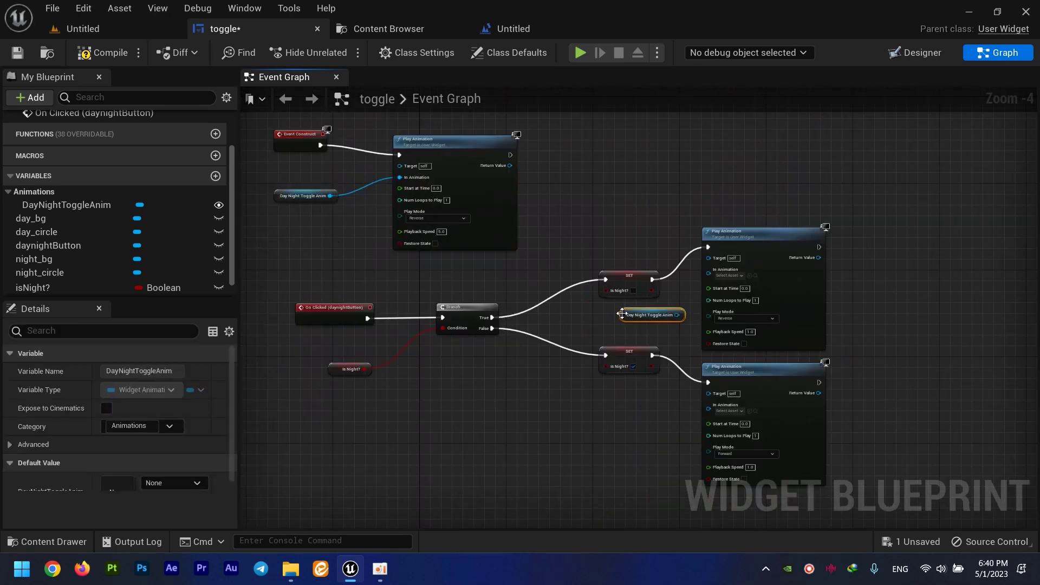
{"action": "key", "text": "ctrl+v"}
{"action": "scroll", "coordinate": [646, 313], "scroll_direction": "up", "scroll_amount": 5}
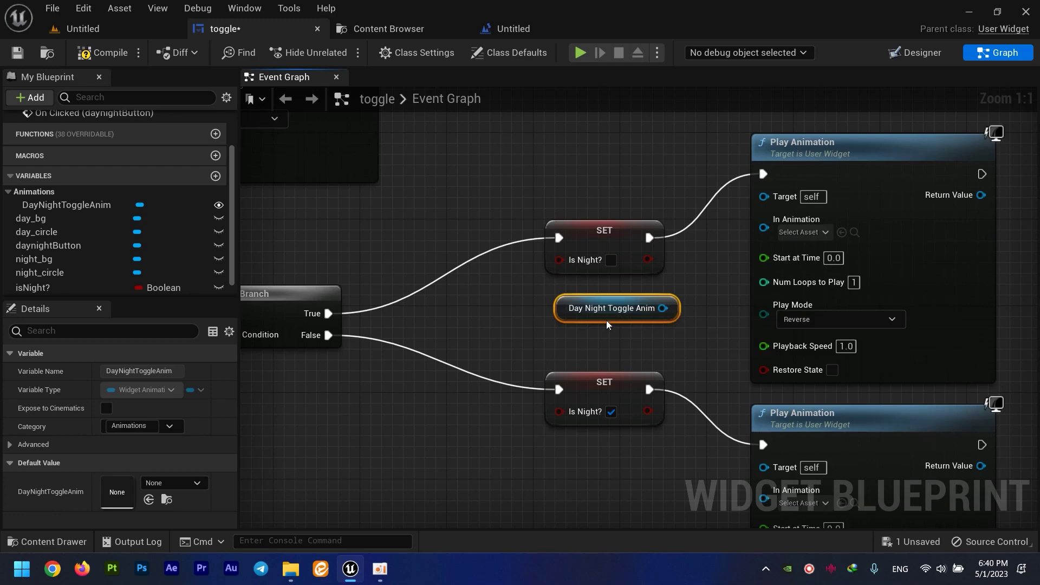
{"action": "right_click_drag", "start_coordinate": [607, 320], "coordinate": [509, 271]}
{"action": "left_click_drag", "start_coordinate": [532, 270], "coordinate": [612, 357]}
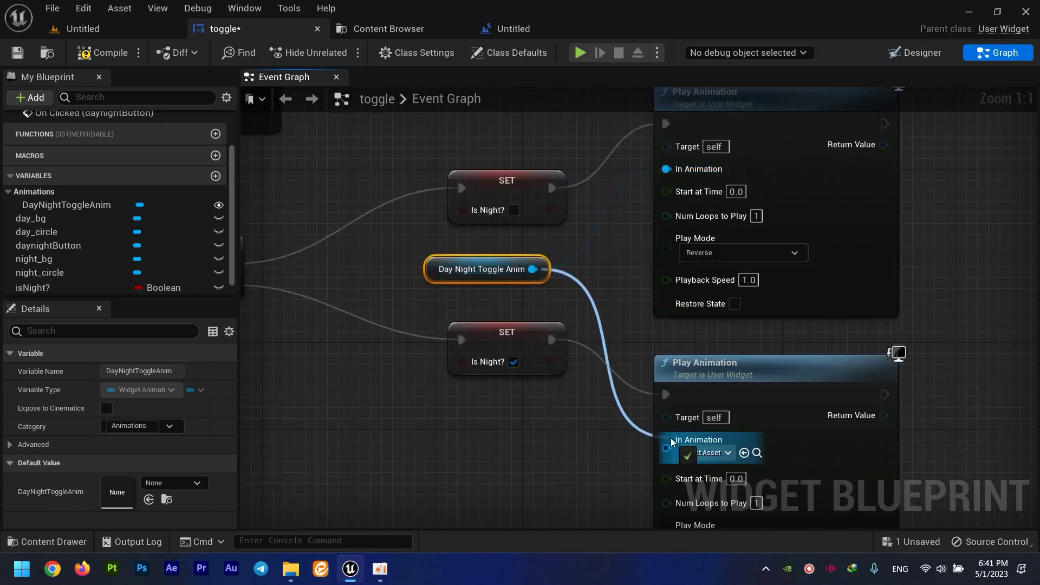
{"action": "left_click_drag", "start_coordinate": [672, 441], "coordinate": [673, 431]}
{"action": "scroll", "coordinate": [651, 310], "scroll_direction": "down", "scroll_amount": 4}
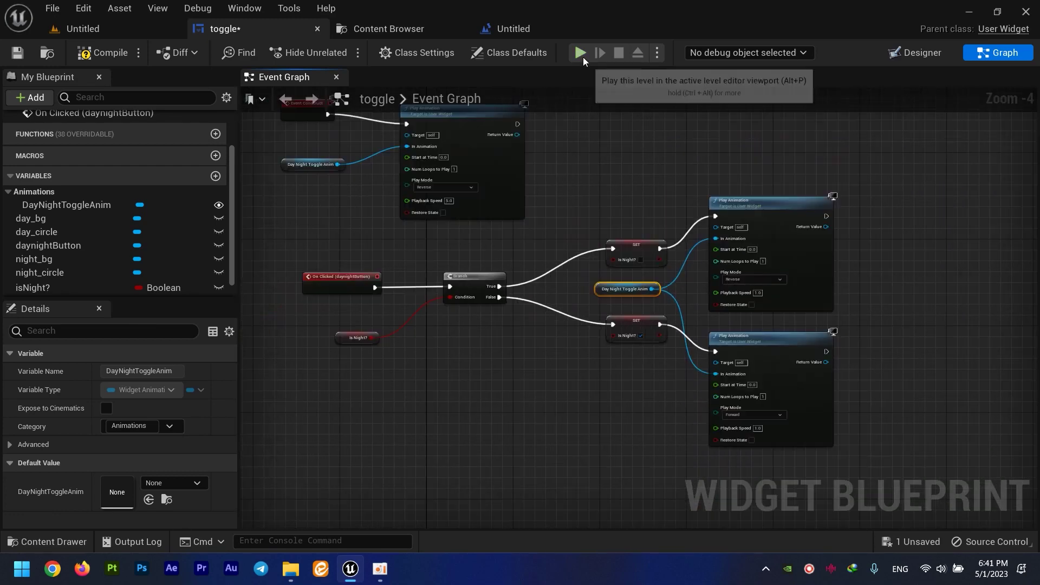
{"action": "left_click", "coordinate": [584, 57]}
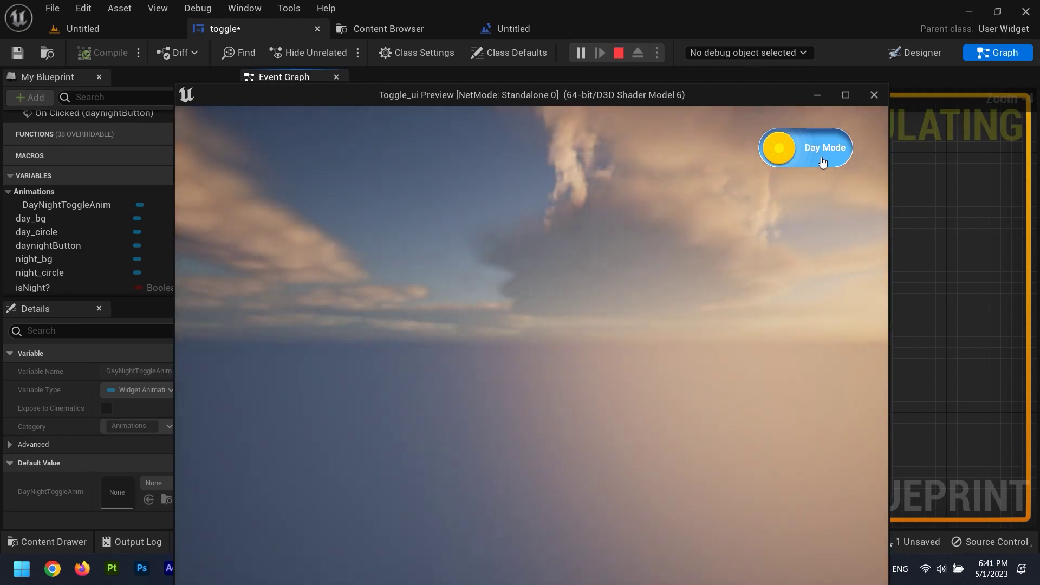
{"action": "left_click", "coordinate": [822, 161]}
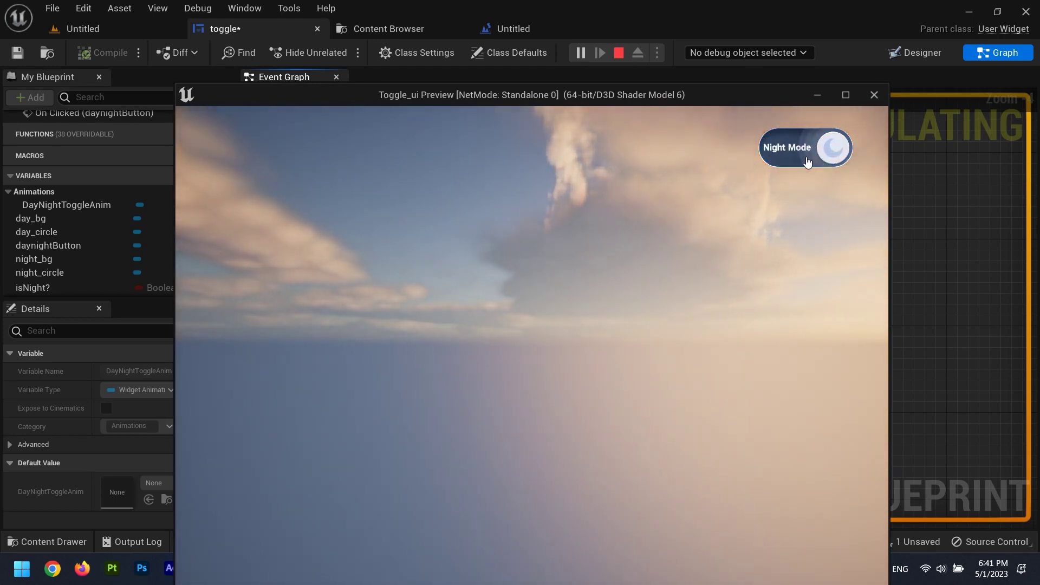
{"action": "left_click", "coordinate": [808, 162]}
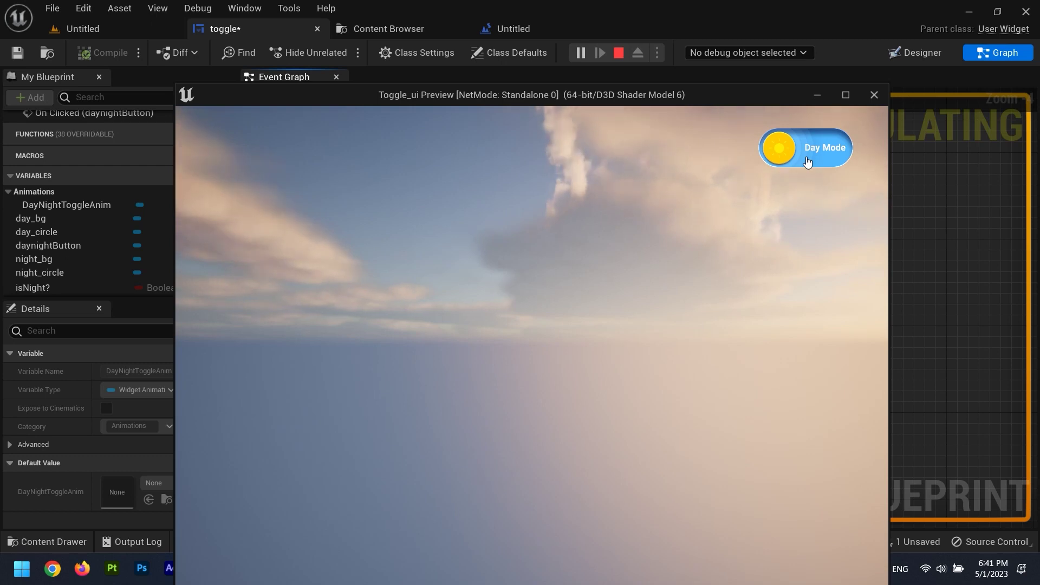
{"action": "left_click", "coordinate": [808, 161]}
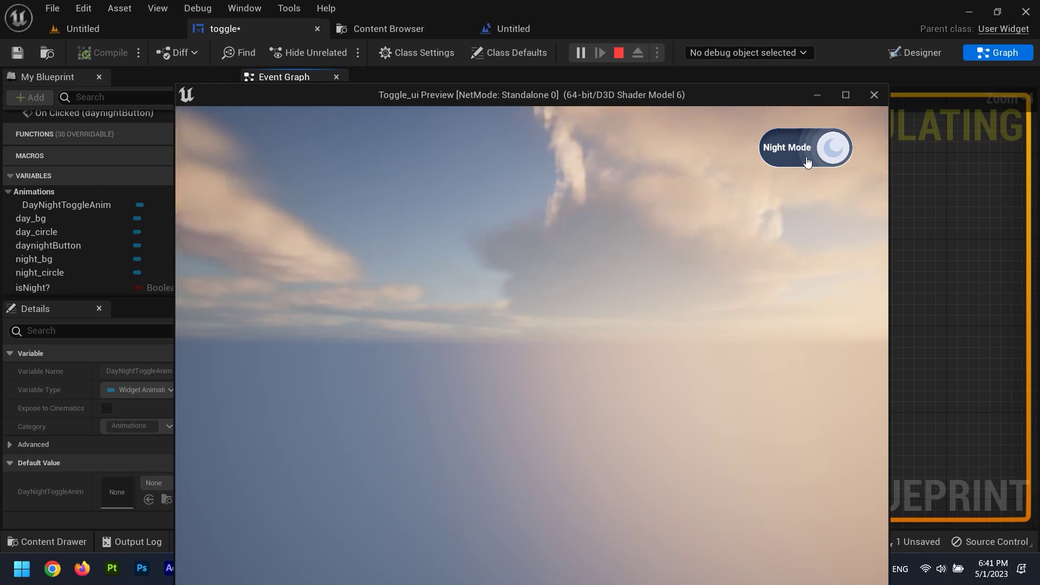
{"action": "key", "text": "Escape"}
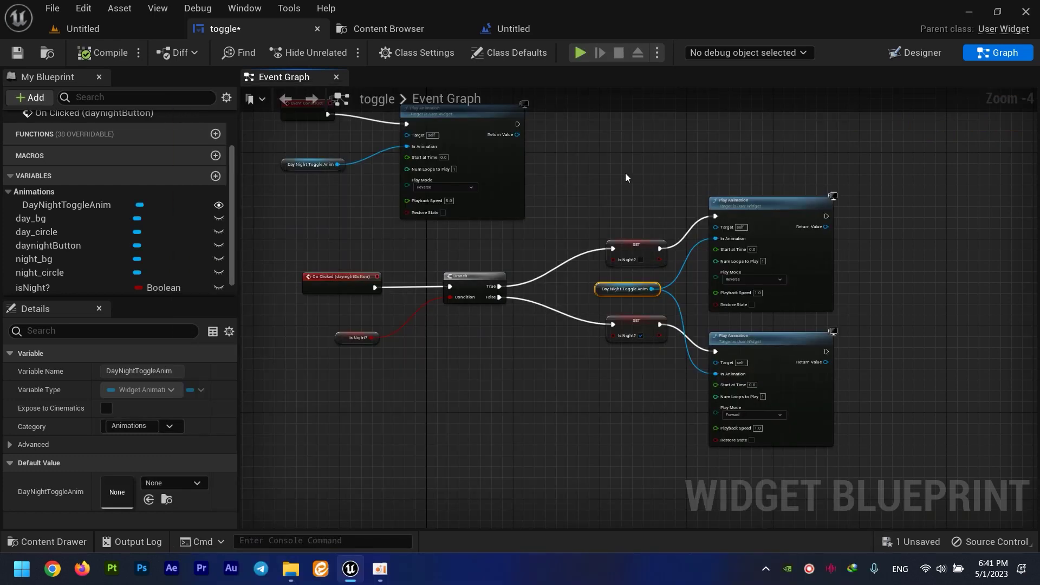